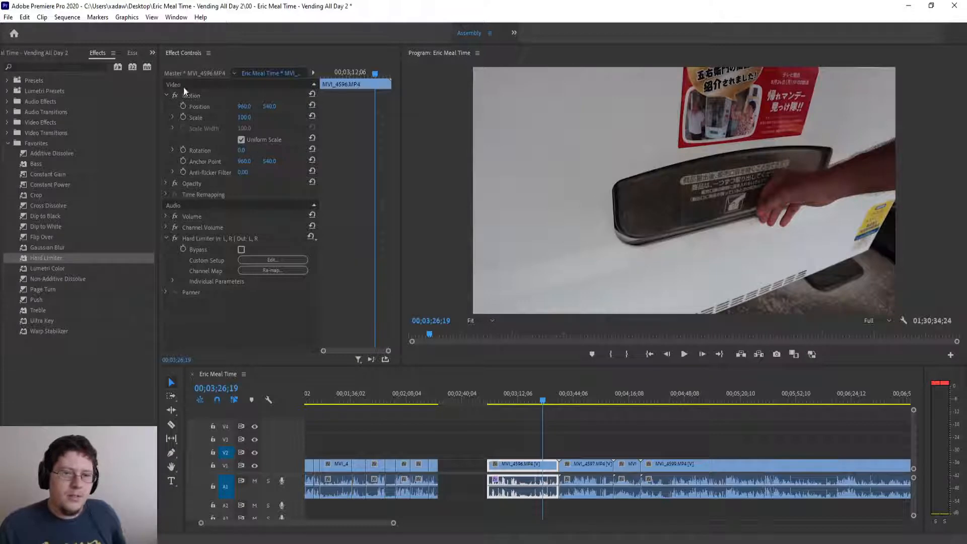
- Save the project
{"action": "key", "text": "shift+7"}
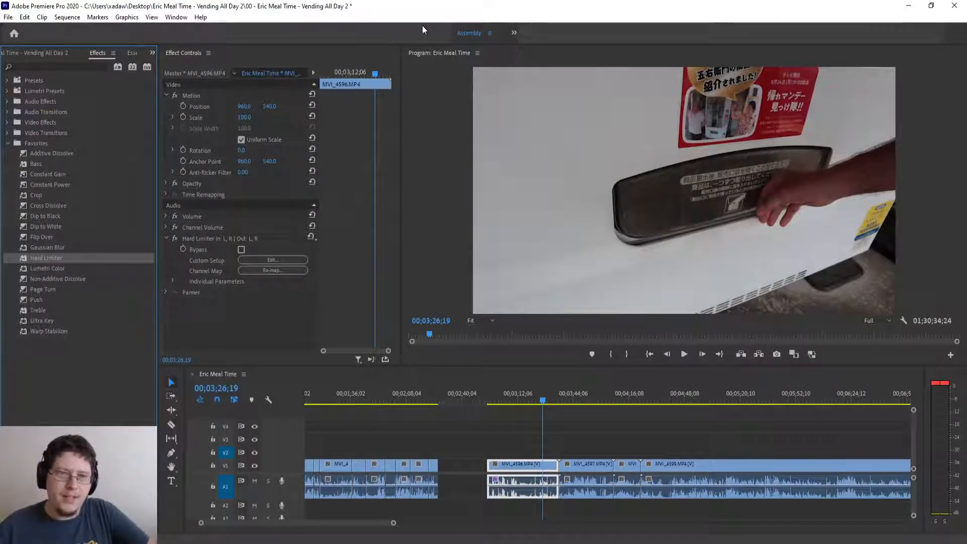
{"action": "key", "text": "ctrl+s"}
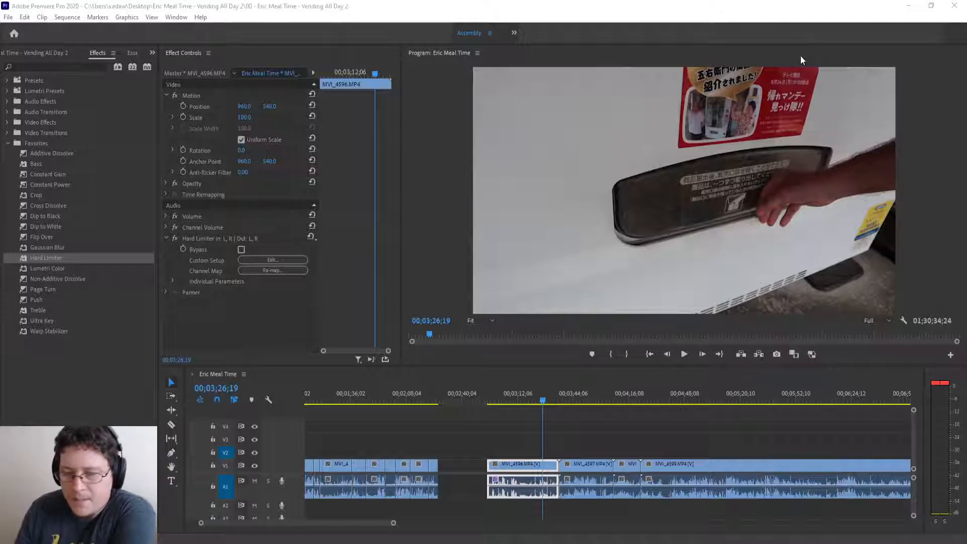
{"action": "key", "text": "alt+Tab"}
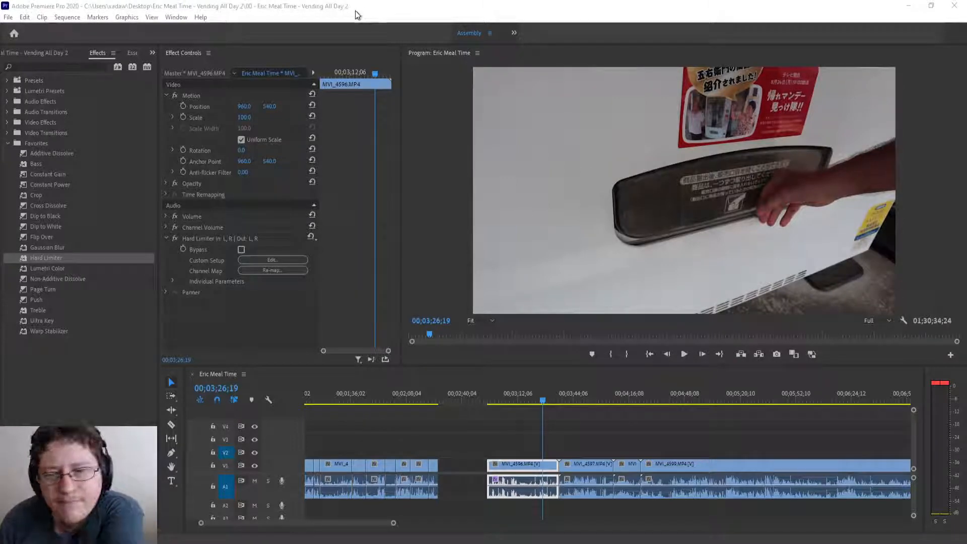
{"action": "left_click", "coordinate": [915, 6]}
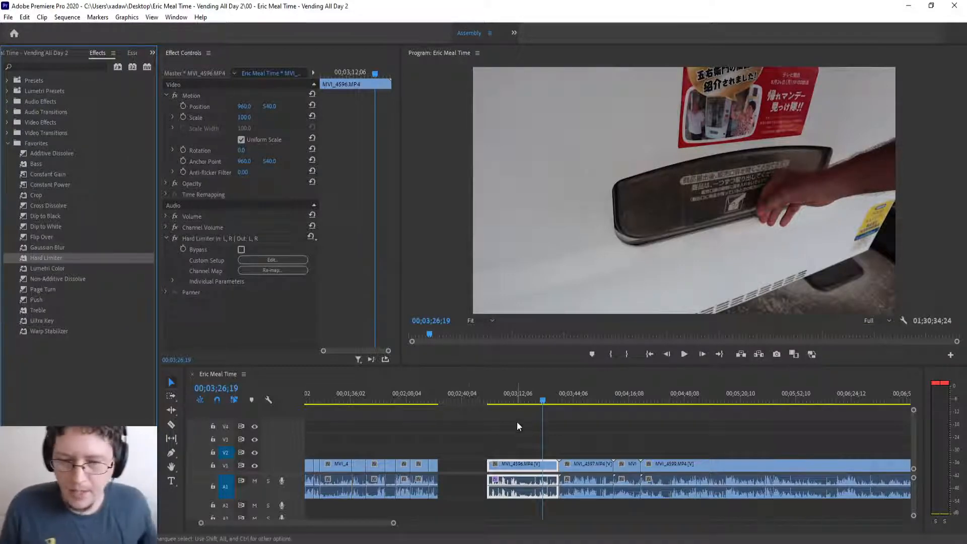
- Look over the whole sequence timeline, bringing the playhead to the gap between the edited opening clips and the remaining footage
{"action": "left_click", "coordinate": [492, 400]}
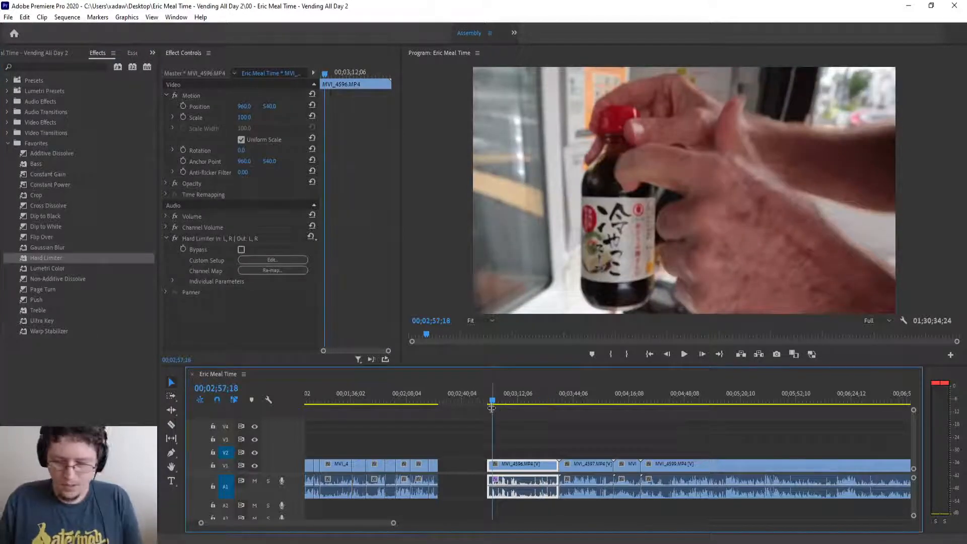
{"action": "scroll", "coordinate": [491, 423], "scroll_direction": "down", "scroll_amount": 3, "text": "alt"}
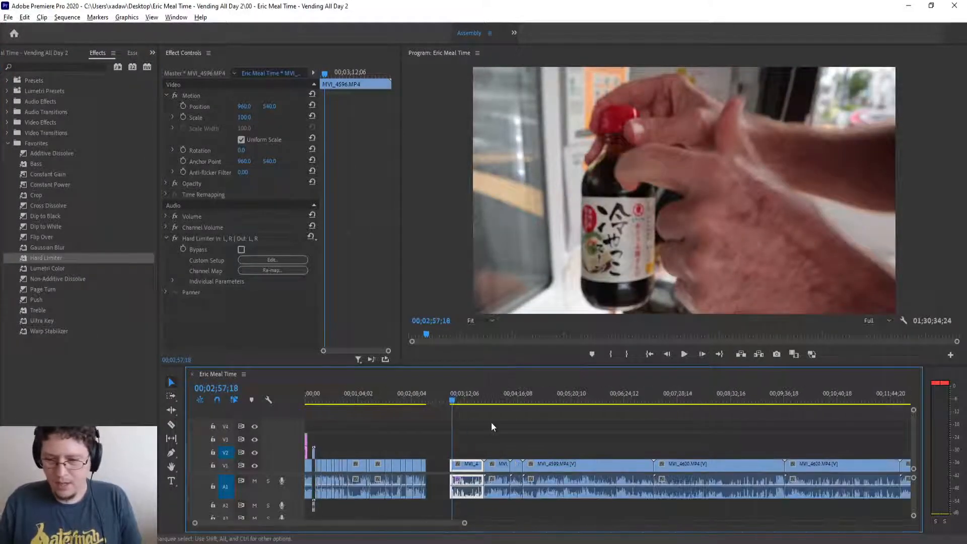
{"action": "scroll", "coordinate": [491, 422], "scroll_direction": "down", "scroll_amount": 4, "text": "alt"}
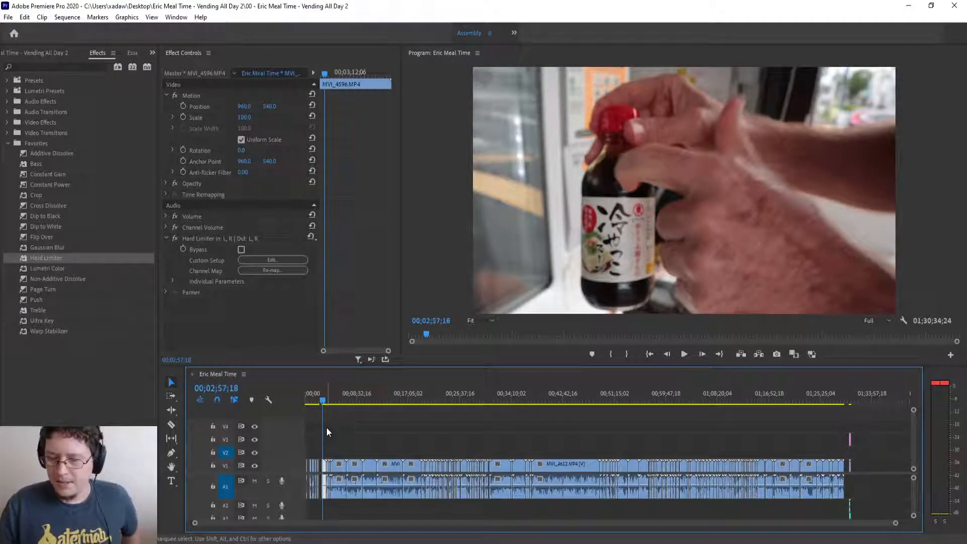
{"action": "left_click", "coordinate": [334, 441]}
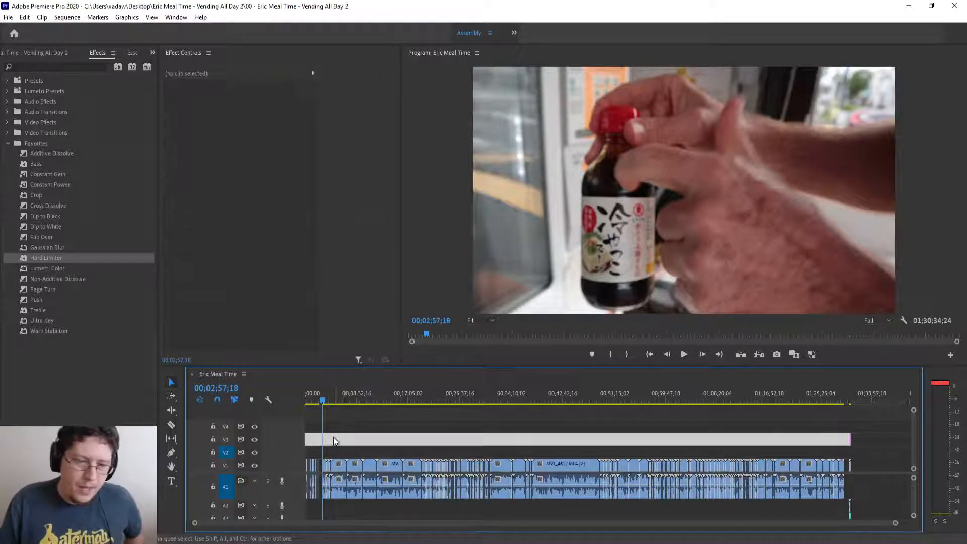
{"action": "left_click", "coordinate": [336, 421]}
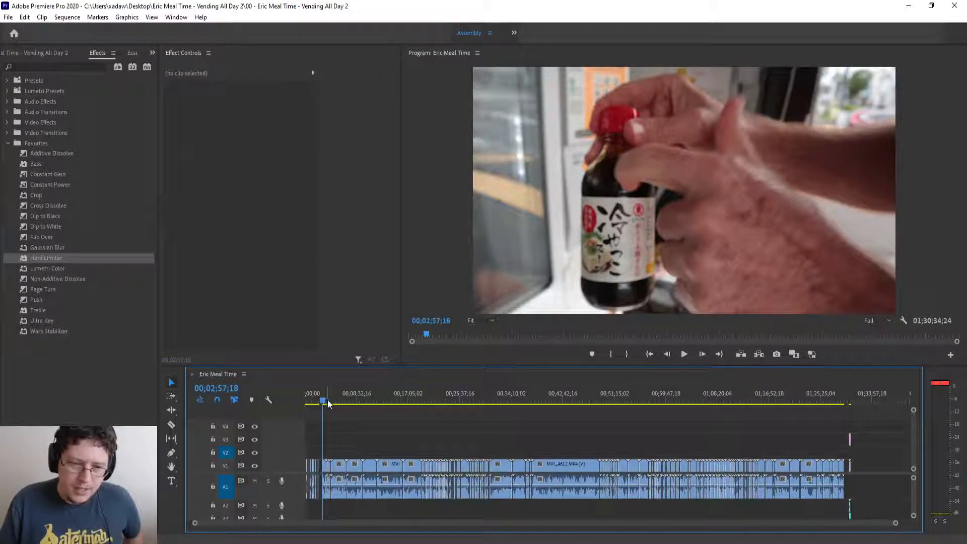
{"action": "mouse_move", "coordinate": [327, 400]}
{"action": "left_mouse_down"}
{"action": "mouse_move", "coordinate": [409, 399]}
{"action": "mouse_move", "coordinate": [323, 403]}
{"action": "left_mouse_up"}
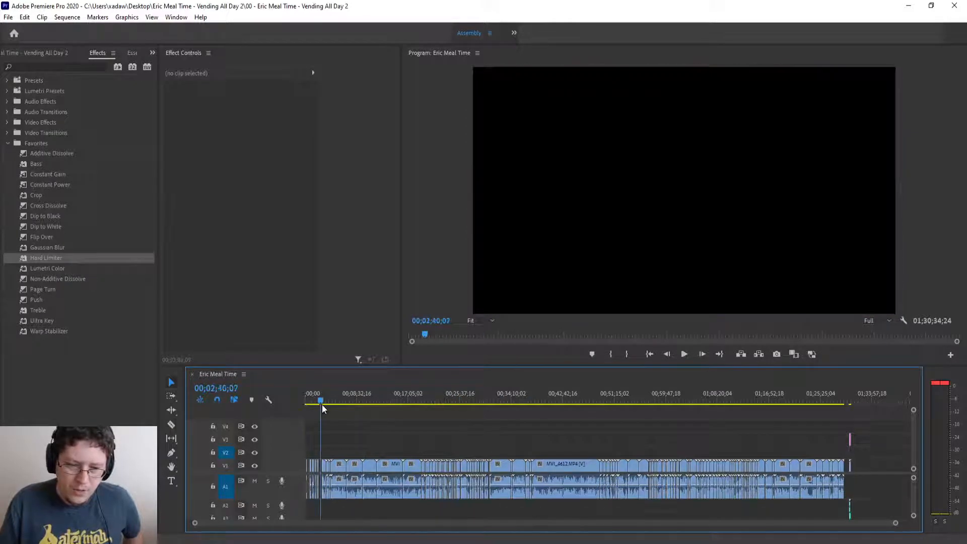
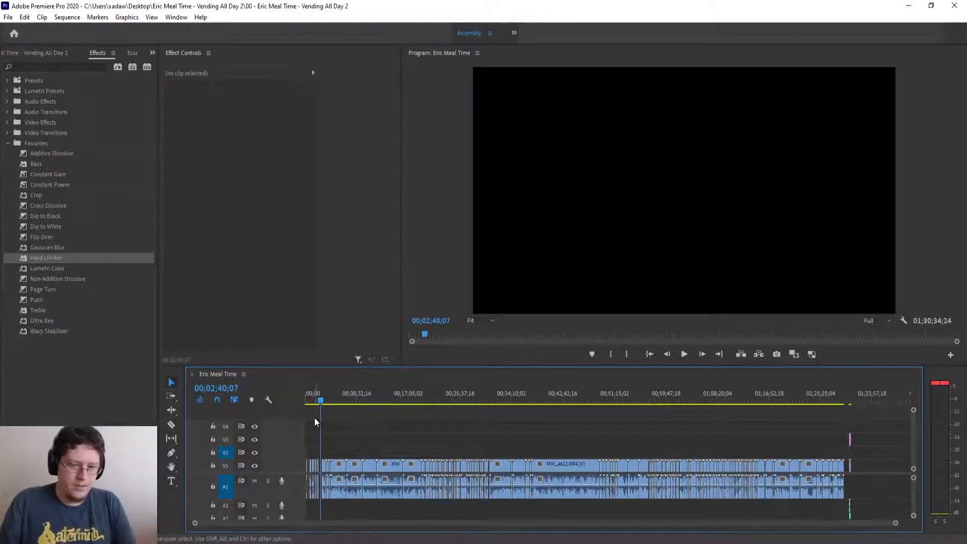
{"action": "scroll", "coordinate": [314, 418], "scroll_direction": "up", "scroll_amount": 6}
{"action": "scroll", "coordinate": [381, 431], "scroll_direction": "up", "scroll_amount": 2}
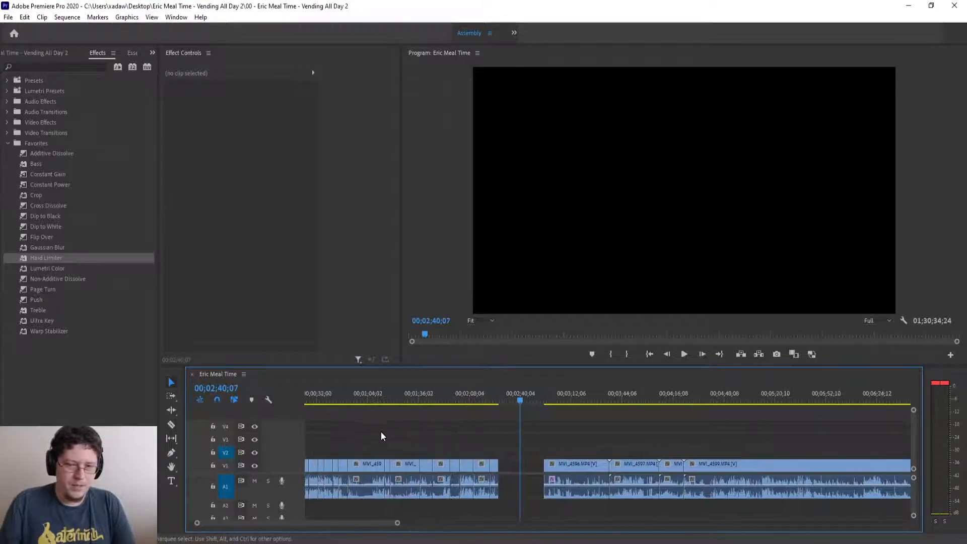
{"action": "scroll", "coordinate": [431, 445], "scroll_direction": "down", "scroll_amount": 2}
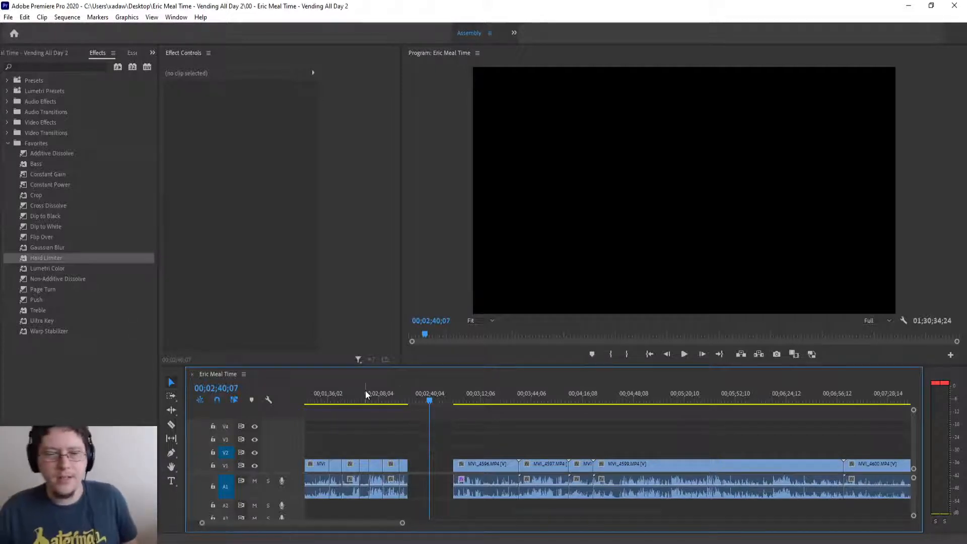
- Play the end of the edited opening section from 00;02;18;07 up to just before the gap
{"action": "left_click", "coordinate": [404, 397]}
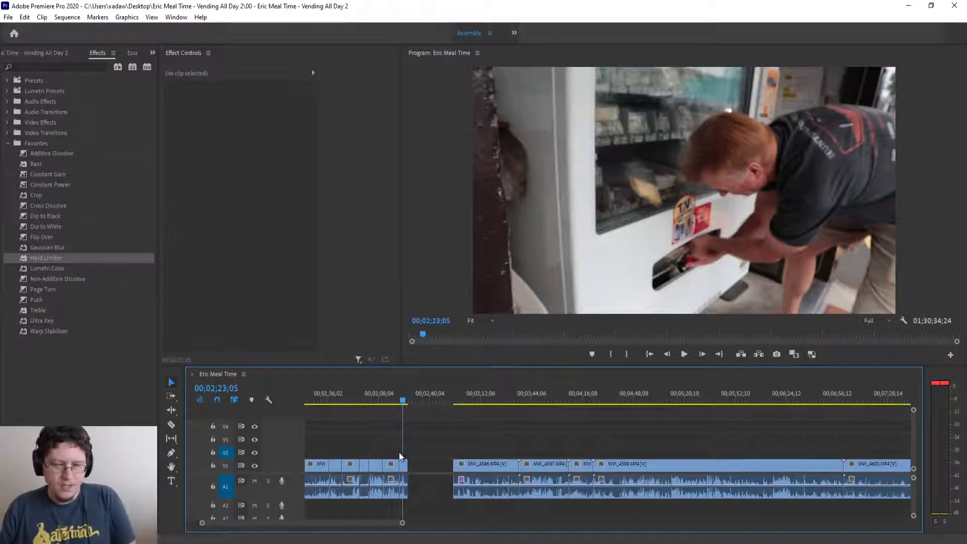
{"action": "scroll", "coordinate": [398, 446], "scroll_direction": "up", "scroll_amount": 6}
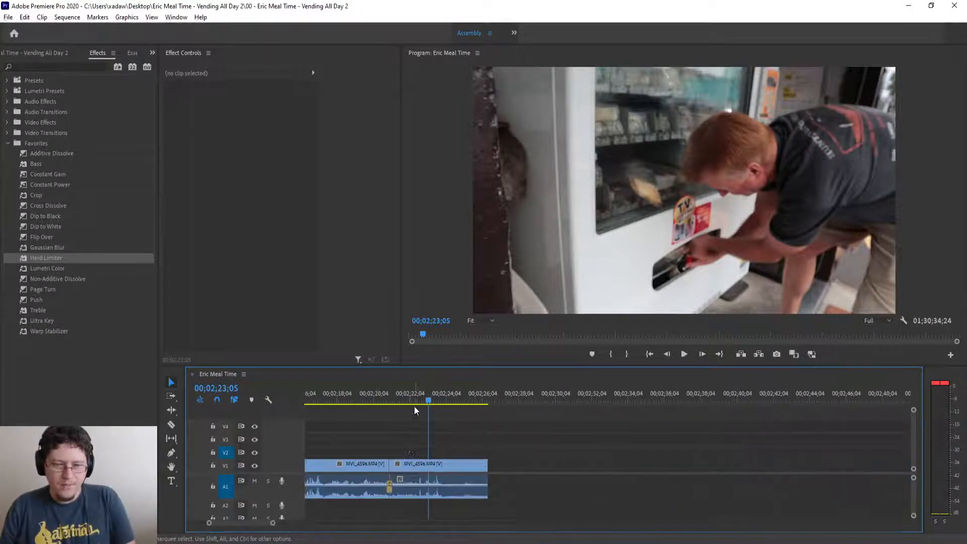
{"action": "left_click", "coordinate": [340, 397]}
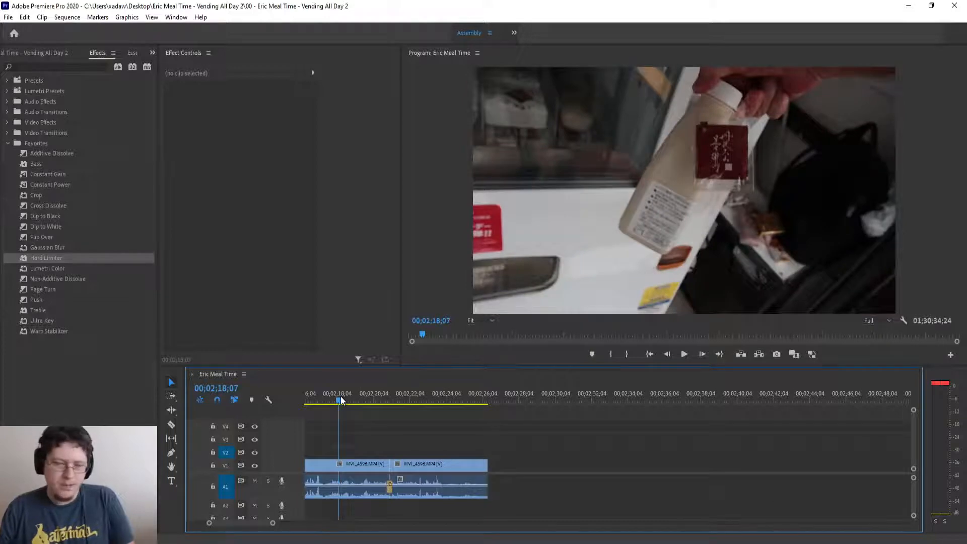
{"action": "key", "text": "space"}
{"action": "scroll", "coordinate": [387, 427], "scroll_direction": "down", "scroll_amount": 2}
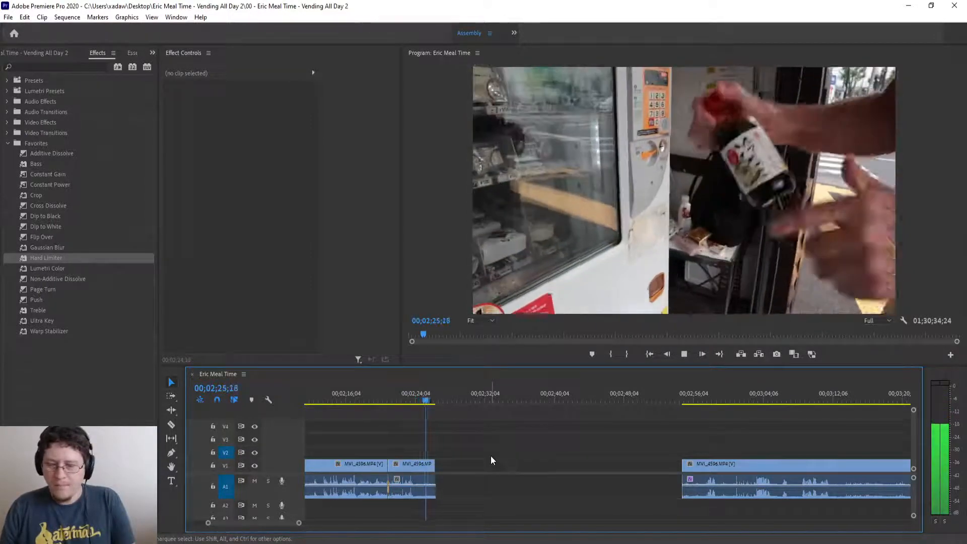
{"action": "key", "text": "space"}
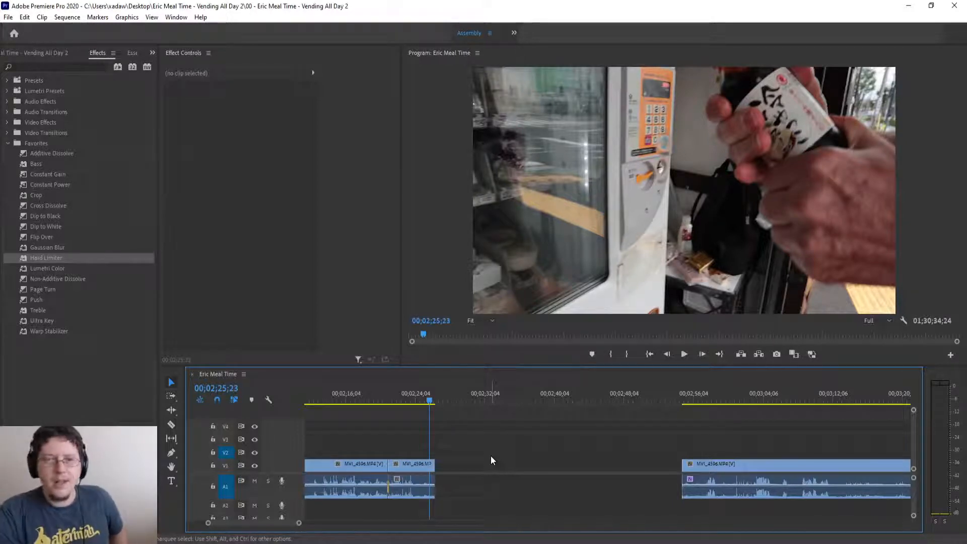
- Play and skim the start of the uncut MVI_4596 clip after the gap to judge its usable moments
{"action": "key", "text": "minus"}
{"action": "key", "text": "minus"}
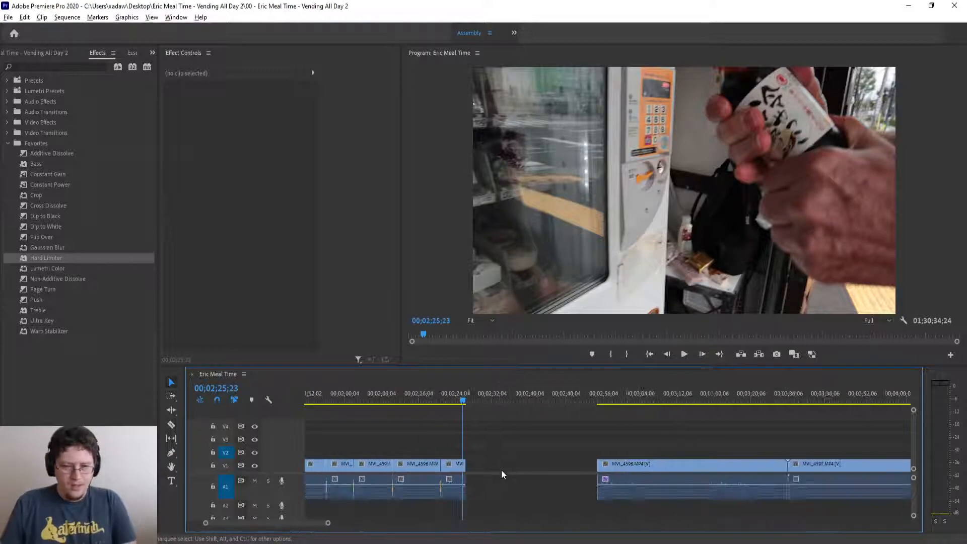
{"action": "left_click", "coordinate": [560, 401]}
{"action": "scroll", "coordinate": [560, 404], "scroll_direction": "down", "scroll_amount": 3}
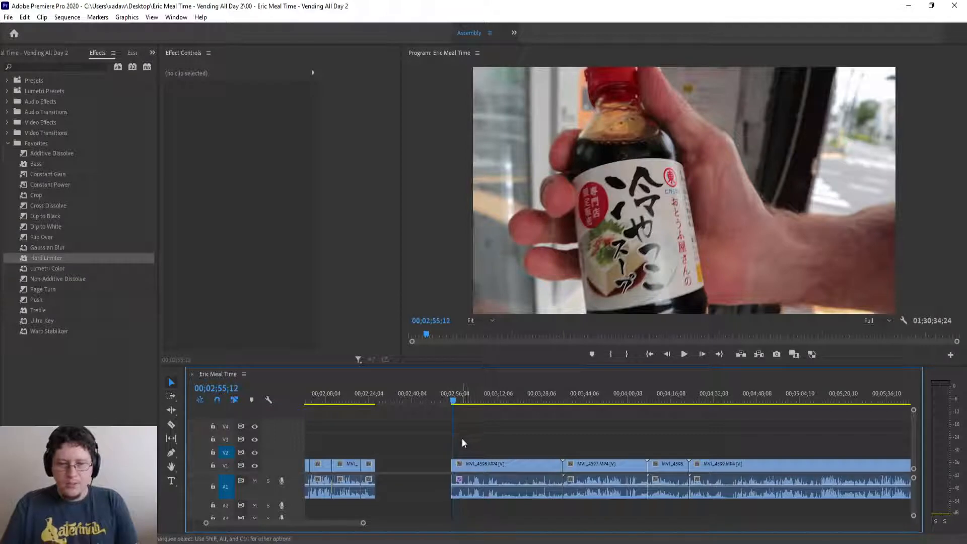
{"action": "scroll", "coordinate": [459, 442], "scroll_direction": "up", "scroll_amount": 5}
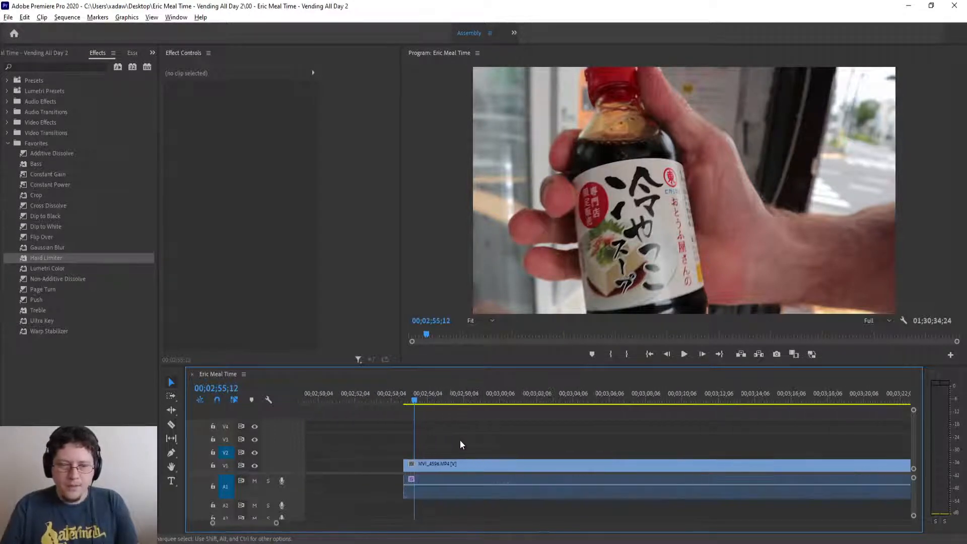
{"action": "left_click", "coordinate": [451, 399]}
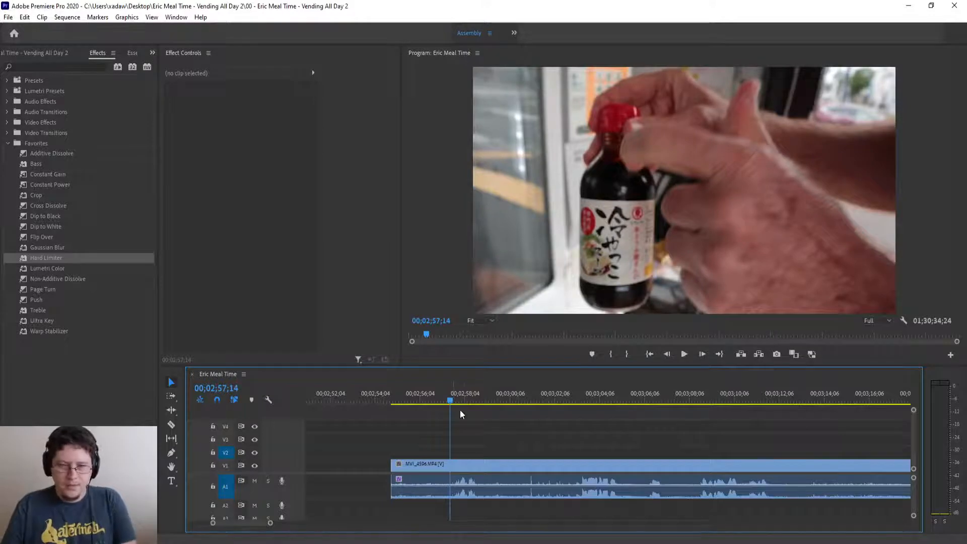
{"action": "key", "text": "space"}
{"action": "scroll", "coordinate": [462, 427], "scroll_direction": "down", "scroll_amount": 3}
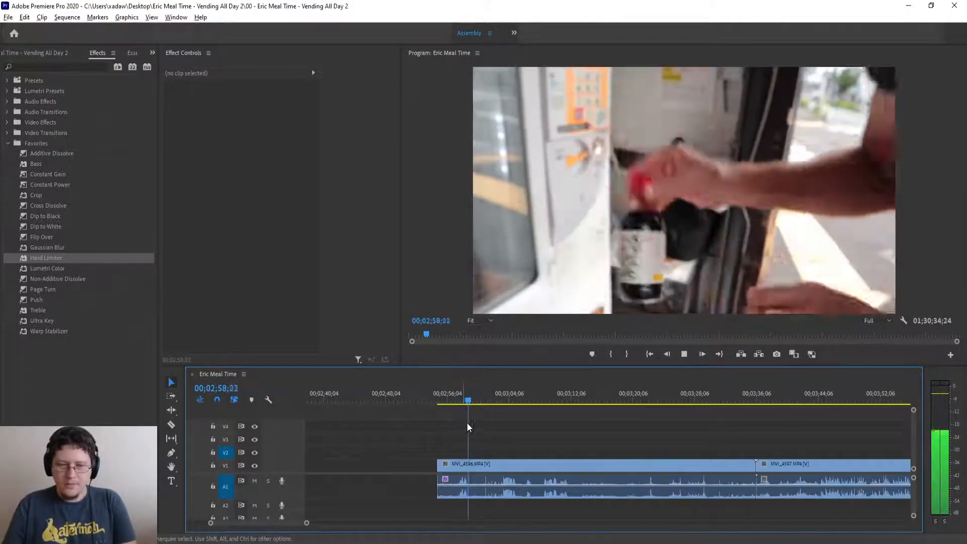
{"action": "left_click", "coordinate": [500, 403]}
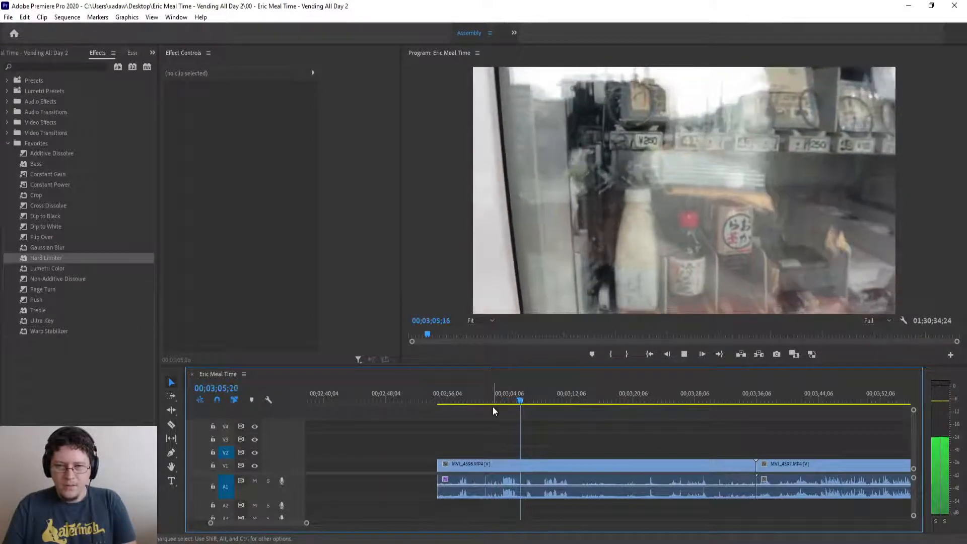
{"action": "scroll", "coordinate": [497, 458], "scroll_direction": "down", "scroll_amount": 4}
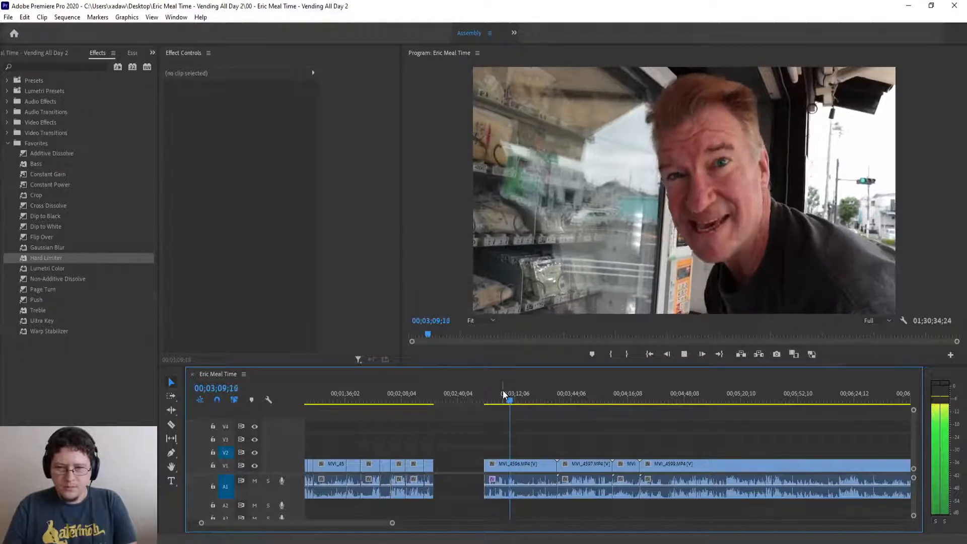
- Split the MVI_4596 clip after the gap at 00;03;03;09 and at 00;03;06;10 to isolate a short spoken segment
{"action": "left_click", "coordinate": [503, 391]}
{"action": "scroll", "coordinate": [510, 418], "scroll_direction": "up", "scroll_amount": 6}
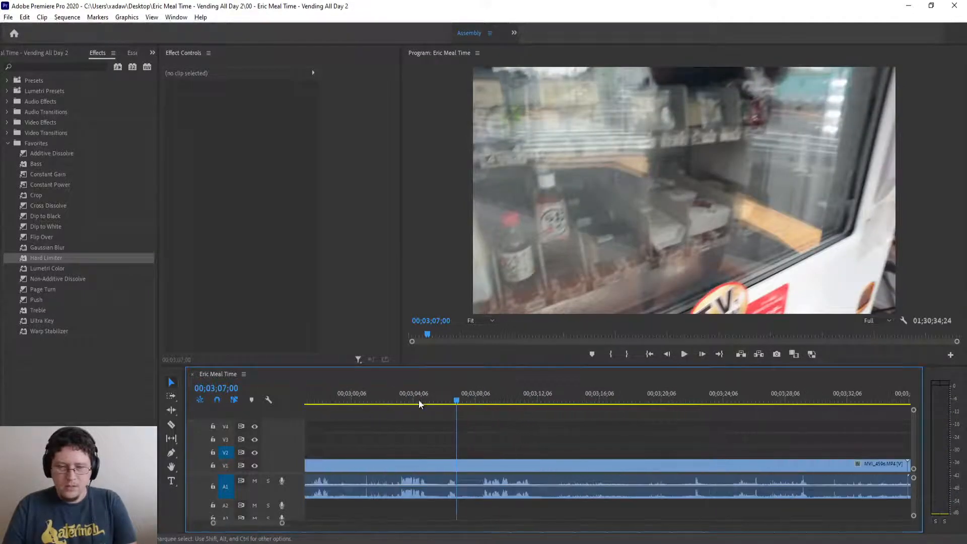
{"action": "left_click_drag", "start_coordinate": [418, 403], "coordinate": [398, 420]}
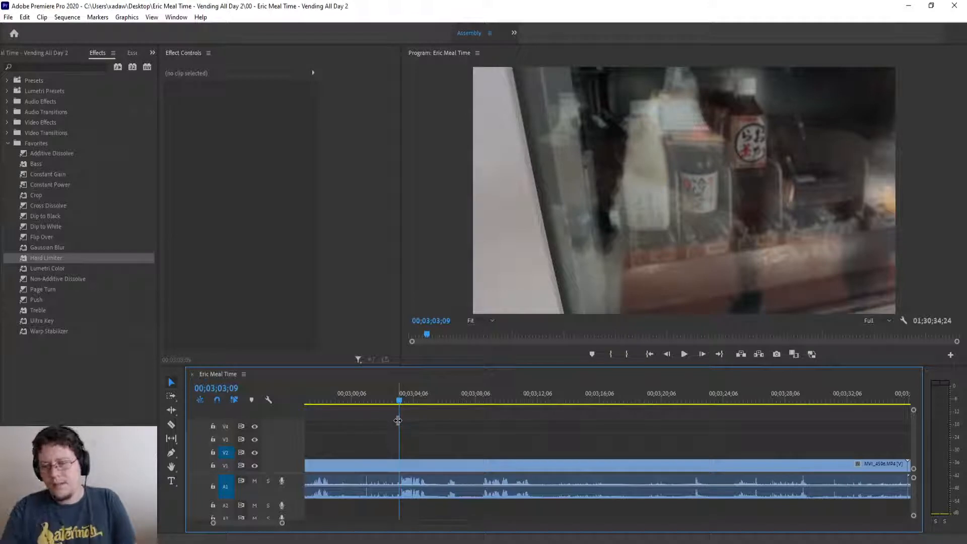
{"action": "key", "text": "ctrl+k"}
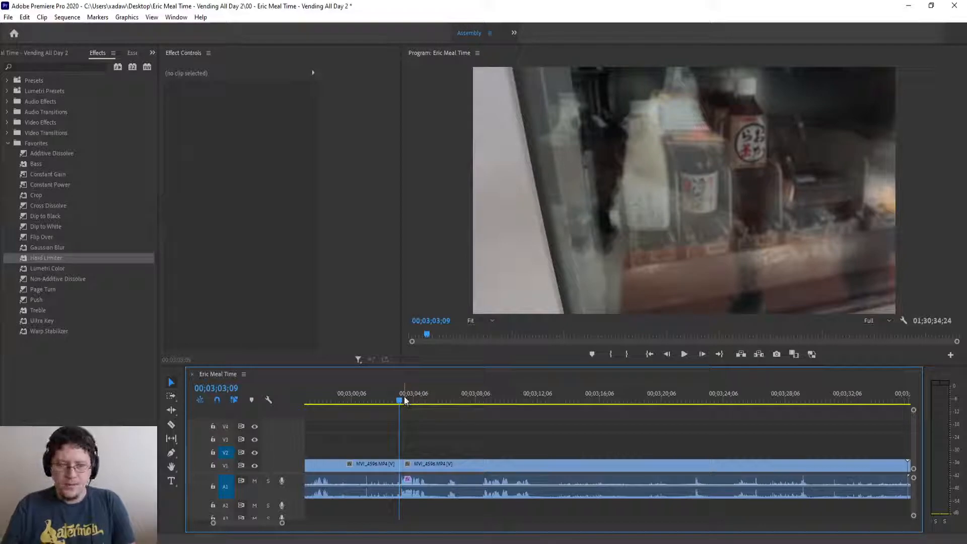
{"action": "key", "text": "space"}
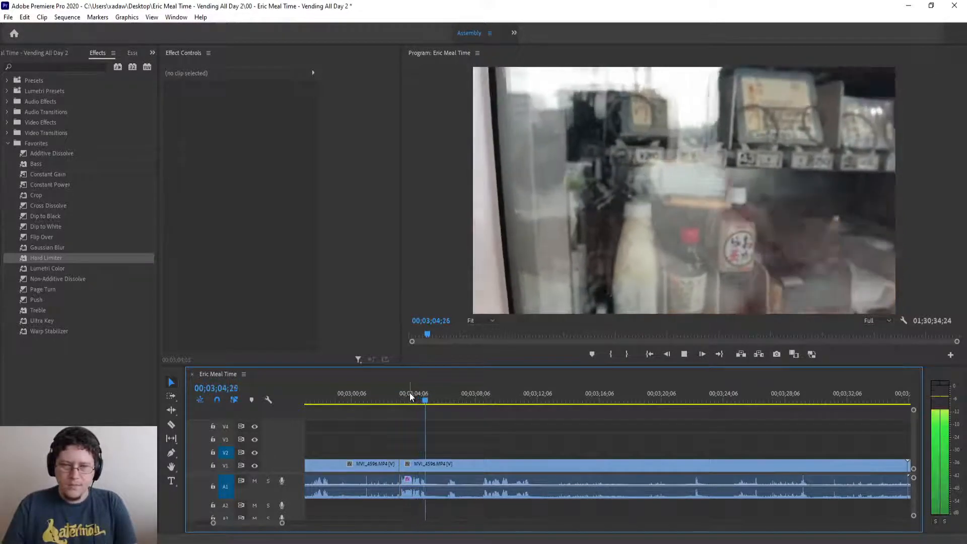
{"action": "key", "text": "space"}
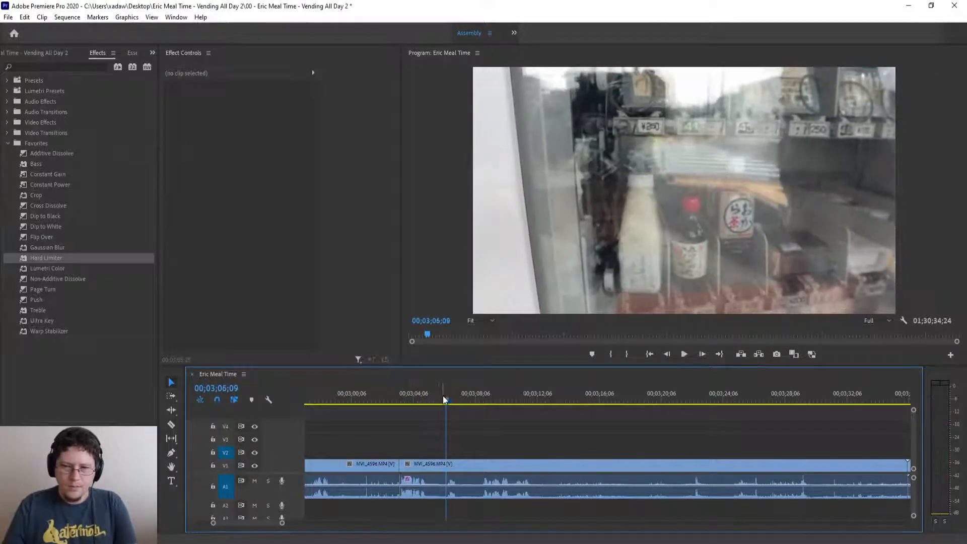
{"action": "left_click_drag", "start_coordinate": [445, 402], "coordinate": [446, 404]}
{"action": "key", "text": "minus"}
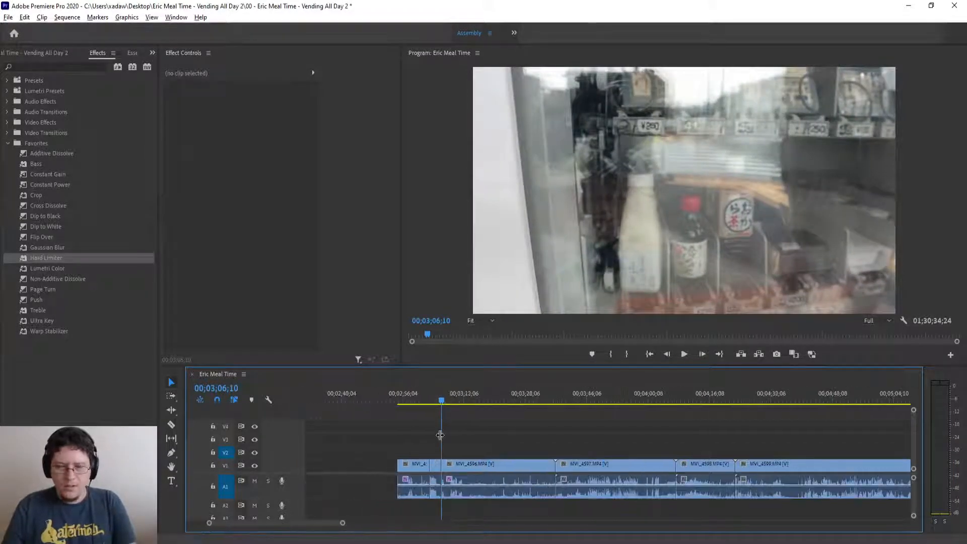
- Move the isolated short segment back into the gap at about 00;02;36, and ripple delete the MVI_4596 piece that preceded it
{"action": "left_click_drag", "start_coordinate": [435, 466], "coordinate": [330, 471]}
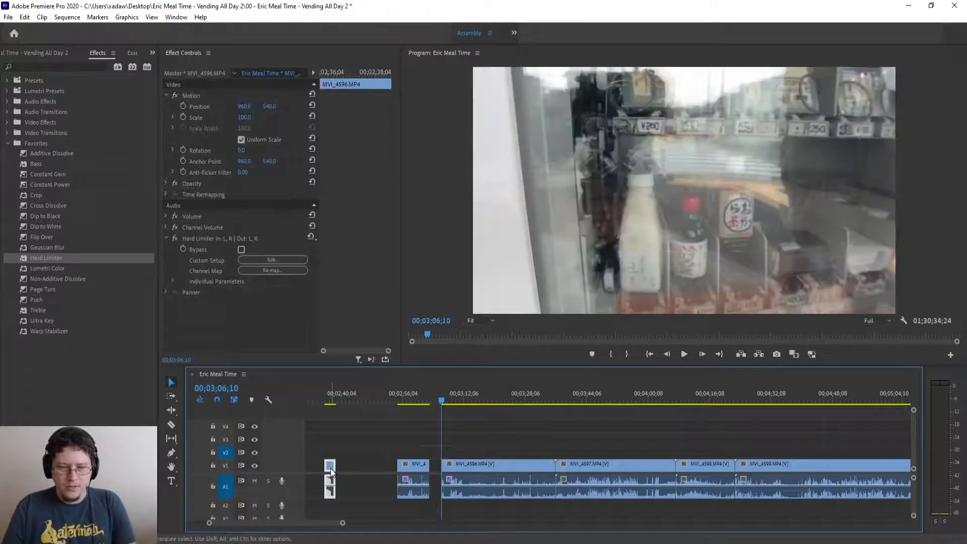
{"action": "left_click", "coordinate": [409, 465]}
{"action": "key", "text": "shift+Delete"}
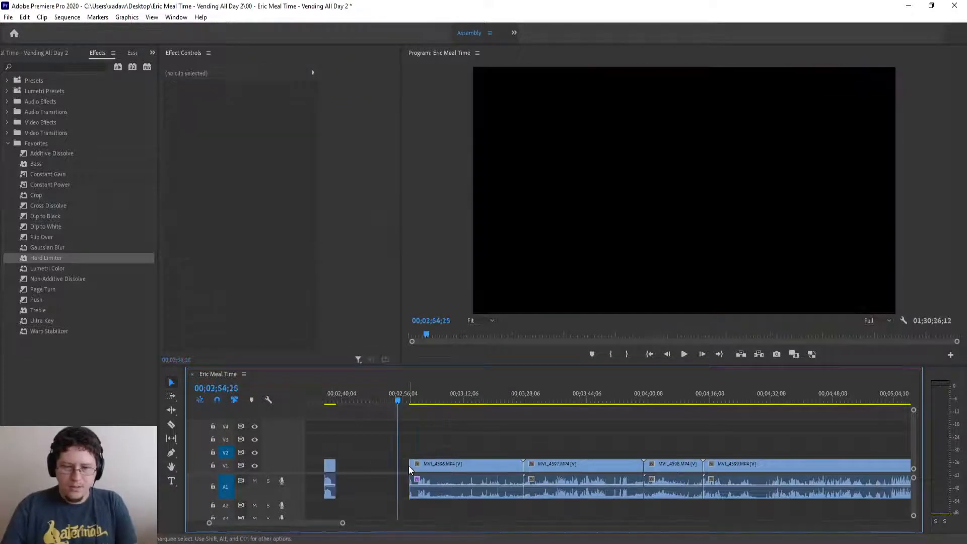
- Delete the audio of the isolated MVI_4596 segment at about 00;02;36 and move its video onto V2 right after the edited section
{"action": "scroll", "coordinate": [409, 466], "scroll_direction": "up", "scroll_amount": 4}
{"action": "scroll", "coordinate": [409, 470], "scroll_direction": "up", "scroll_amount": 1}
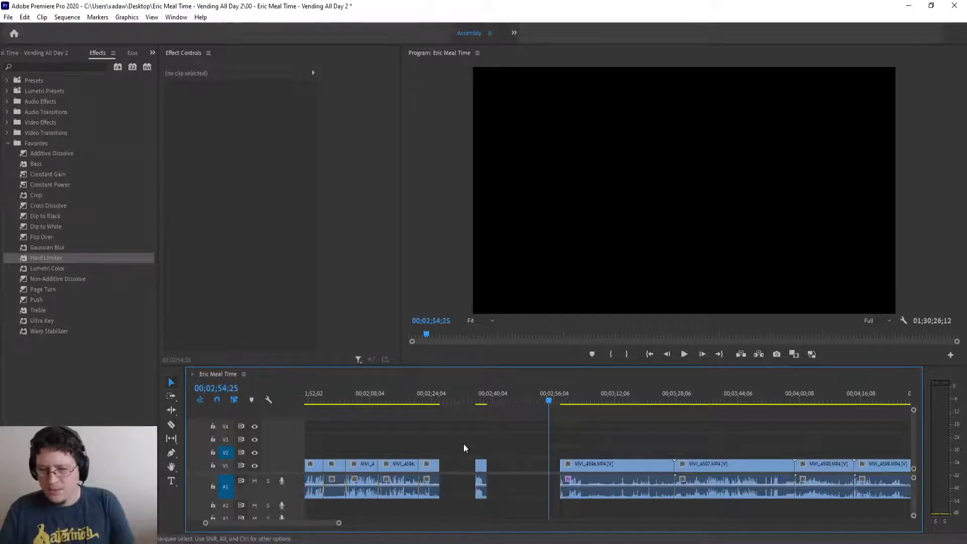
{"action": "scroll", "coordinate": [475, 452], "scroll_direction": "up", "scroll_amount": 2}
{"action": "left_click", "coordinate": [491, 464]}
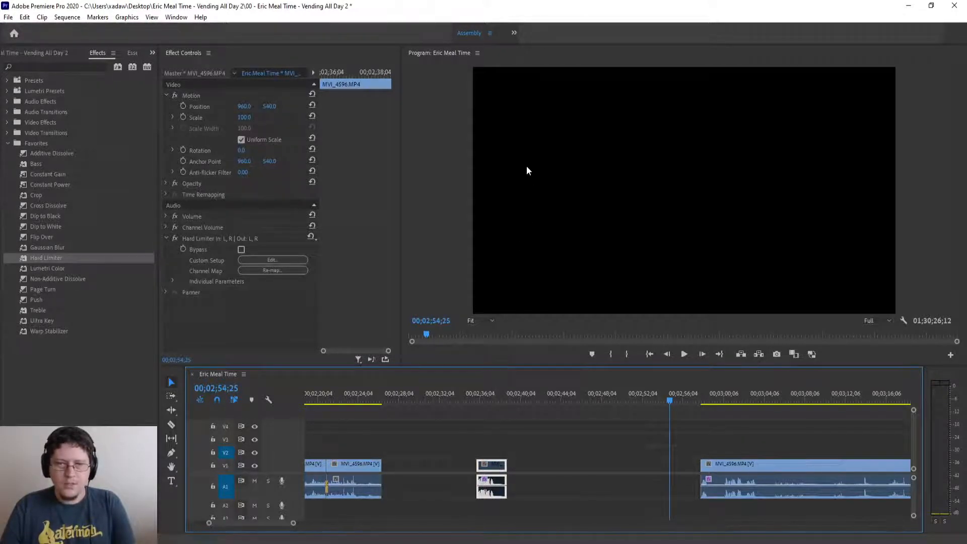
{"action": "left_click", "coordinate": [496, 466], "text": "alt"}
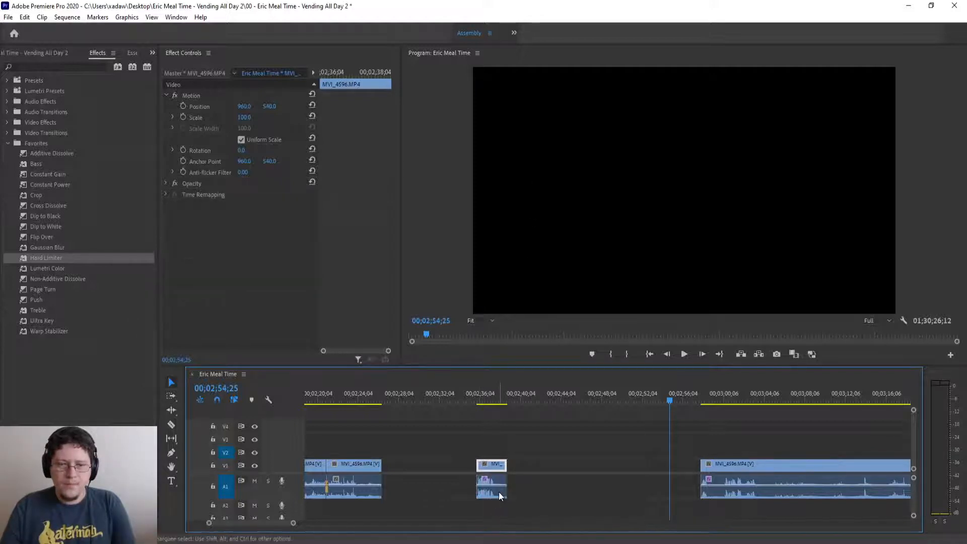
{"action": "left_click", "coordinate": [499, 492], "text": "alt"}
{"action": "key", "text": "Delete"}
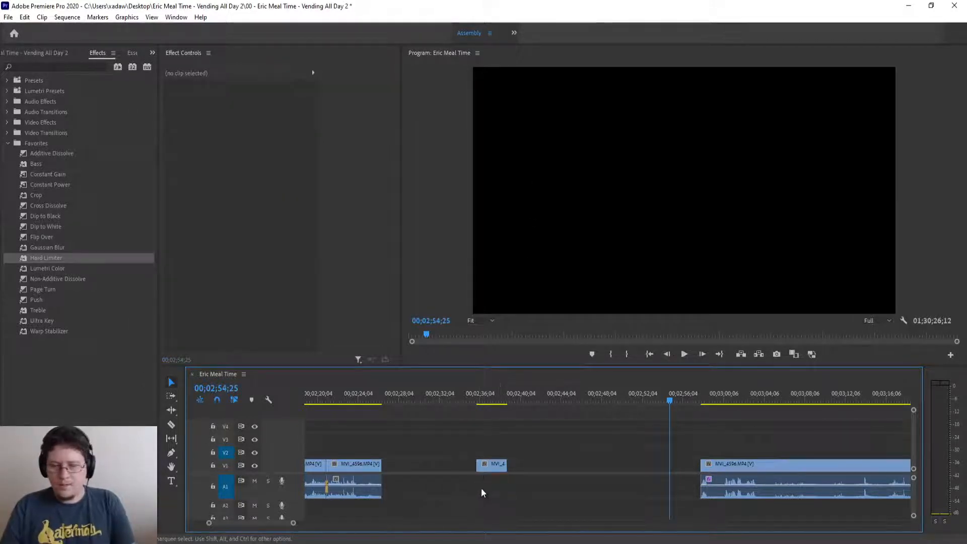
{"action": "left_click_drag", "start_coordinate": [486, 467], "coordinate": [401, 452]}
- Split the MVI_4596 clip after the gap at about 00;03;00;06 and at 00;03;02;08 to isolate another spoken segment
{"action": "key", "text": "minus"}
{"action": "left_click", "coordinate": [573, 401]}
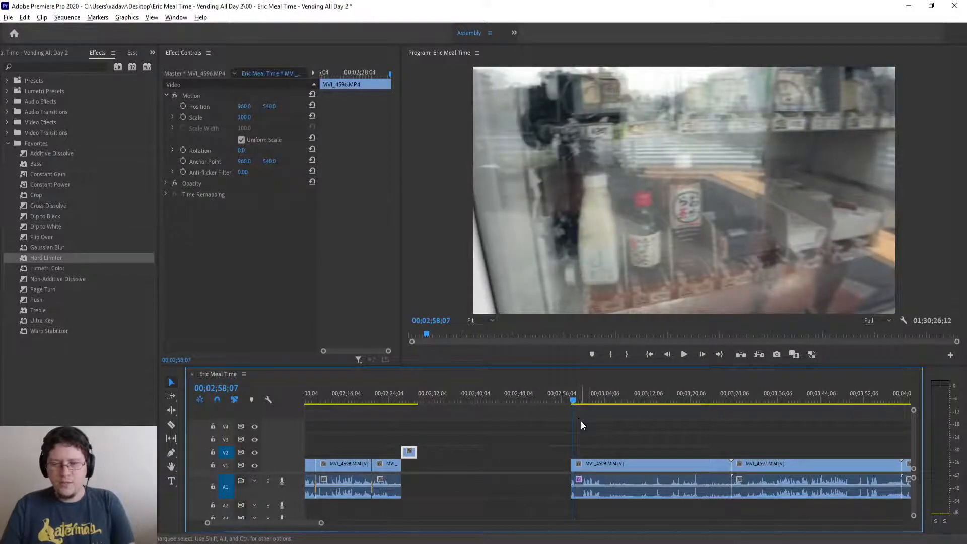
{"action": "key", "text": "equals"}
{"action": "key", "text": "equals"}
{"action": "left_click", "coordinate": [586, 399]}
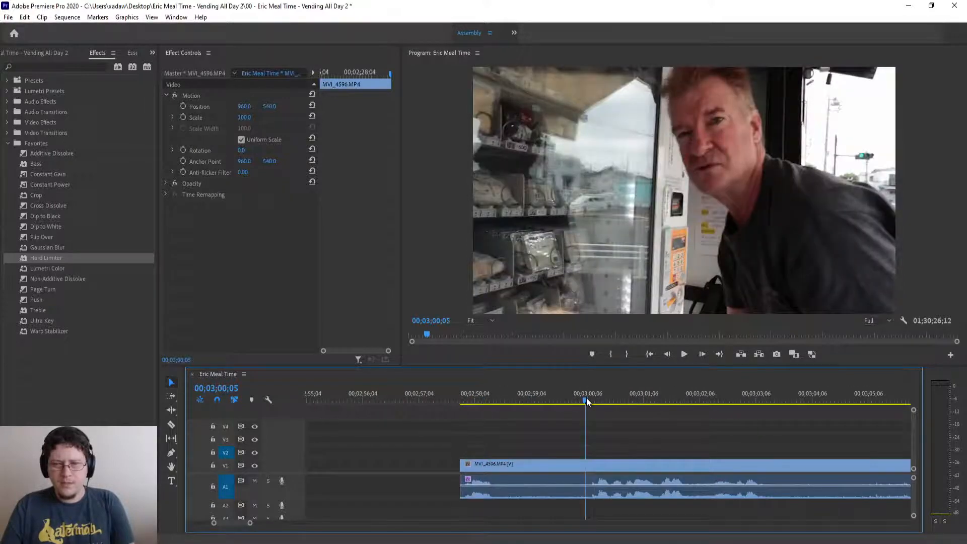
{"action": "left_click_drag", "start_coordinate": [586, 398], "coordinate": [588, 424]}
{"action": "key", "text": "ctrl+k"}
{"action": "key", "text": "space"}
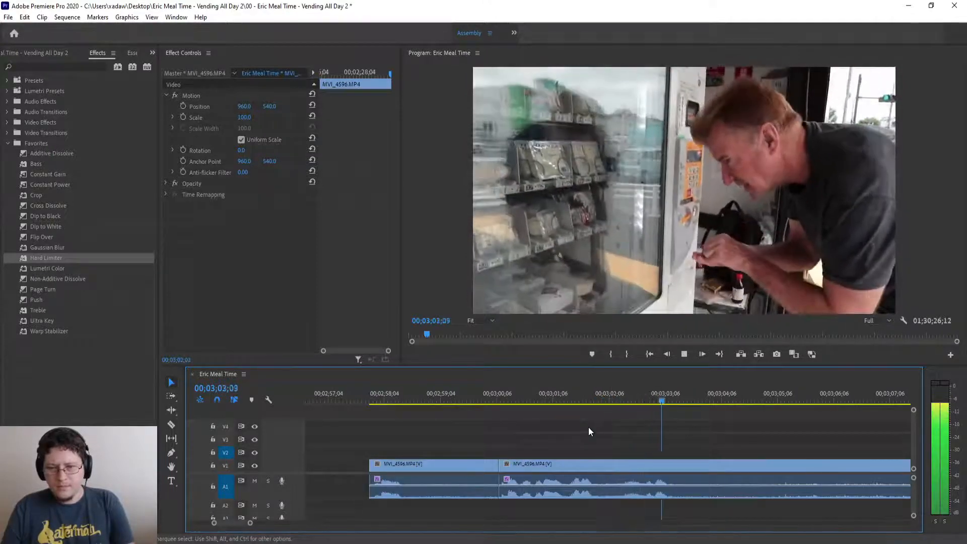
{"action": "left_click", "coordinate": [582, 398]}
{"action": "left_click_drag", "start_coordinate": [582, 397], "coordinate": [615, 401]}
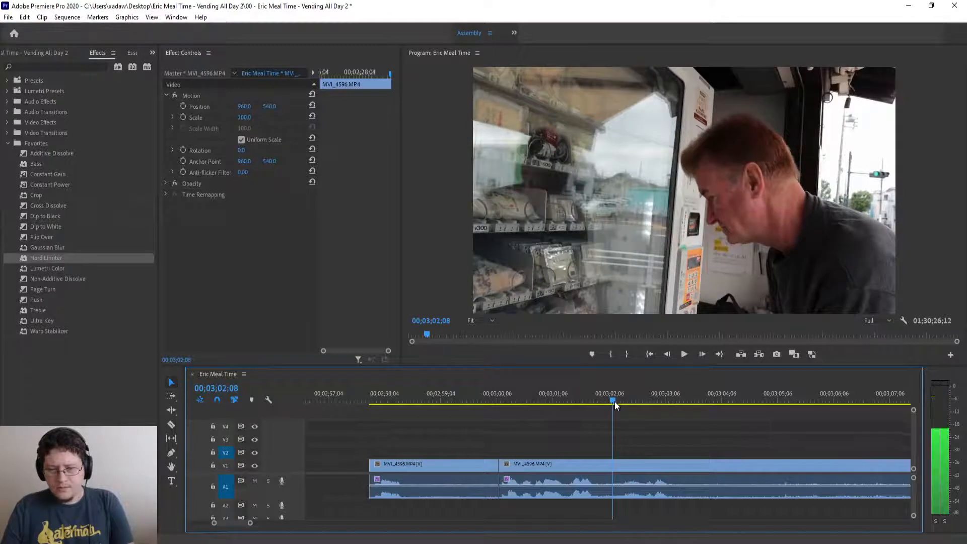
{"action": "key", "text": "ctrl+k"}
{"action": "key", "text": "minus"}
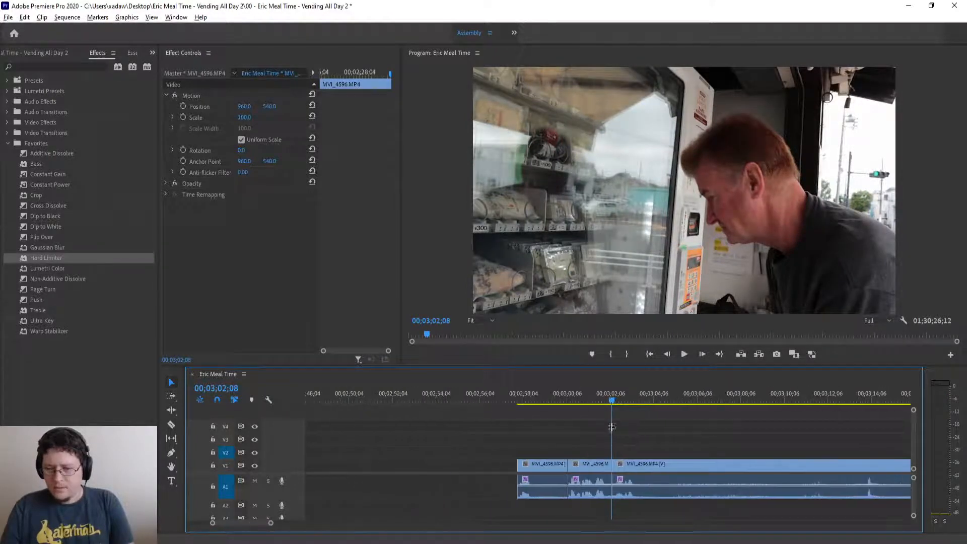
- Move the newly isolated segment into the gap just after the V2 clip and ripple delete the MVI_4596 piece that preceded it
{"action": "left_click_drag", "start_coordinate": [598, 466], "coordinate": [375, 470]}
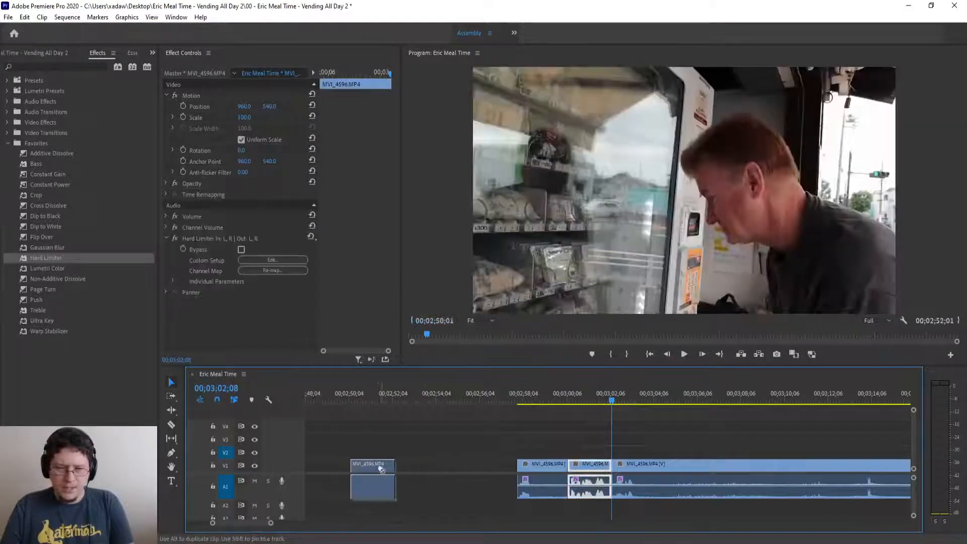
{"action": "left_click", "coordinate": [545, 467]}
{"action": "key", "text": "shift+Delete"}
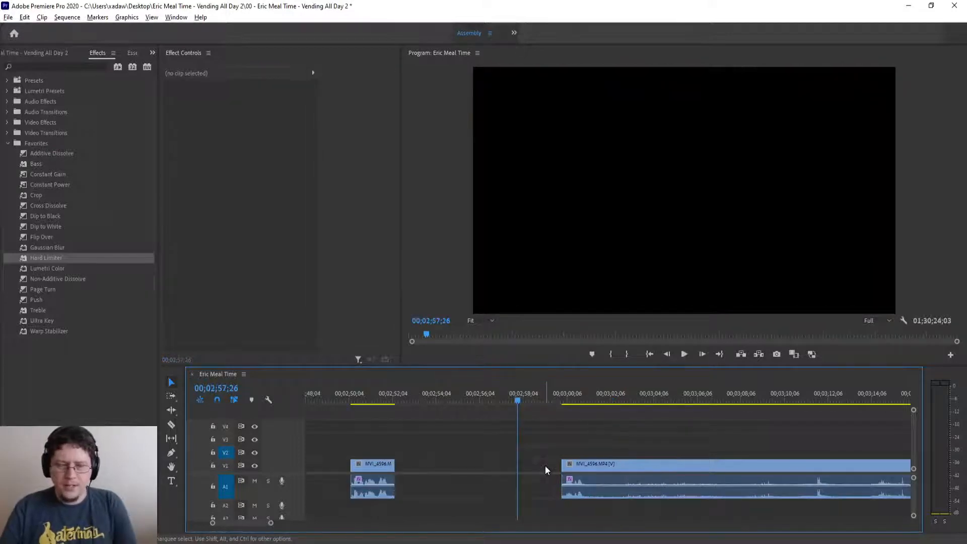
{"action": "key", "text": "minus"}
{"action": "key", "text": "minus"}
{"action": "key", "text": "minus"}
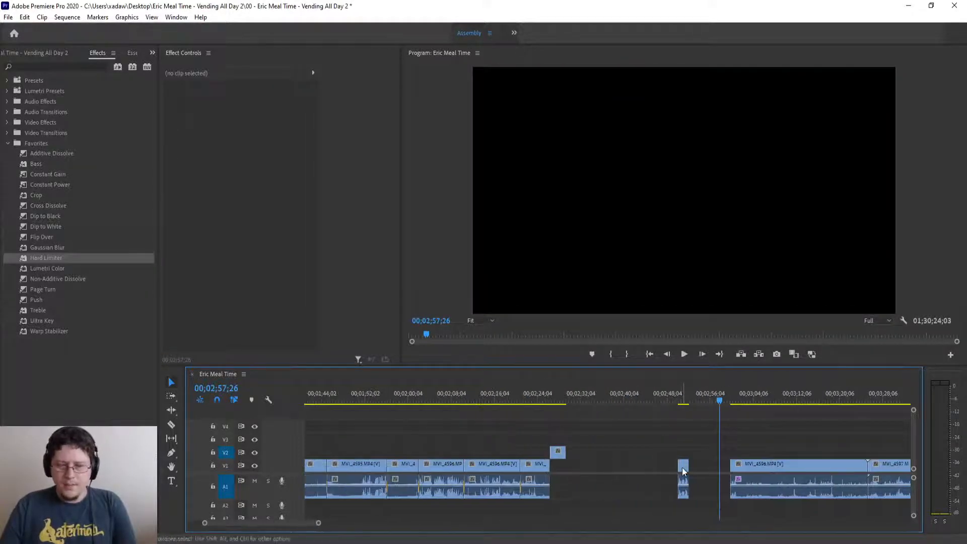
{"action": "left_click_drag", "start_coordinate": [683, 465], "coordinate": [579, 469]}
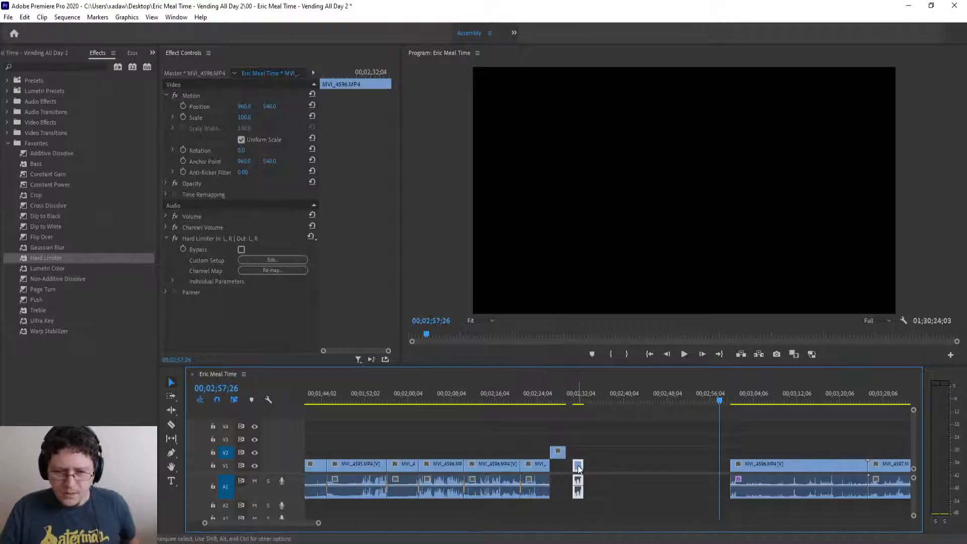
- Unlink the video and audio of the segment just moved into the gap
{"action": "scroll", "coordinate": [579, 468], "scroll_direction": "up", "scroll_amount": 6}
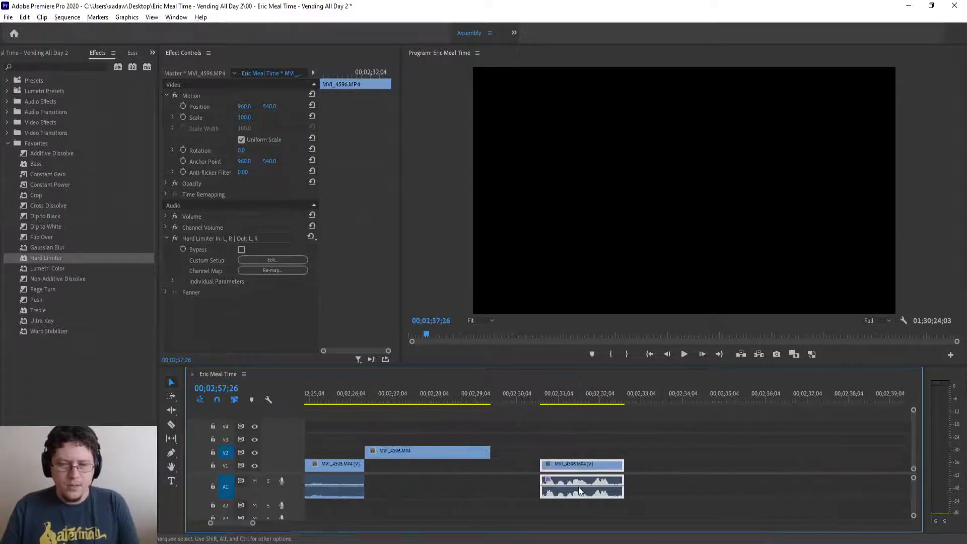
{"action": "key", "text": "ctrl+l"}
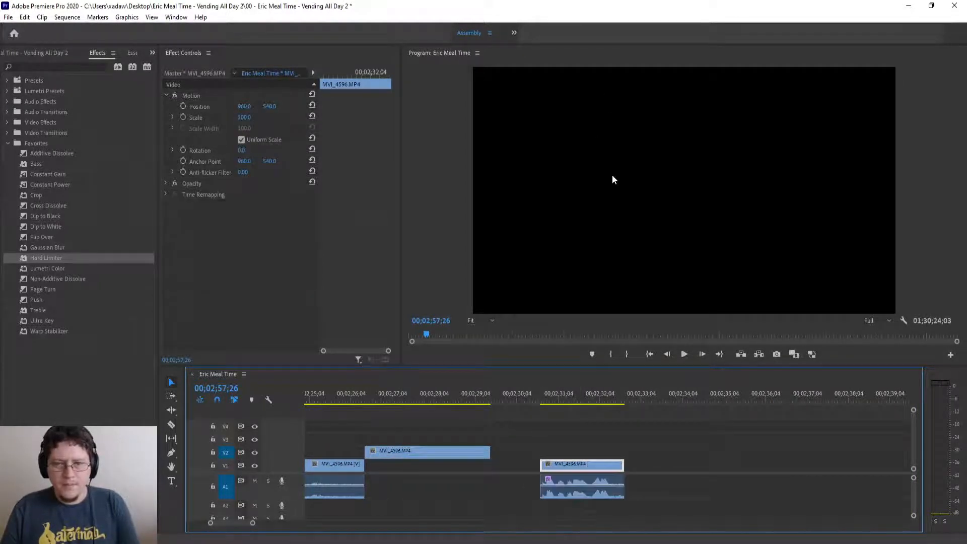
{"action": "left_click", "coordinate": [584, 494]}
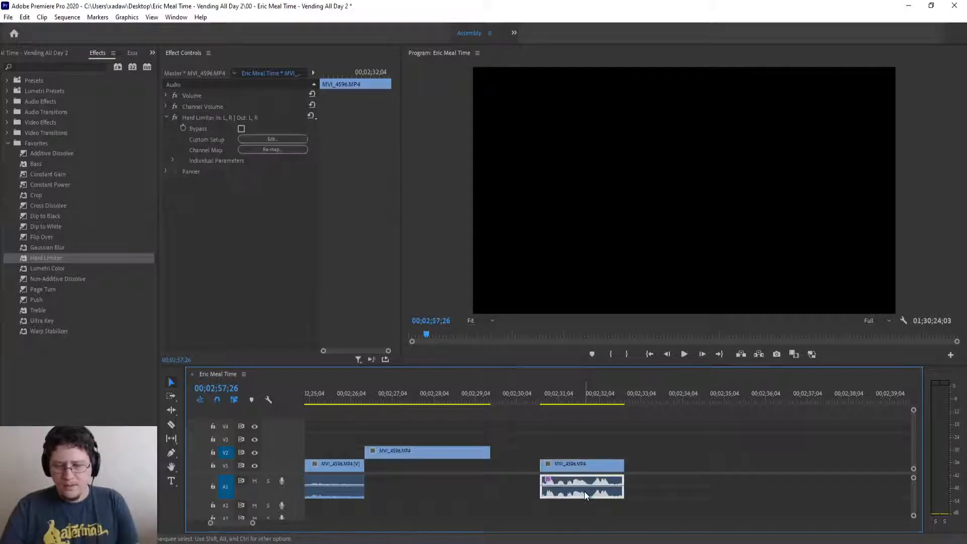
{"action": "key", "text": "Delete"}
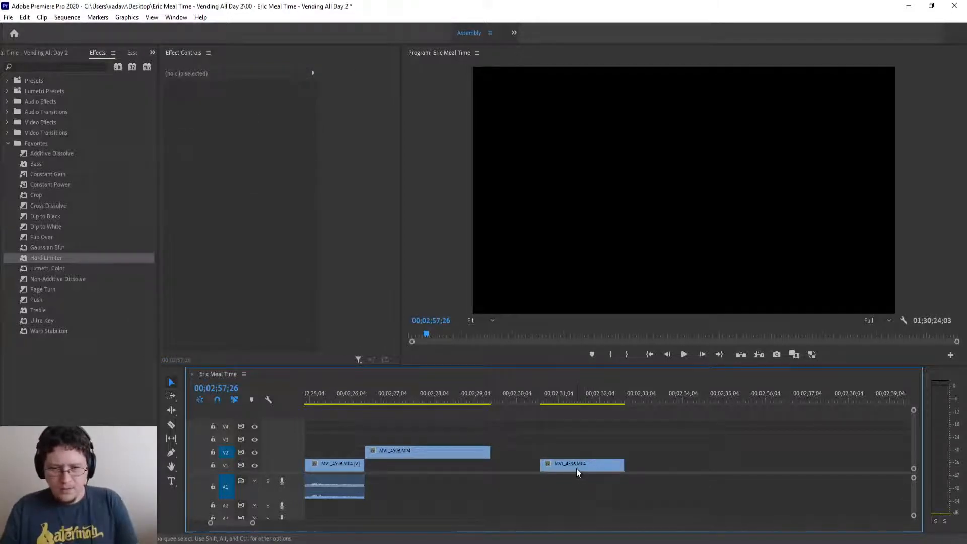
{"action": "key", "text": "ctrl+z"}
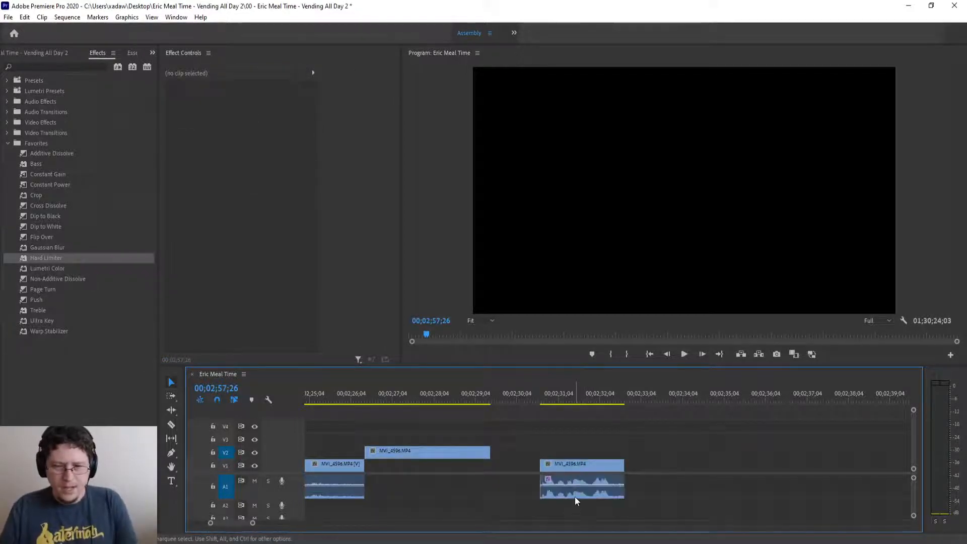
- Move the segment's unlinked audio to the end of the edited section under the V2 clip and play the combination
{"action": "left_click_drag", "start_coordinate": [576, 496], "coordinate": [400, 503]}
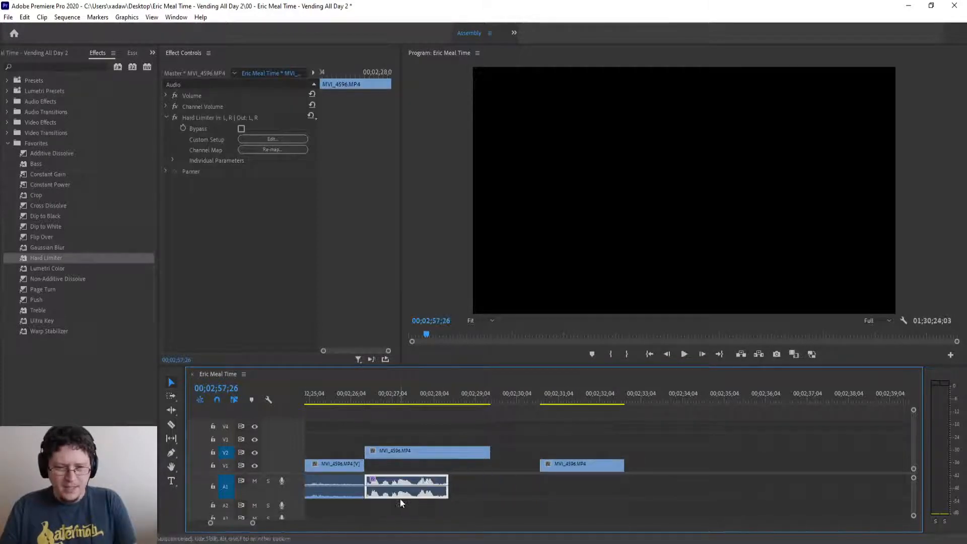
{"action": "left_click", "coordinate": [365, 396]}
{"action": "key", "text": "space"}
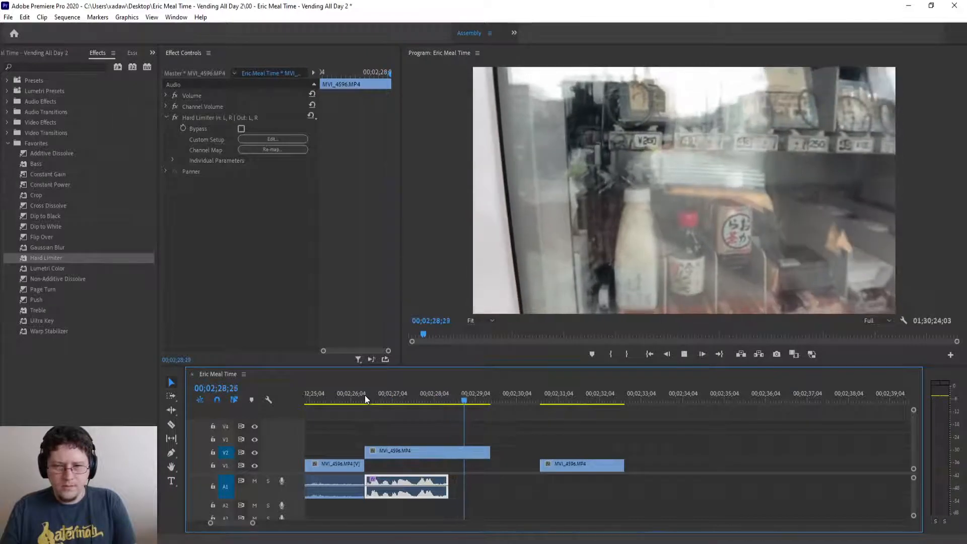
{"action": "key", "text": "space"}
- Adjust the end of the moved audio to 00;02;28;22, shorten it slightly to about 00;02;28;18, and check it by playback
{"action": "left_click_drag", "start_coordinate": [381, 403], "coordinate": [458, 415]}
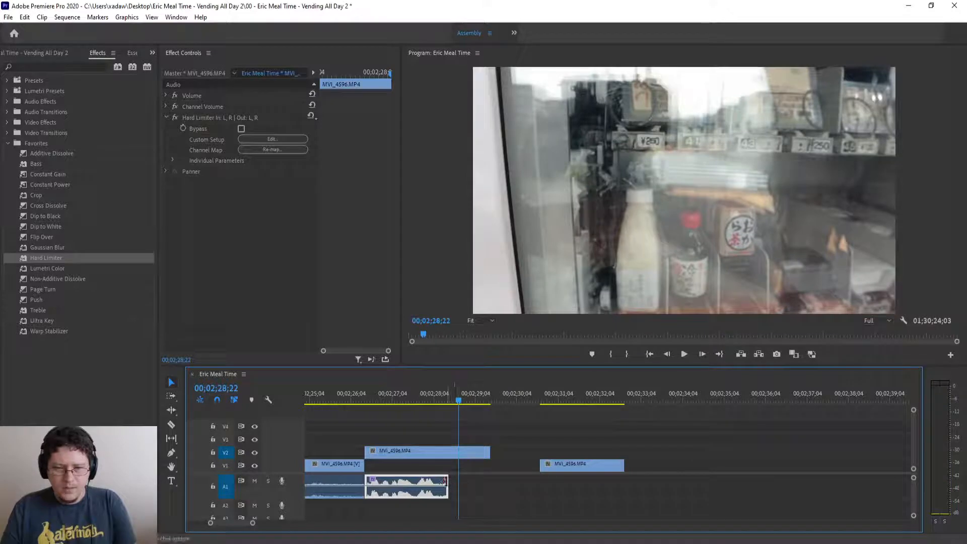
{"action": "left_click_drag", "start_coordinate": [447, 481], "coordinate": [457, 481]}
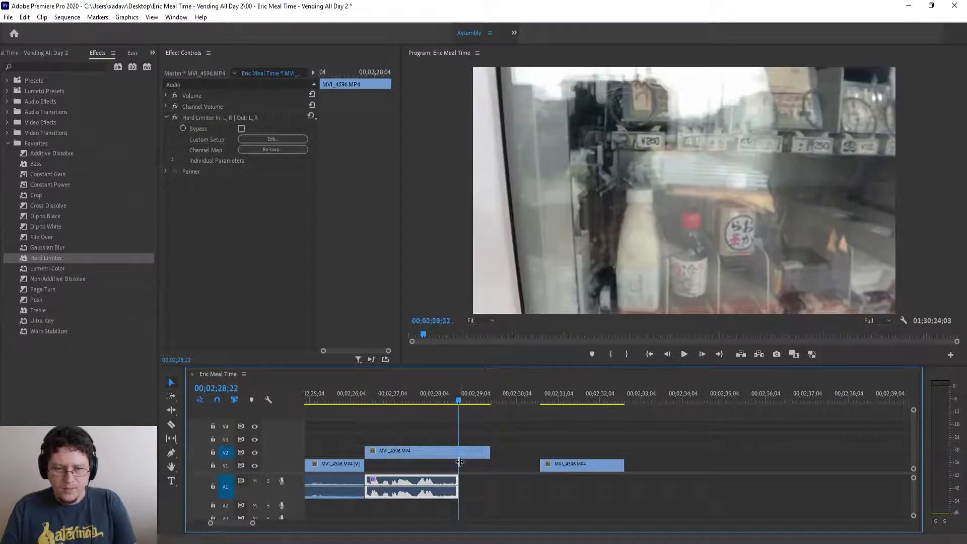
{"action": "left_click", "coordinate": [421, 398]}
{"action": "key", "text": "space"}
{"action": "key", "text": "space"}
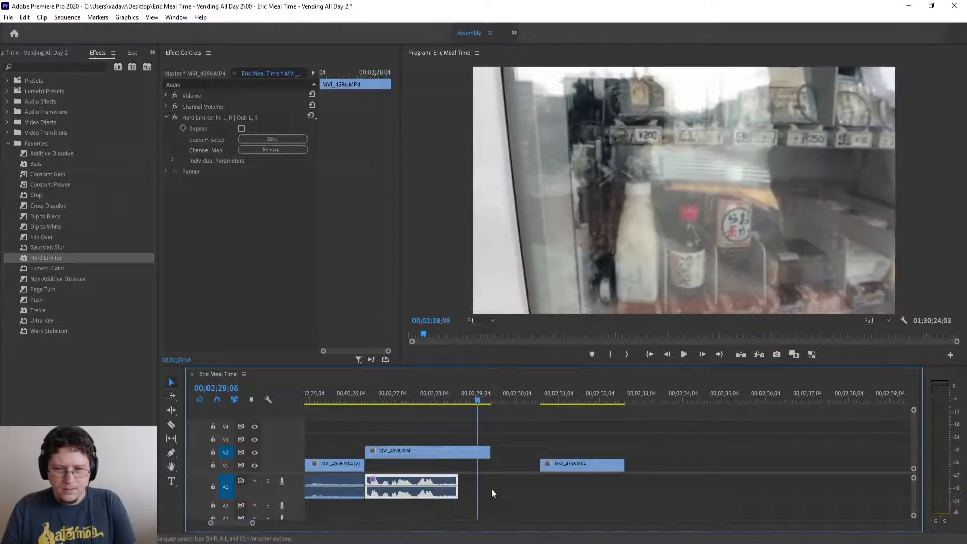
{"action": "key", "text": "="}
{"action": "left_click_drag", "start_coordinate": [450, 481], "coordinate": [446, 481]}
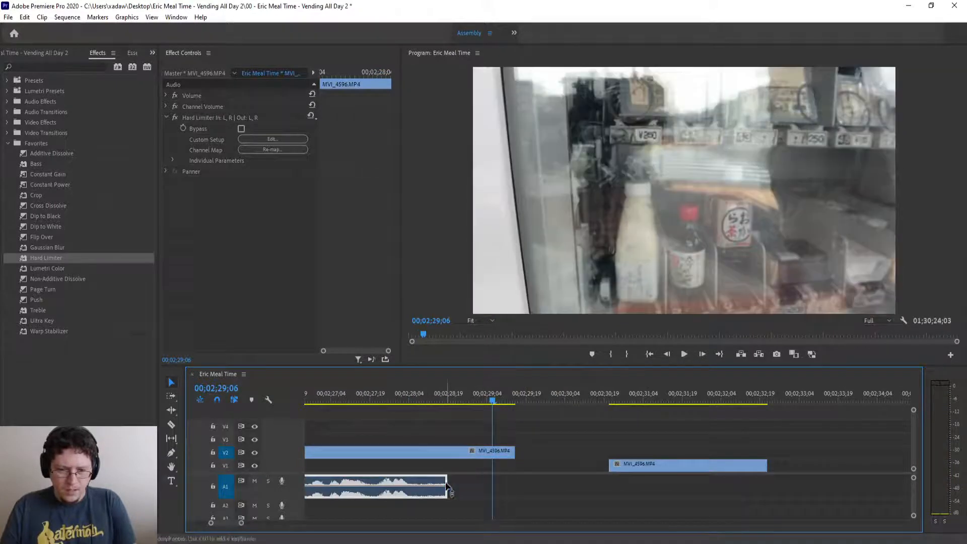
{"action": "left_click", "coordinate": [364, 398]}
{"action": "key", "text": "space"}
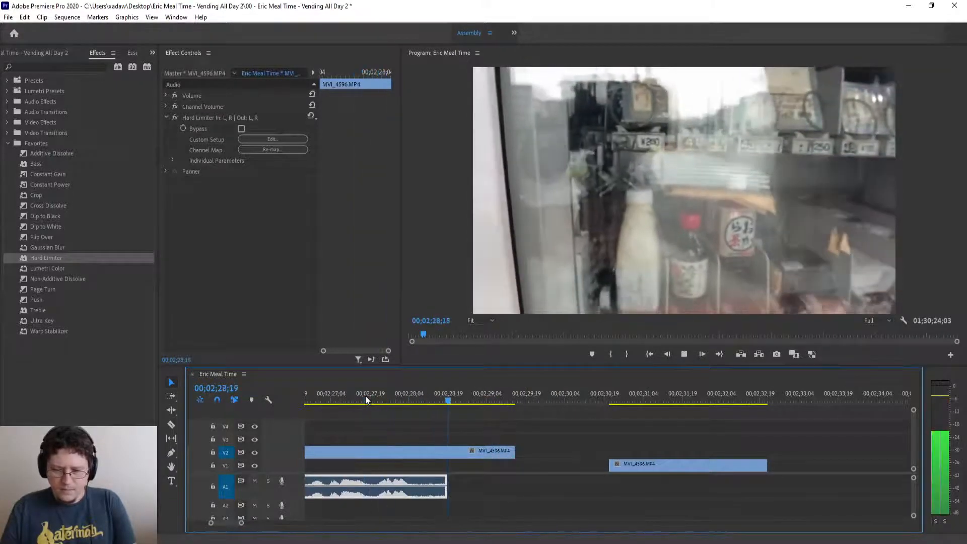
{"action": "key", "text": "space"}
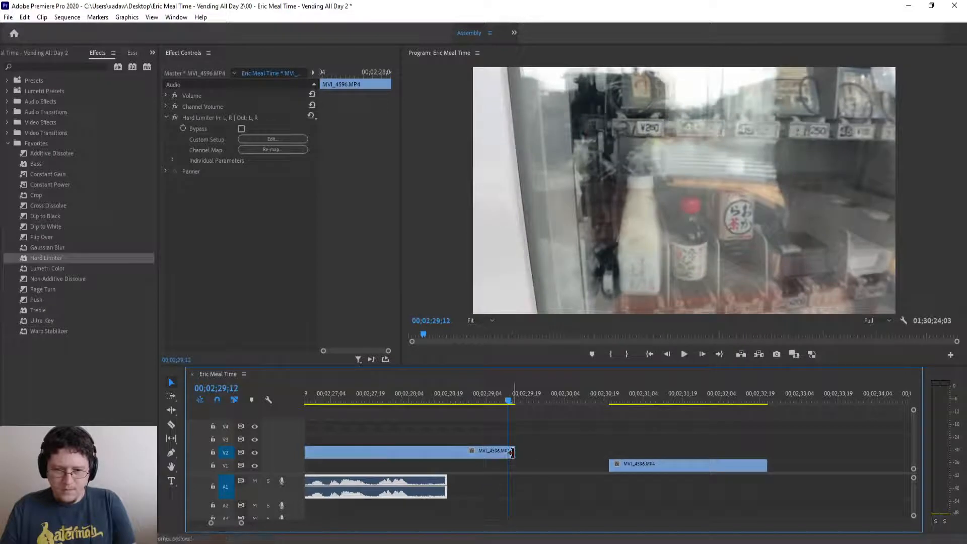
- Trim the V2 clip to the end of the moved audio and place it on V1 above that audio
{"action": "left_click_drag", "start_coordinate": [512, 453], "coordinate": [415, 465]}
{"action": "key", "text": "minus"}
{"action": "key", "text": "minus"}
- Delete the leftover video-only MVI_4596 segment from the gap
{"action": "left_click", "coordinate": [491, 470]}
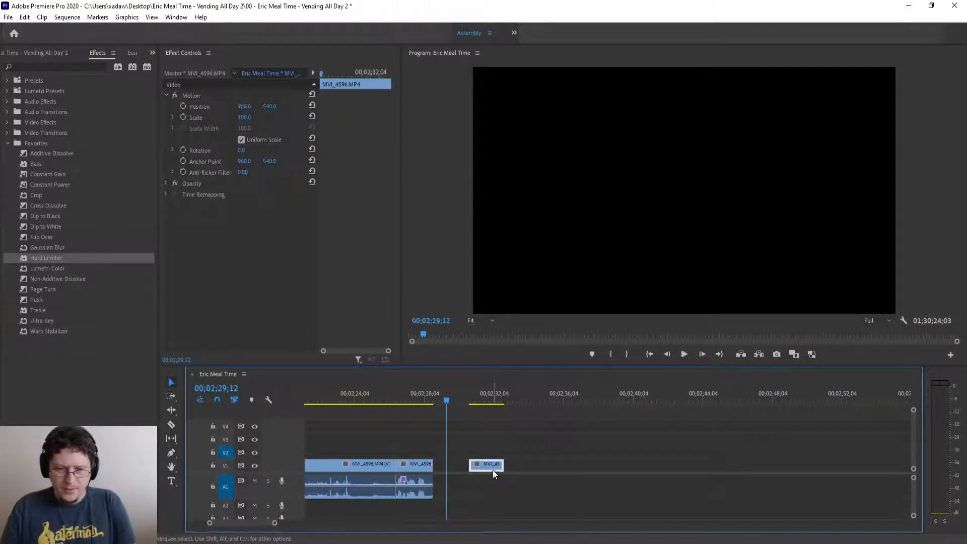
{"action": "key", "text": "Down"}
{"action": "key", "text": "Delete"}
{"action": "key", "text": "minus"}
{"action": "key", "text": "minus"}
{"action": "key", "text": "minus"}
{"action": "key", "text": "minus"}
{"action": "key", "text": "minus"}
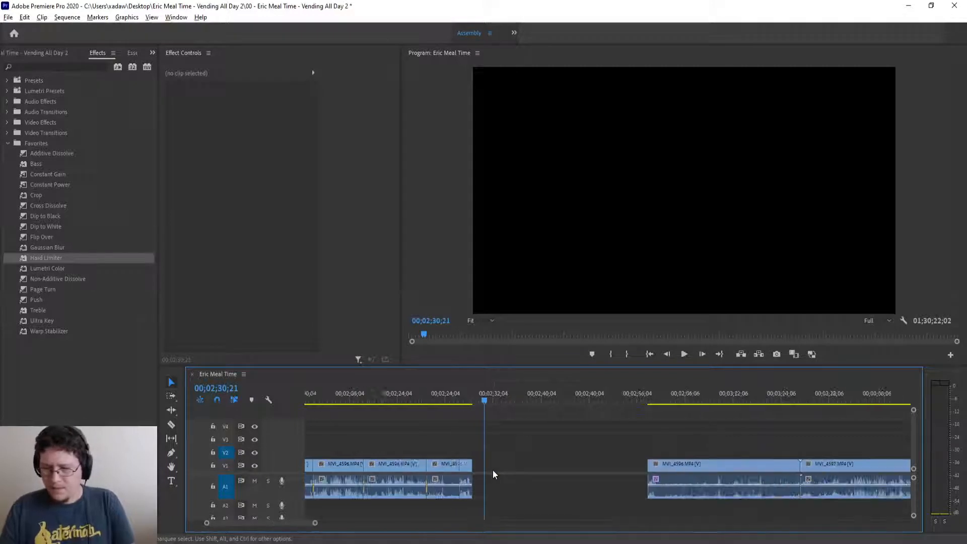
- Skim the remaining MVI_4596 clip after the gap from its start up to 00;03;09;05
{"action": "left_click", "coordinate": [537, 399]}
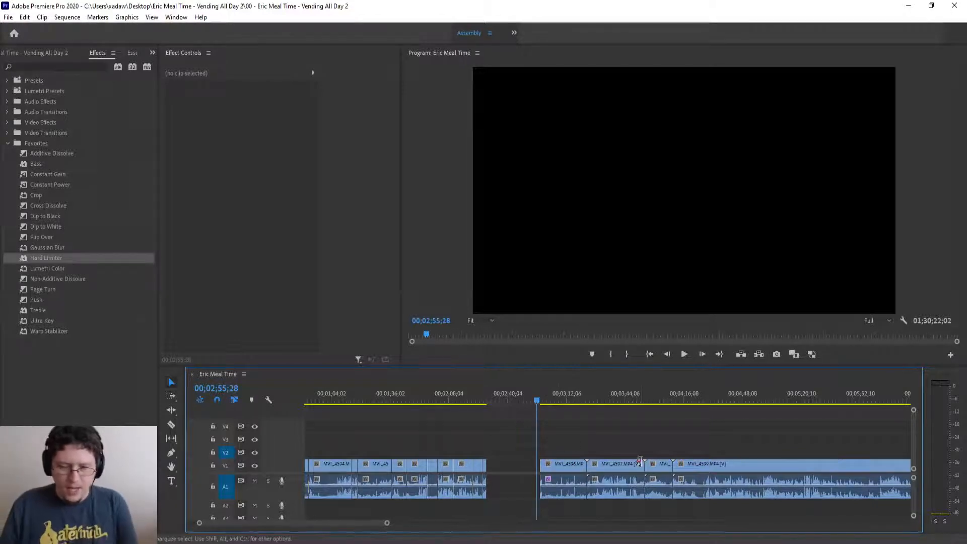
{"action": "left_click_drag", "start_coordinate": [540, 401], "coordinate": [547, 404]}
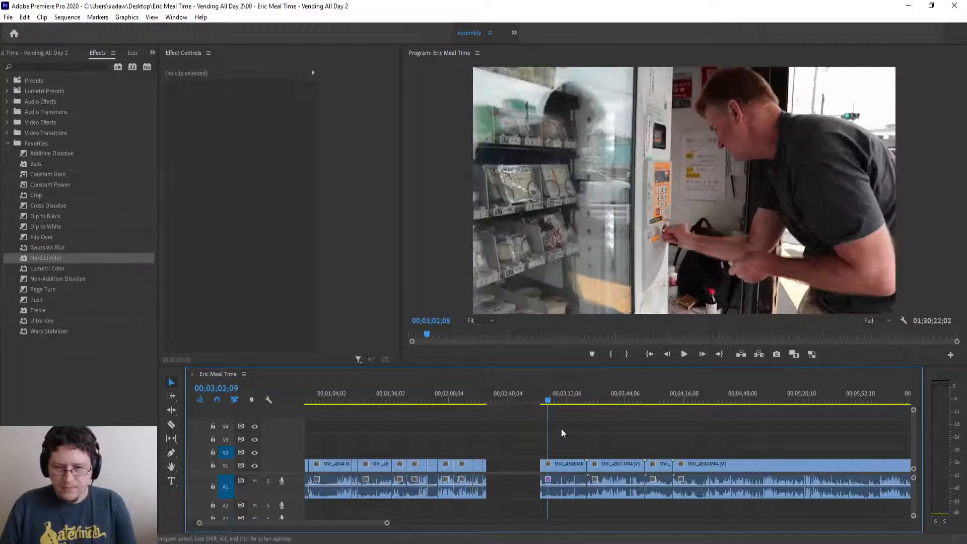
{"action": "key", "text": "="}
{"action": "key", "text": "="}
{"action": "key", "text": "="}
{"action": "key", "text": "-"}
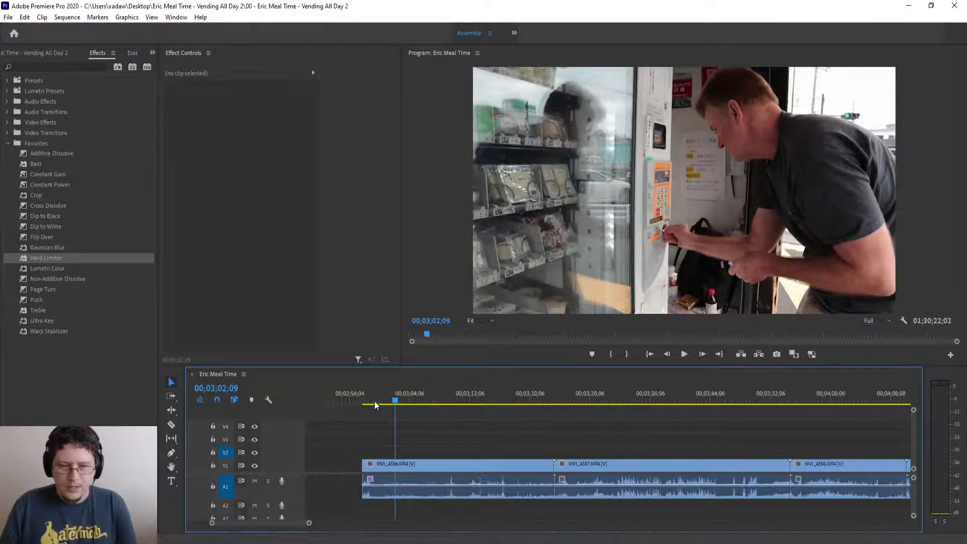
{"action": "left_click_drag", "start_coordinate": [371, 401], "coordinate": [448, 411]}
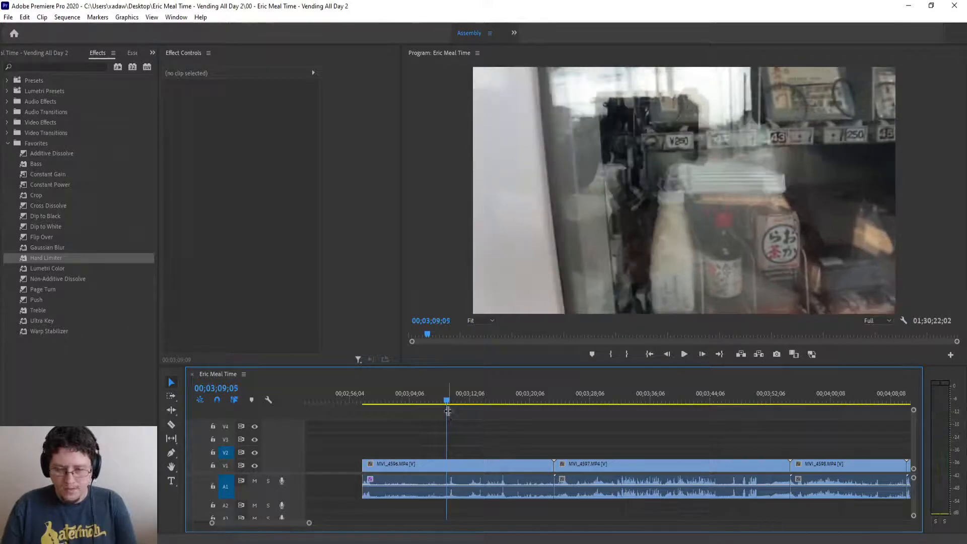
- Split the MVI_4596 clip after the gap at 00;03;08;21
{"action": "key", "text": "Left"}
{"action": "key", "text": "Left"}
{"action": "key", "text": "Left"}
{"action": "key", "text": "Left"}
{"action": "key", "text": "Left"}
{"action": "key", "text": "Left"}
{"action": "key", "text": "Left"}
{"action": "key", "text": "Left"}
{"action": "key", "text": "Left"}
{"action": "key", "text": "Left"}
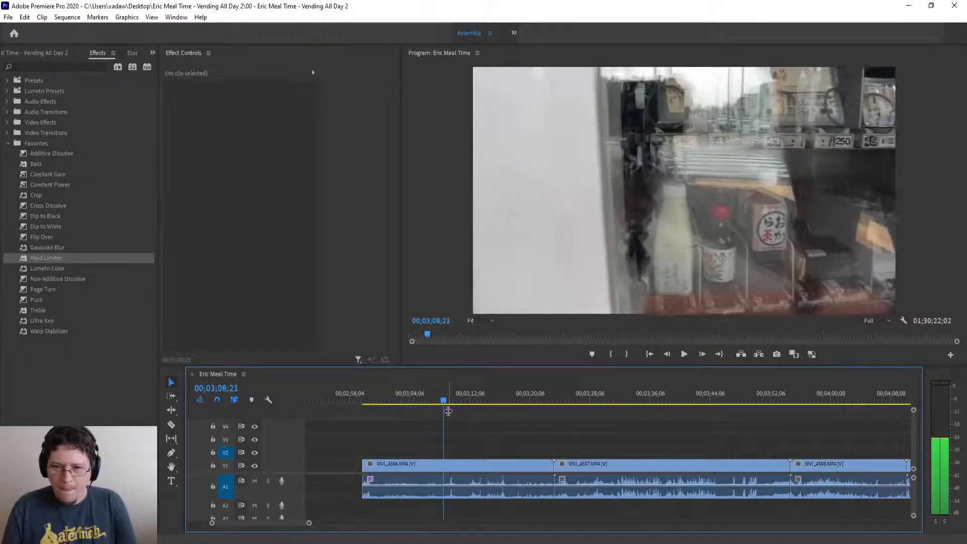
{"action": "key", "text": "Left"}
{"action": "key", "text": "Left"}
{"action": "key", "text": "Left"}
{"action": "key", "text": "Left"}
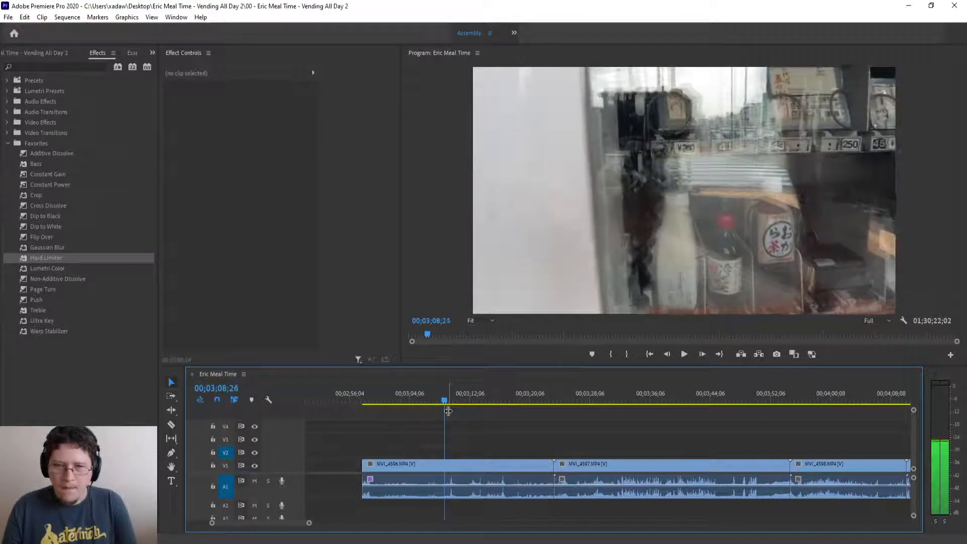
{"action": "key", "text": "Right"}
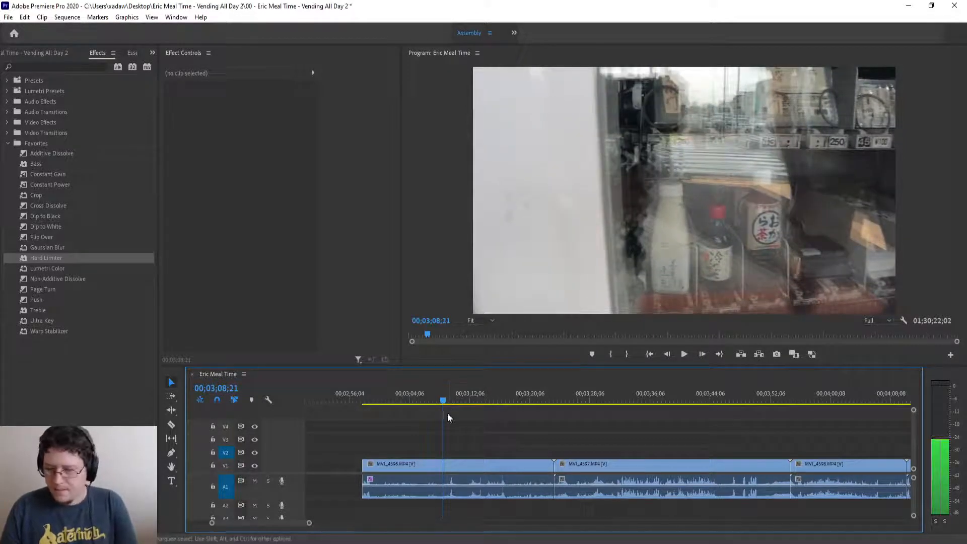
{"action": "key", "text": "ctrl+k"}
- Ripple delete the MVI_4596 portion between the gap and the new cut
{"action": "key", "text": "minus"}
{"action": "key", "text": "minus"}
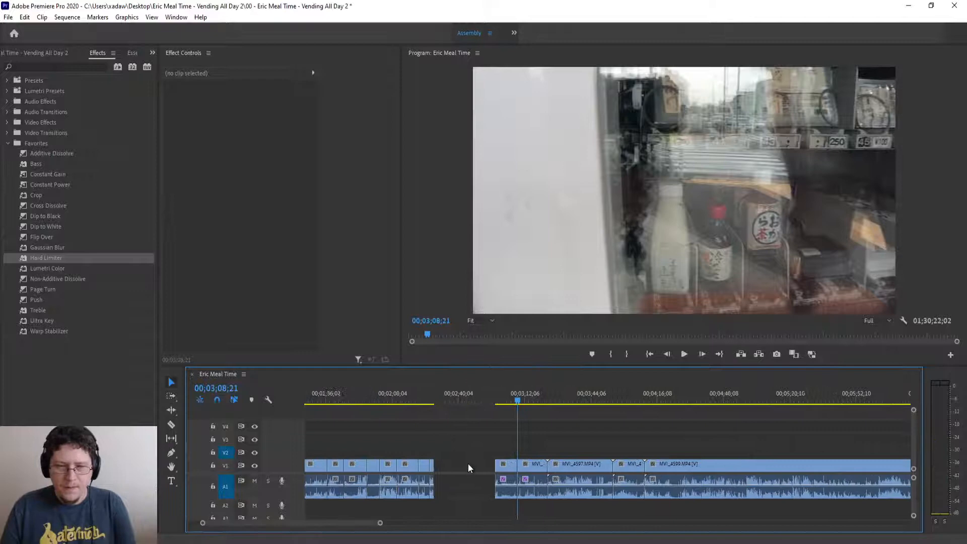
{"action": "left_click", "coordinate": [512, 466]}
{"action": "key", "text": "shift+Delete"}
- Move the remaining MVI_4596 clip across the gap so it directly follows the assembled footage
{"action": "key", "text": "equal"}
{"action": "key", "text": "equal"}
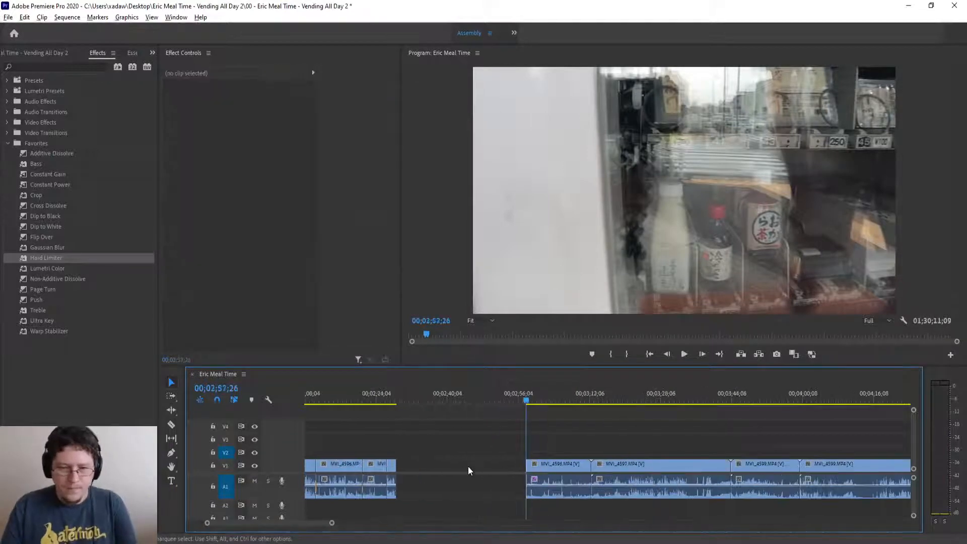
{"action": "left_click_drag", "start_coordinate": [681, 464], "coordinate": [470, 473]}
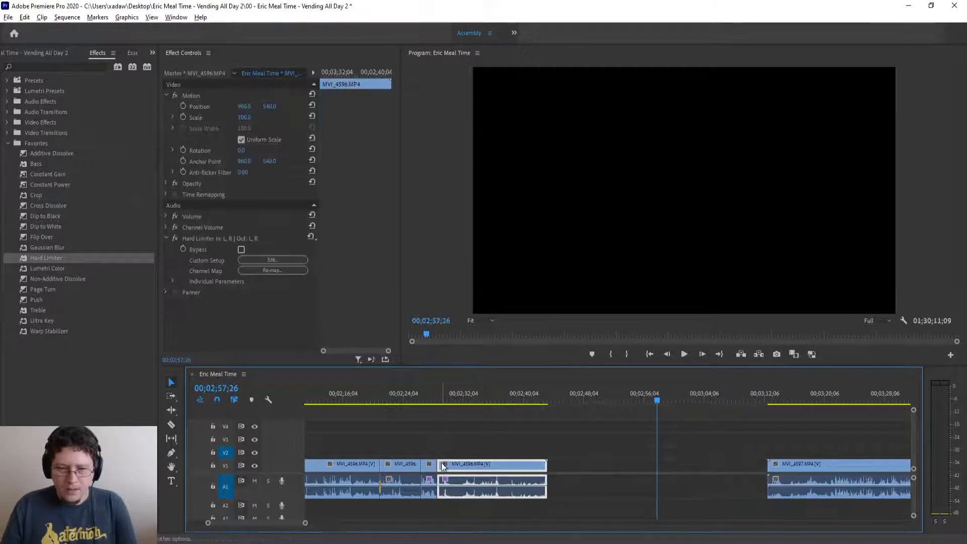
- Add Constant Power crossfades to the audio cuts at both ends of the short MVI_4596 dialogue segment and play them back
{"action": "scroll", "coordinate": [470, 472], "scroll_direction": "up", "scroll_amount": 5}
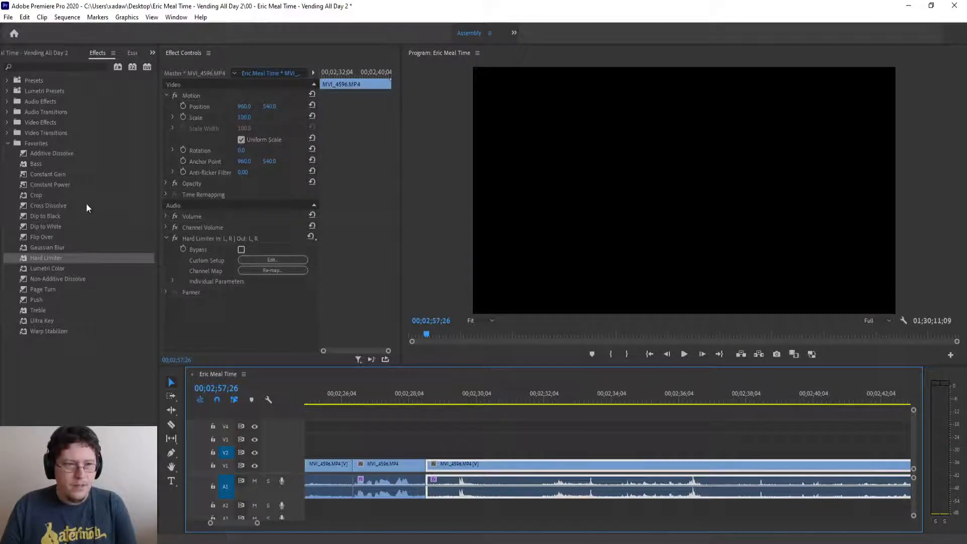
{"action": "left_click", "coordinate": [54, 184]}
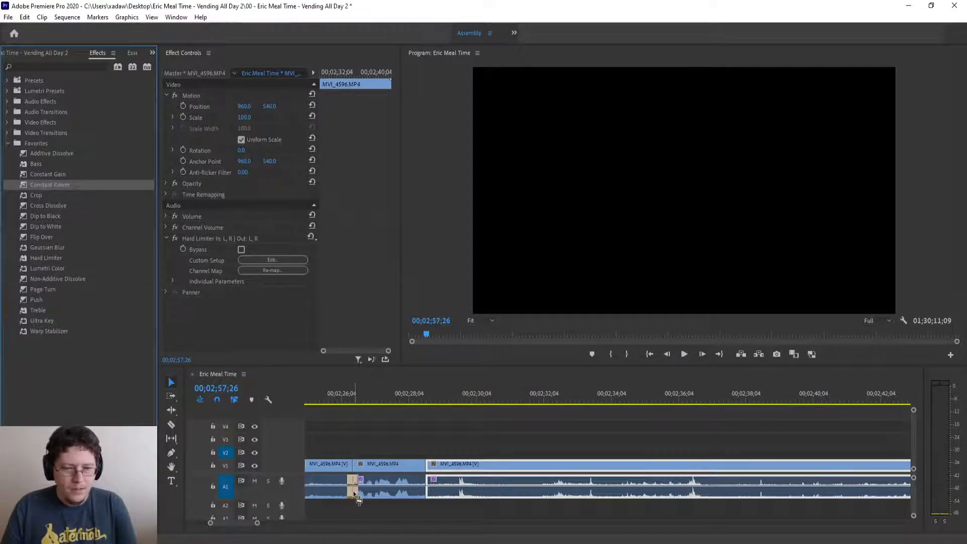
{"action": "left_click_drag", "start_coordinate": [359, 500], "coordinate": [358, 499]}
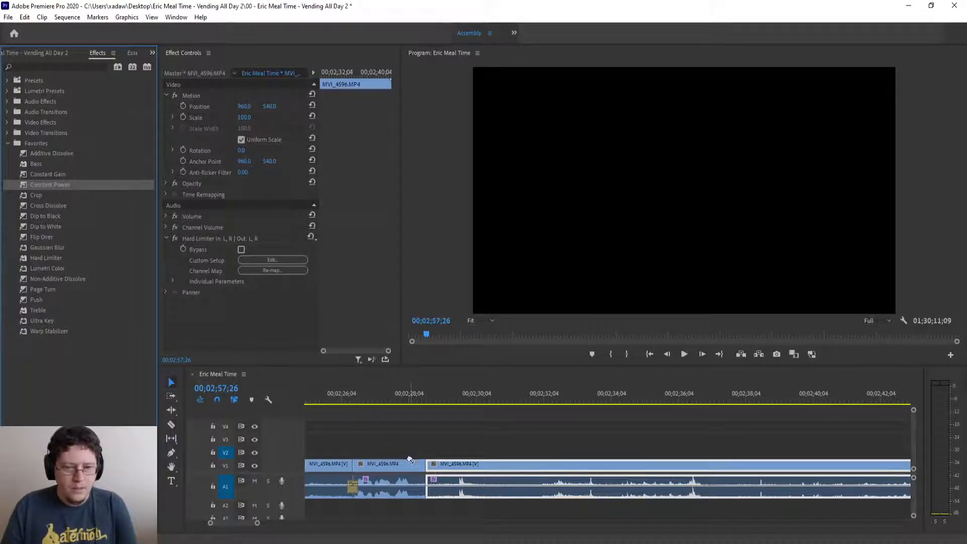
{"action": "left_click_drag", "start_coordinate": [431, 491], "coordinate": [429, 490]}
{"action": "left_click", "coordinate": [322, 392]}
{"action": "key", "text": "space"}
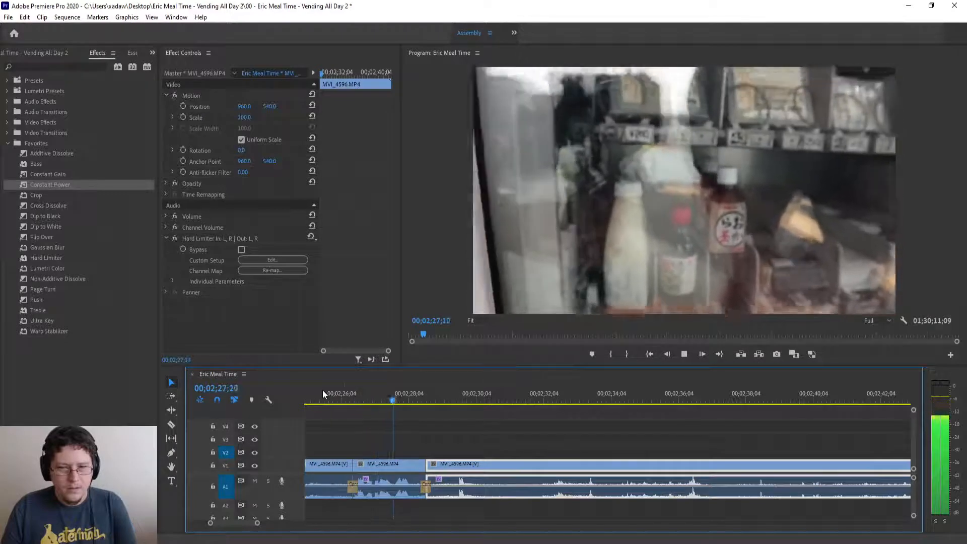
{"action": "key", "text": "space"}
- Ripple trim the end of the MVI_4596 clip before the short dialogue segment to 00;02;25;00 and play back the edit
{"action": "scroll", "coordinate": [347, 443], "scroll_direction": "up", "scroll_amount": 3}
{"action": "left_click", "coordinate": [171, 410]}
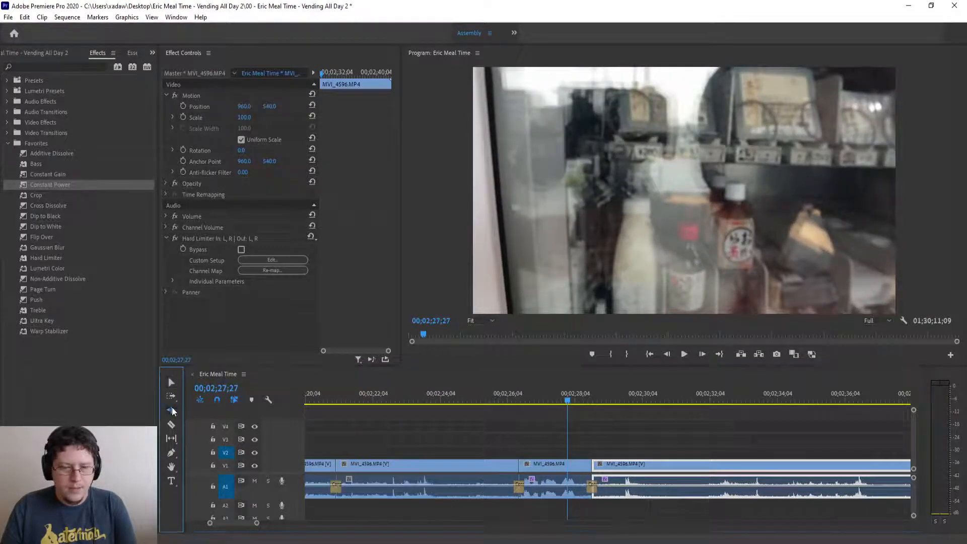
{"action": "left_click_drag", "start_coordinate": [376, 400], "coordinate": [481, 407]}
{"action": "key", "text": "Left"}
{"action": "key", "text": "Left"}
{"action": "key", "text": "Left"}
{"action": "key", "text": "Left"}
{"action": "key", "text": "Left"}
{"action": "key", "text": "Left"}
{"action": "key", "text": "Left"}
{"action": "key", "text": "Left"}
{"action": "key", "text": "Left"}
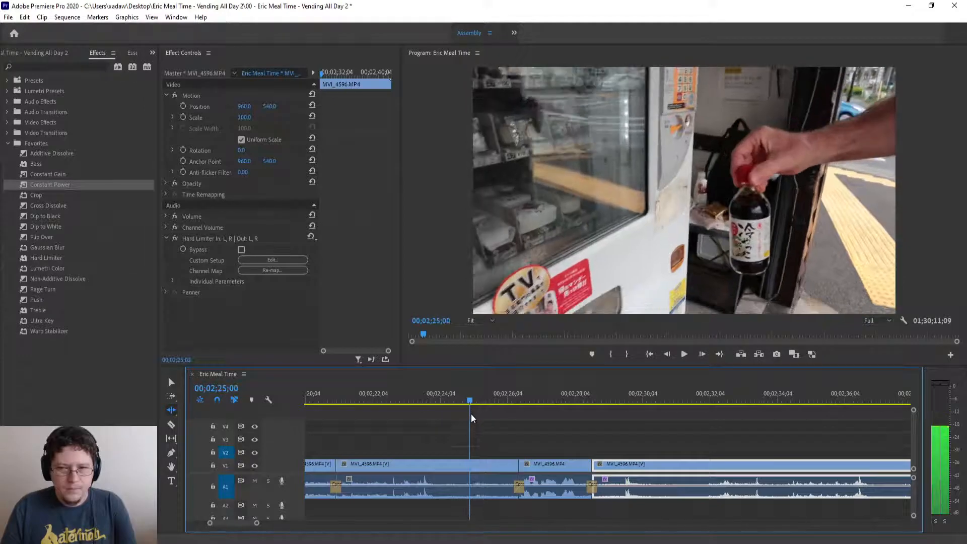
{"action": "left_click_drag", "start_coordinate": [516, 461], "coordinate": [469, 463]}
{"action": "left_click", "coordinate": [381, 400]}
{"action": "key", "text": "space"}
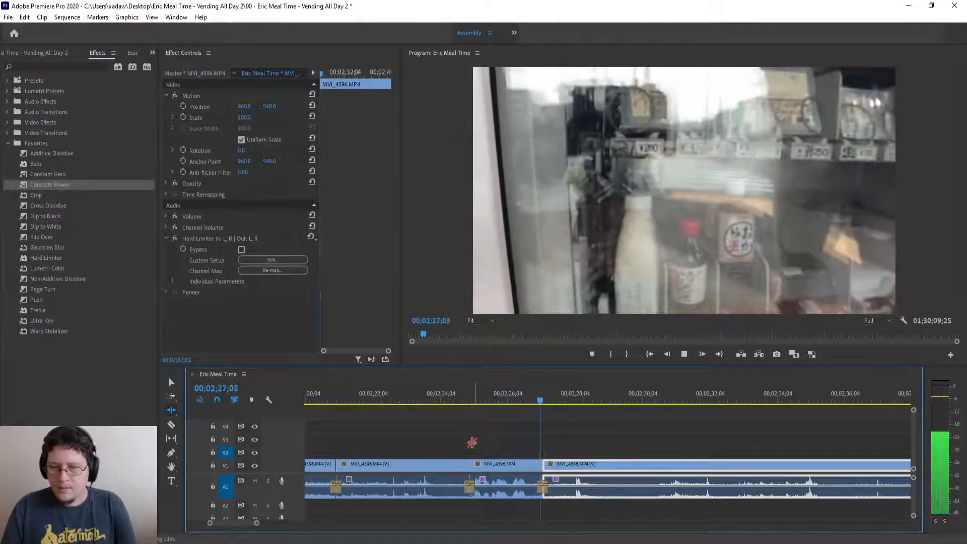
- Split the last MVI_4596 clip before the gap at 00;02;28;24 and review its footage up to 00;02;36;11
{"action": "scroll", "coordinate": [474, 448], "scroll_direction": "down", "scroll_amount": 2}
{"action": "scroll", "coordinate": [475, 447], "scroll_direction": "down", "scroll_amount": 2}
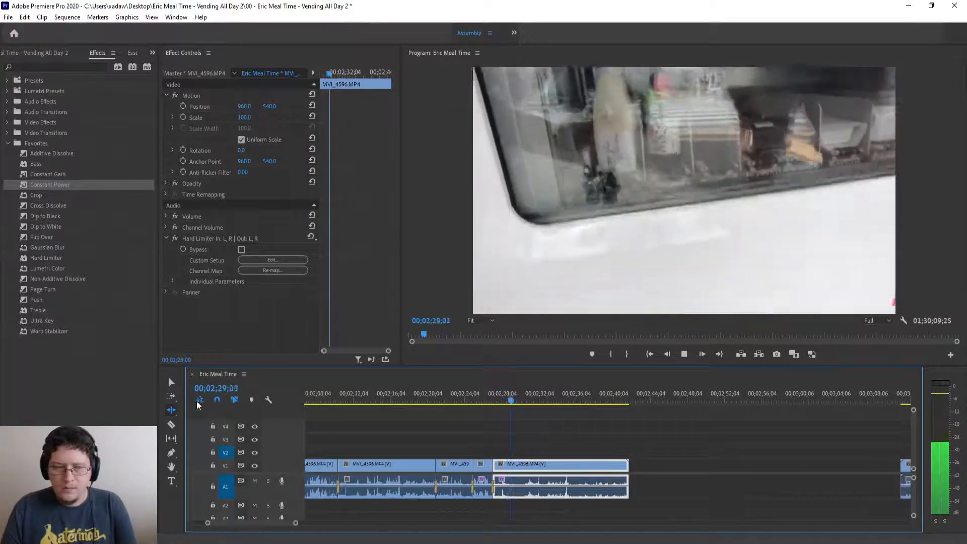
{"action": "left_click", "coordinate": [172, 381]}
{"action": "key", "text": "space"}
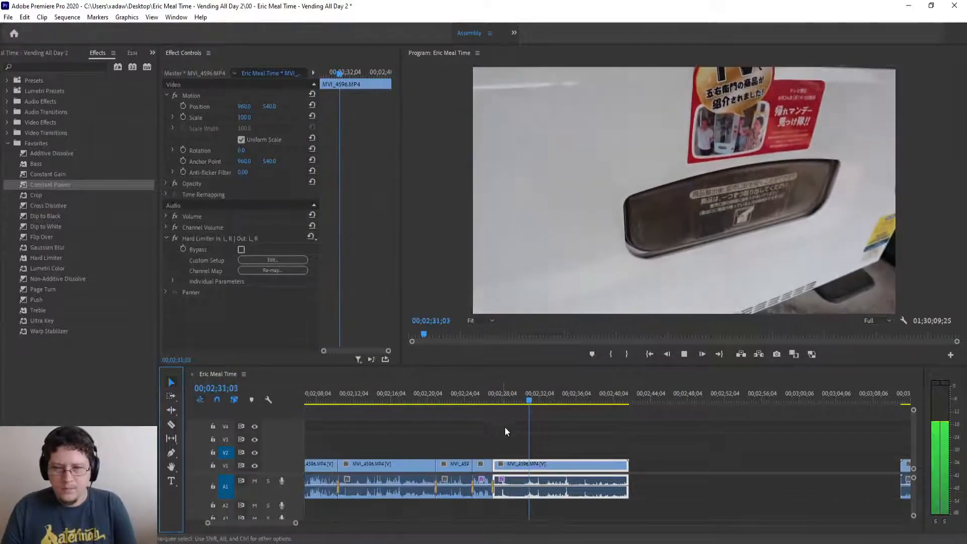
{"action": "scroll", "coordinate": [526, 440], "scroll_direction": "up", "scroll_amount": 3}
{"action": "left_click_drag", "start_coordinate": [397, 400], "coordinate": [713, 431]}
{"action": "key", "text": "ctrl+k"}
- Try removing the whole MVI_4596 section after the 00;02;28;24 cut and restore it
{"action": "left_click", "coordinate": [727, 461]}
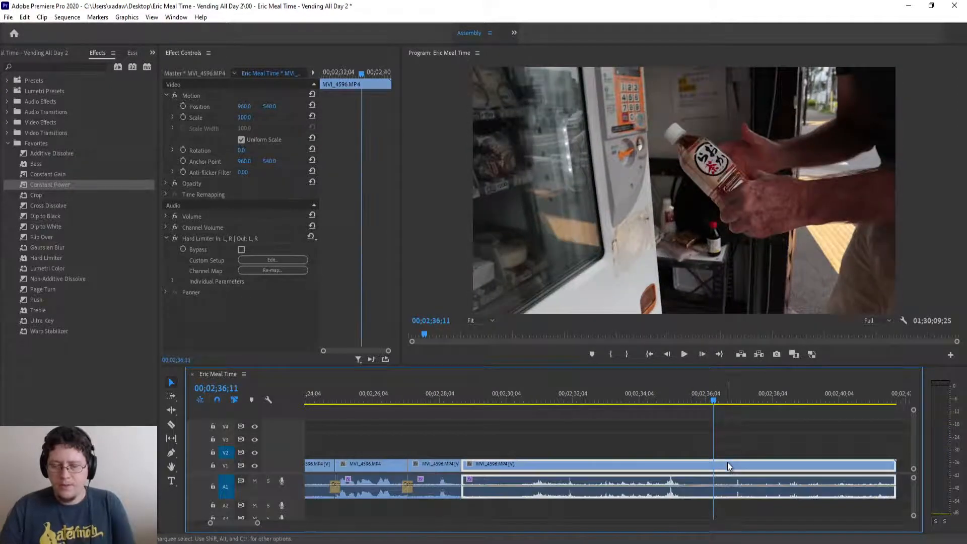
{"action": "key", "text": "Delete"}
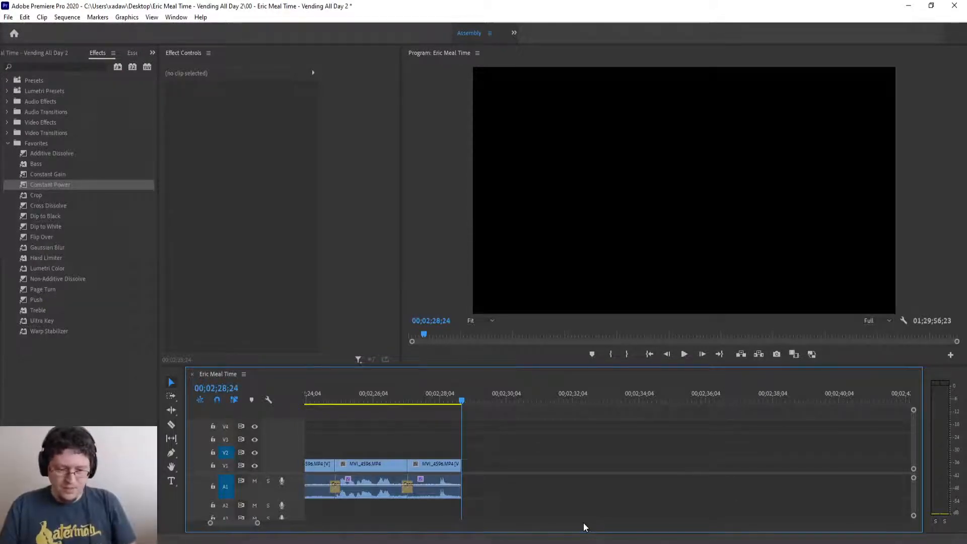
{"action": "key", "text": "ctrl+v"}
- Split the last MVI_4596 segment at 00;02;31;07 and ripple delete the part from 00;02;28;24 to that cut
{"action": "left_click", "coordinate": [532, 403]}
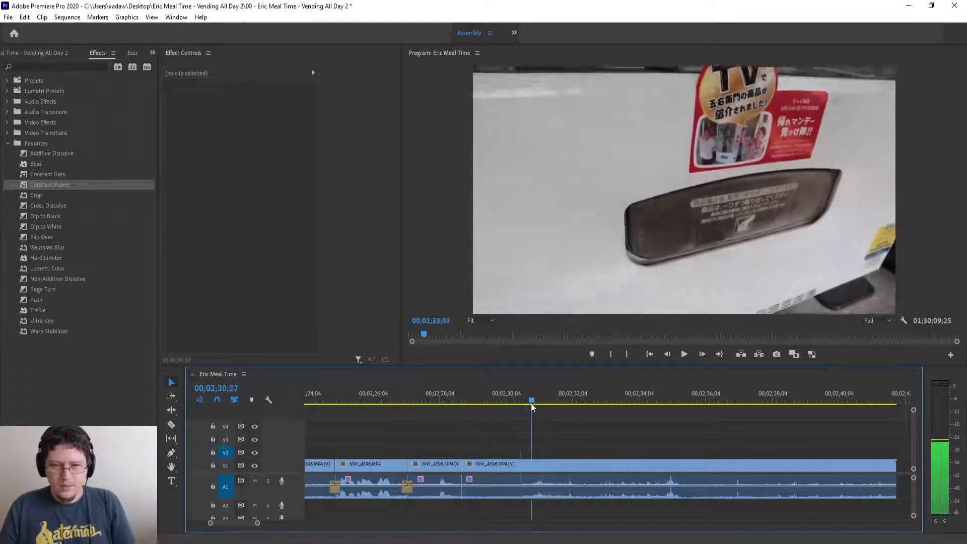
{"action": "mouse_move", "coordinate": [532, 407]}
{"action": "left_mouse_down"}
{"action": "mouse_move", "coordinate": [555, 404]}
{"action": "mouse_move", "coordinate": [545, 418]}
{"action": "left_mouse_up"}
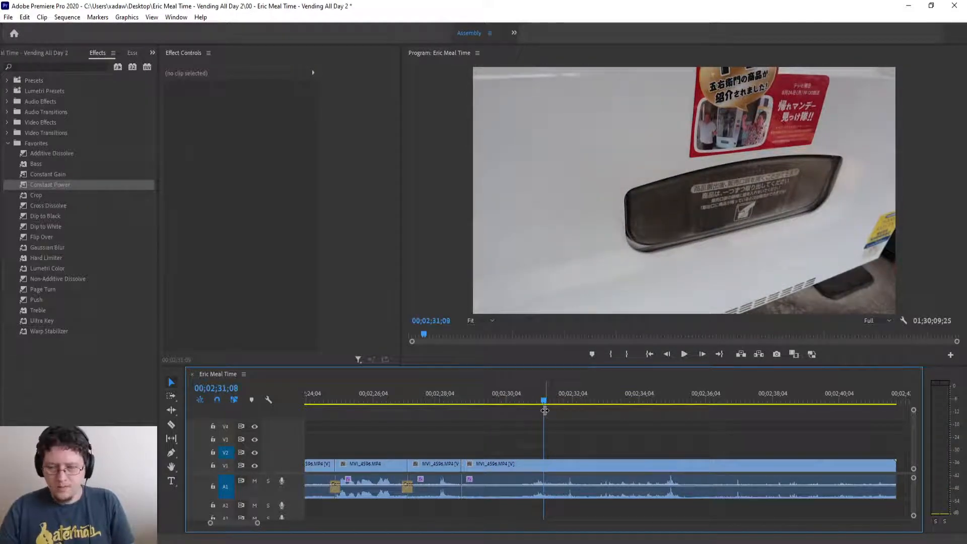
{"action": "left_click_drag", "start_coordinate": [544, 410], "coordinate": [542, 410]}
{"action": "key", "text": "ctrl+k"}
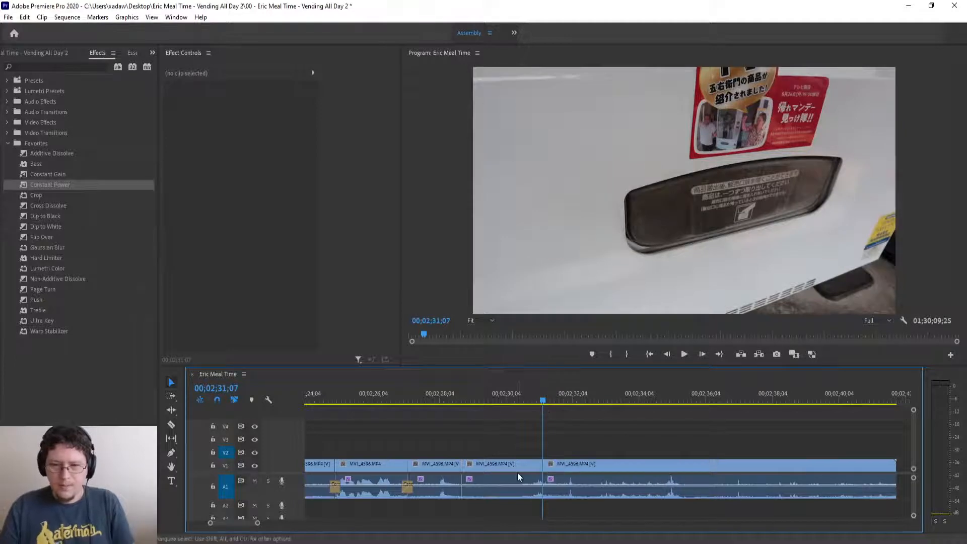
{"action": "left_click", "coordinate": [518, 496]}
{"action": "key", "text": "q"}
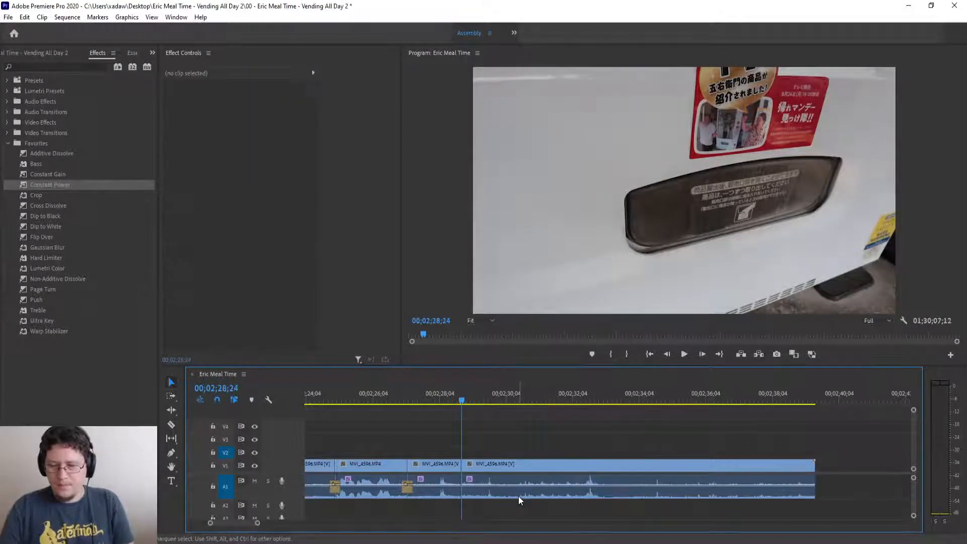
- Add a Constant Power crossfade to the audio cut at 00;02;28;24 and check it by playback
{"action": "left_click", "coordinate": [431, 399]}
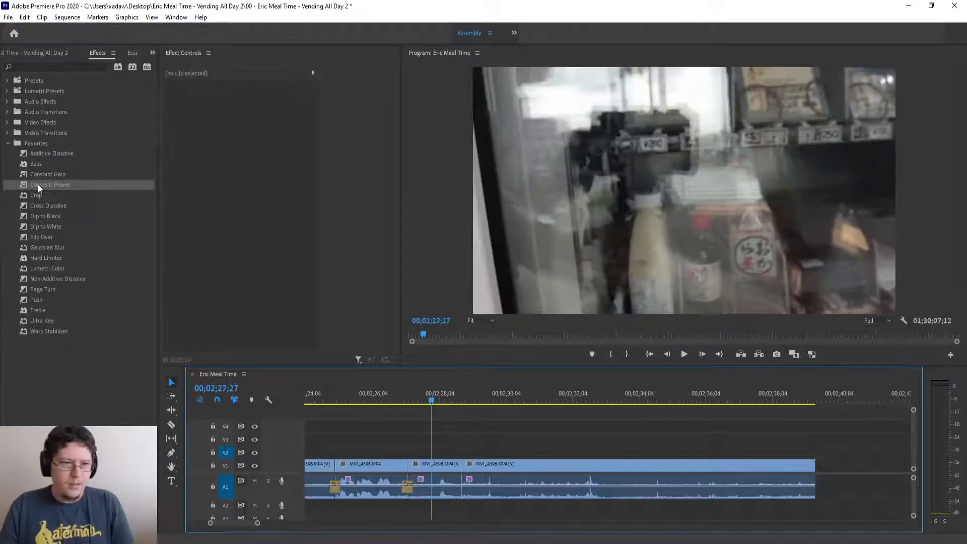
{"action": "left_click_drag", "start_coordinate": [38, 188], "coordinate": [348, 362]}
{"action": "left_click_drag", "start_coordinate": [448, 483], "coordinate": [449, 484]}
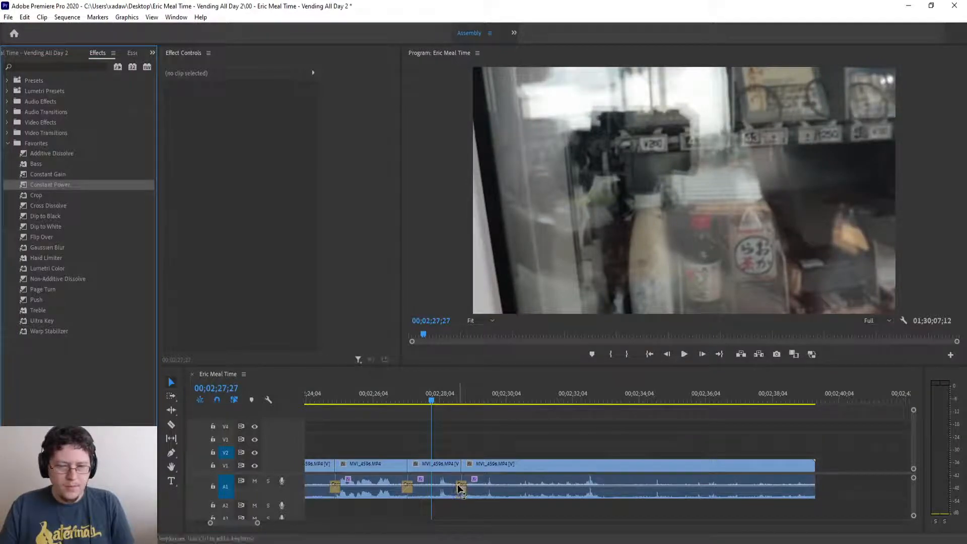
{"action": "key", "text": "space"}
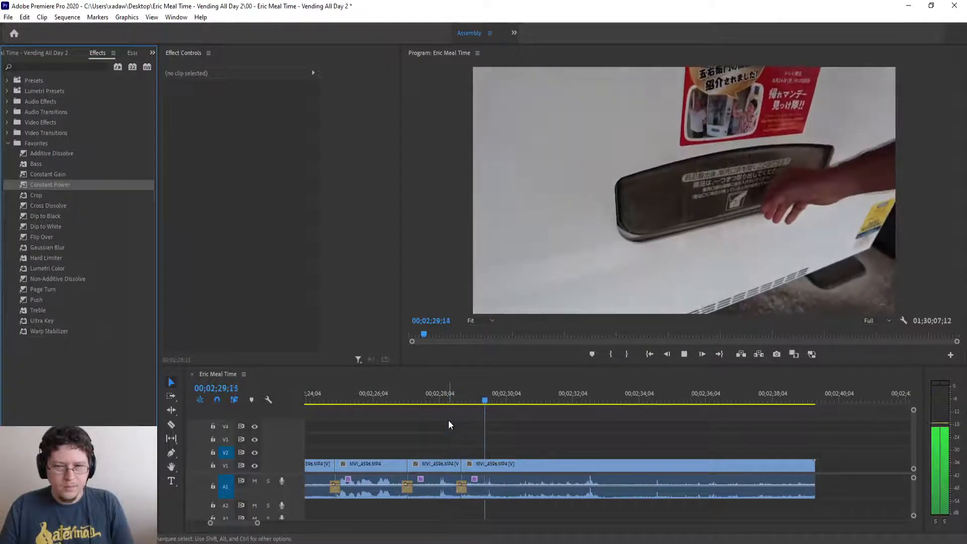
{"action": "key", "text": "space"}
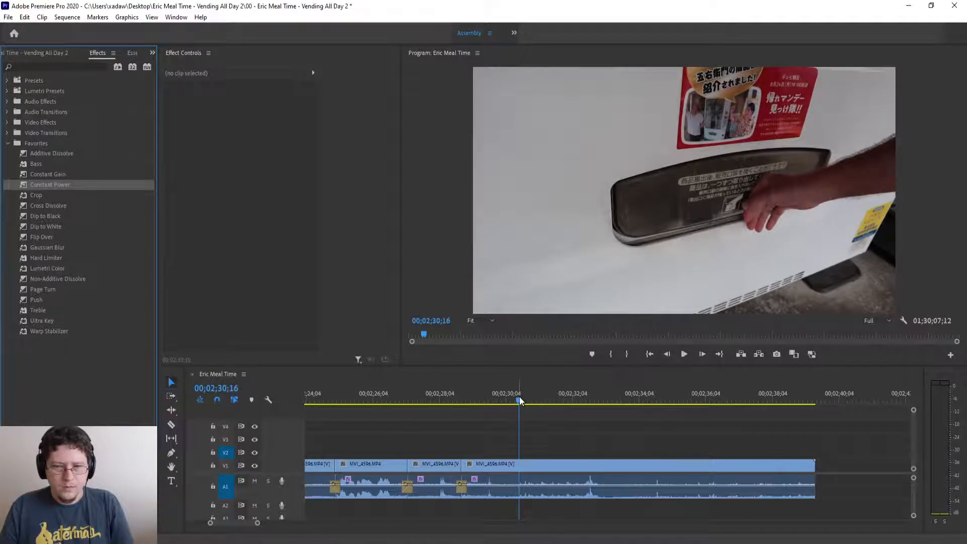
- Ripple trim the start of the last MVI_4596 segment to the frame at 00;02;30;16 and play back across the cut
{"action": "mouse_move", "coordinate": [519, 397]}
{"action": "left_mouse_down"}
{"action": "mouse_move", "coordinate": [527, 400]}
{"action": "mouse_move", "coordinate": [520, 409]}
{"action": "left_mouse_up"}
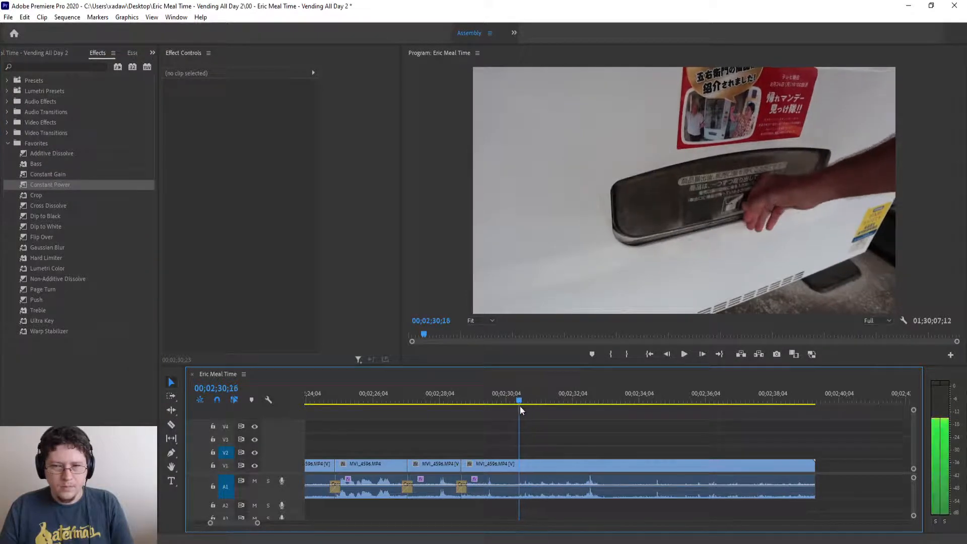
{"action": "left_click", "coordinate": [171, 410]}
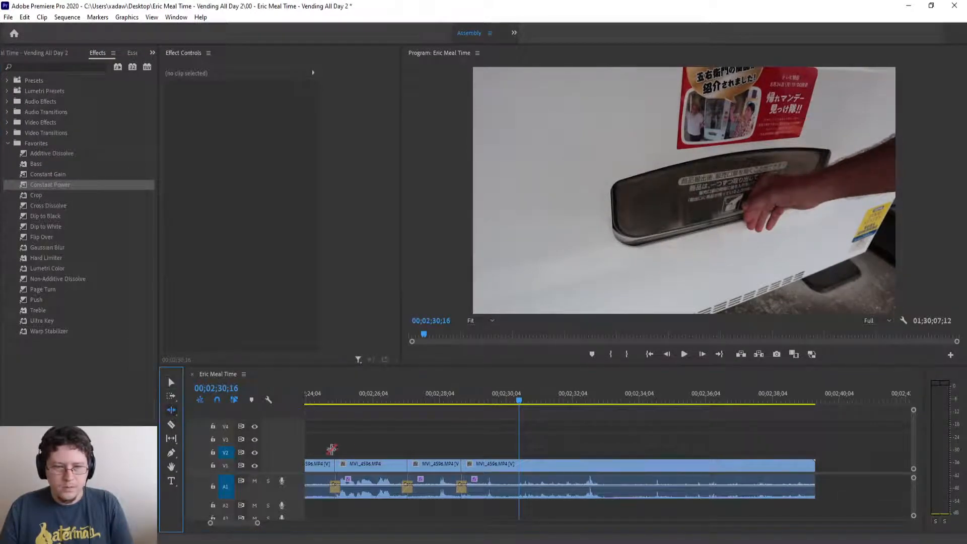
{"action": "left_click_drag", "start_coordinate": [464, 465], "coordinate": [521, 469]}
{"action": "left_click", "coordinate": [171, 381]}
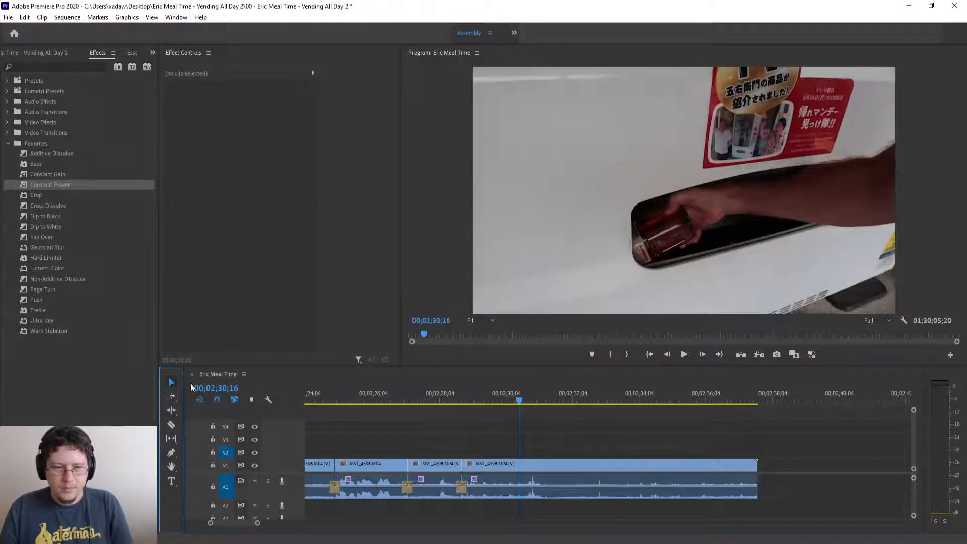
{"action": "left_click", "coordinate": [439, 398]}
{"action": "key", "text": "space"}
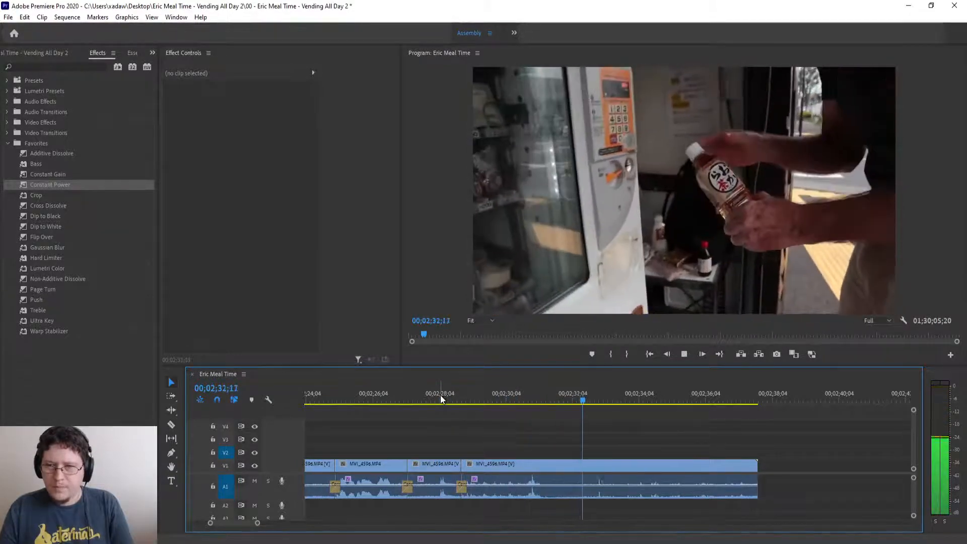
- Split the last MVI_4596 segment at 00;02;32;06, where the bottle is held in front of the machine
{"action": "key", "text": "space"}
{"action": "key", "text": "Left"}
{"action": "key", "text": "Left"}
{"action": "key", "text": "Left"}
{"action": "key", "text": "Left"}
{"action": "key", "text": "Left"}
{"action": "key", "text": "Left"}
{"action": "key", "text": "Left"}
{"action": "key", "text": "Left"}
{"action": "key", "text": "Left"}
{"action": "key", "text": "Left"}
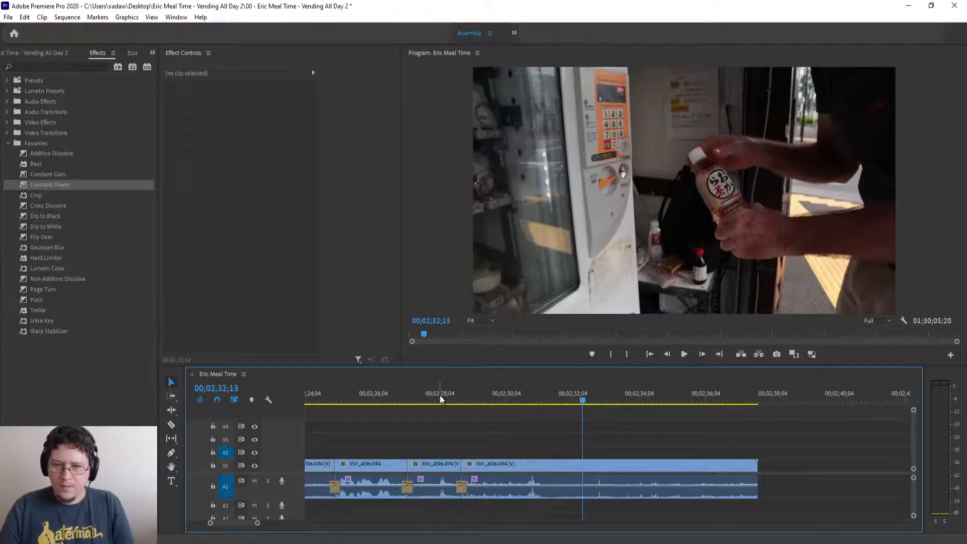
{"action": "key", "text": "Left"}
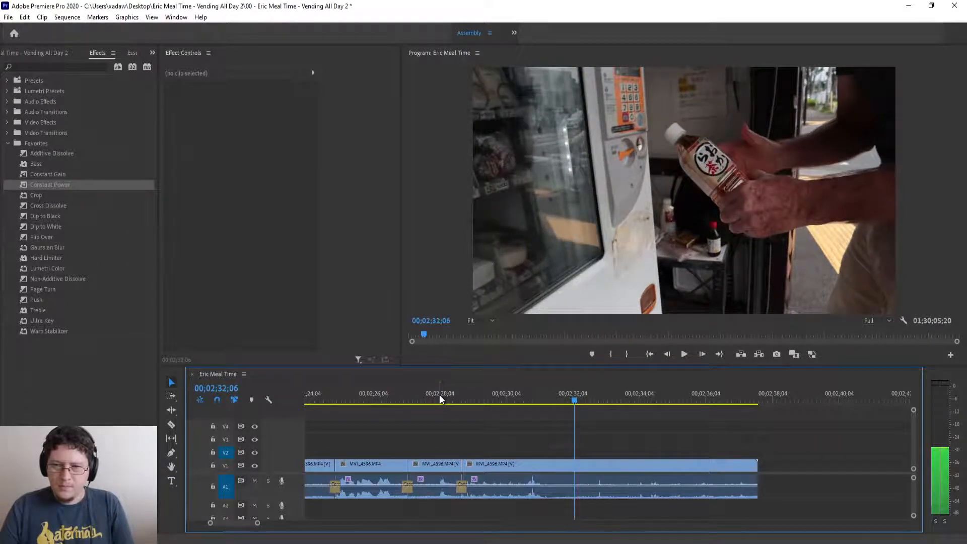
{"action": "key", "text": "ctrl+k"}
- Ripple delete the MVI_4596 remainder after the 00;02;32;06 cut
{"action": "left_click", "coordinate": [611, 464]}
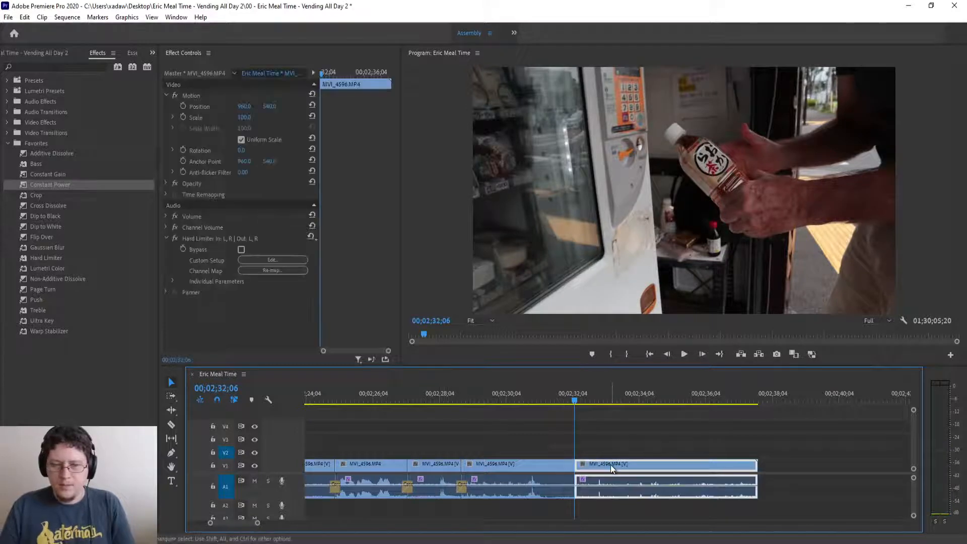
{"action": "key", "text": "shift+e"}
{"action": "key", "text": "Delete"}
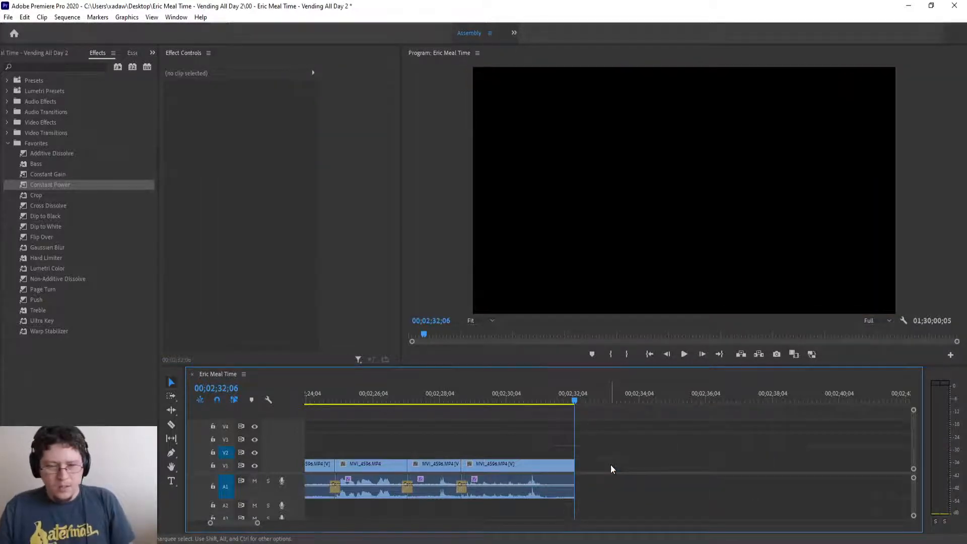
{"action": "scroll", "coordinate": [609, 466], "scroll_direction": "down", "scroll_amount": 10}
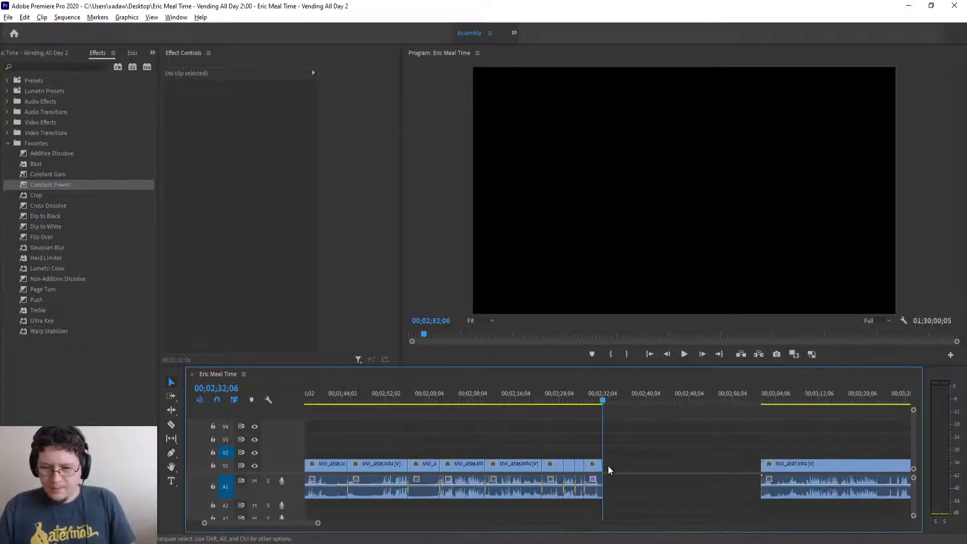
{"action": "scroll", "coordinate": [608, 466], "scroll_direction": "down", "scroll_amount": 3}
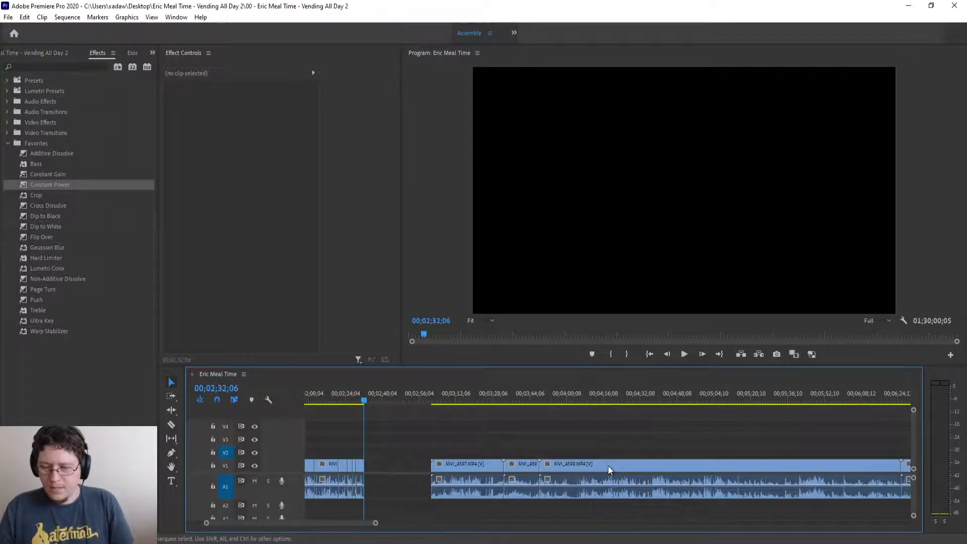
- Move the end-slate clips and their accompanying graphics and audio back to directly after the last clip, C0134
{"action": "scroll", "coordinate": [608, 467], "scroll_direction": "down", "scroll_amount": 3}
{"action": "scroll", "coordinate": [609, 466], "scroll_direction": "down", "scroll_amount": 5}
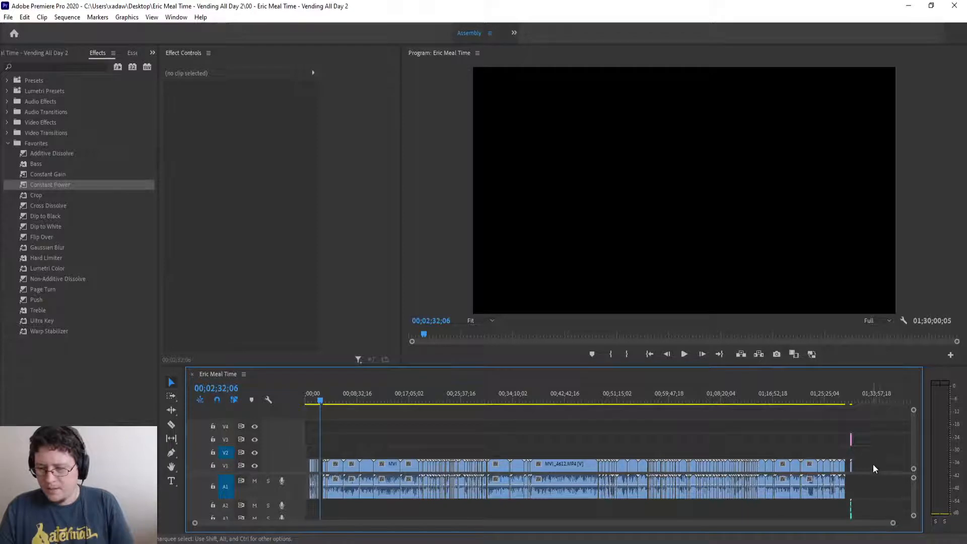
{"action": "scroll", "coordinate": [872, 464], "scroll_direction": "up", "scroll_amount": 6}
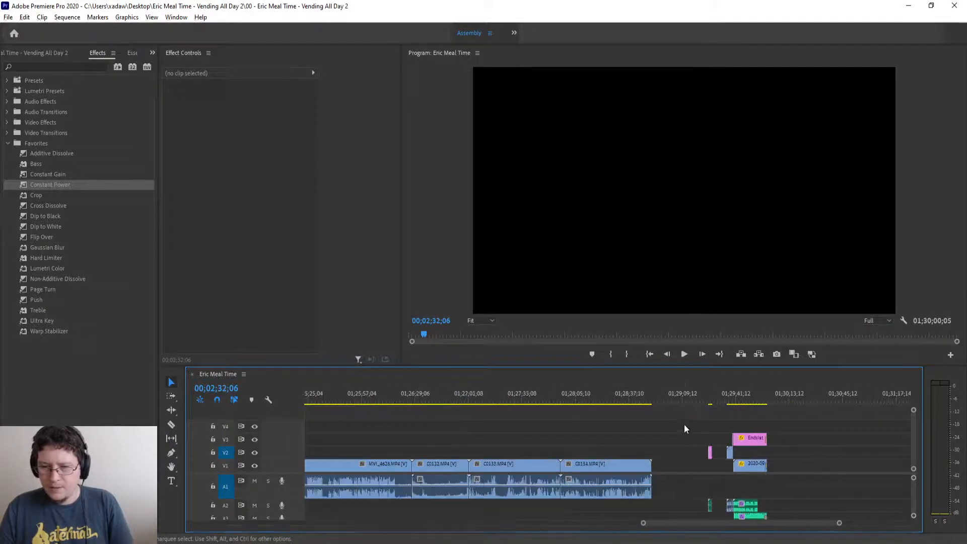
{"action": "left_click_drag", "start_coordinate": [723, 430], "coordinate": [803, 522]}
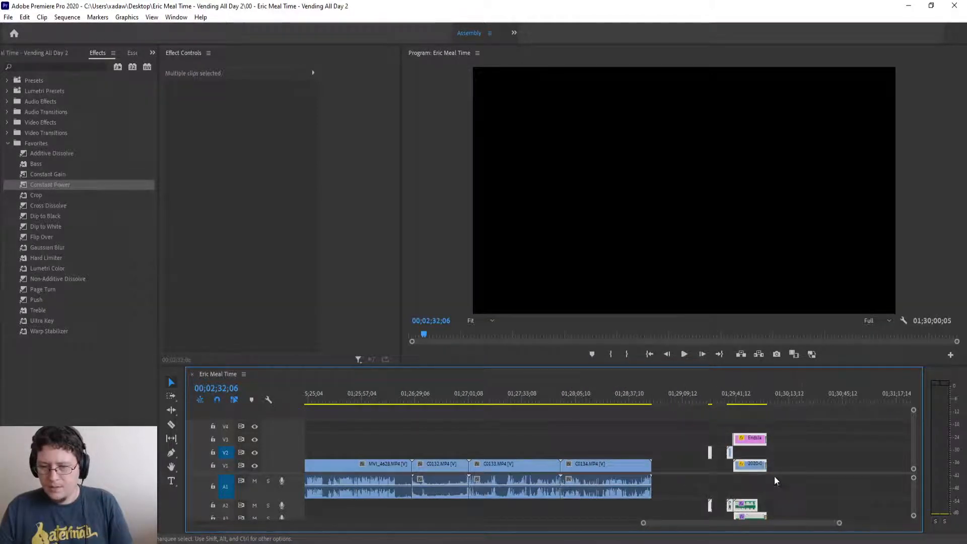
{"action": "left_click_drag", "start_coordinate": [758, 468], "coordinate": [707, 474]}
{"action": "left_click", "coordinate": [669, 428]}
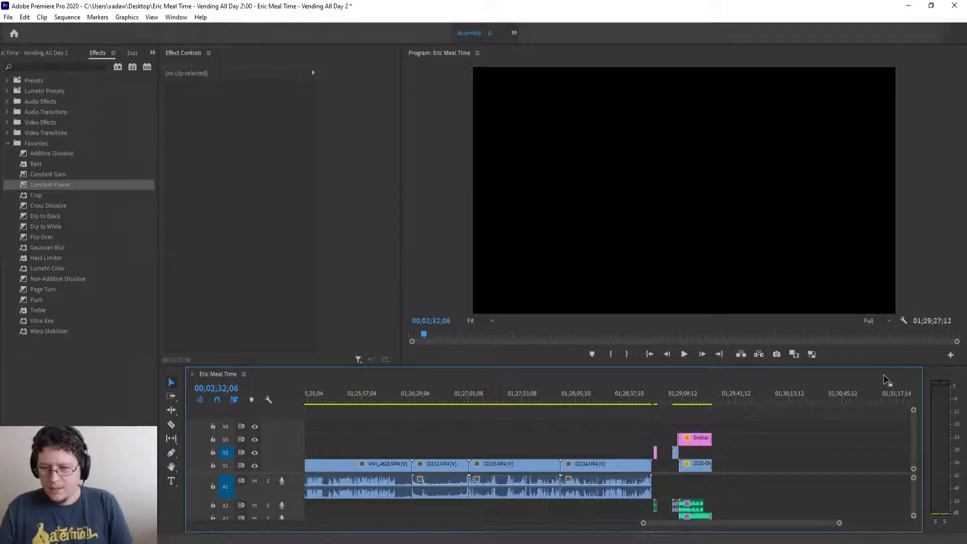
- Enlarge the Program monitor by reducing the timeline's height, and save the project
{"action": "mouse_move", "coordinate": [886, 366]}
{"action": "left_mouse_down"}
{"action": "mouse_move", "coordinate": [885, 326]}
{"action": "mouse_move", "coordinate": [886, 382]}
{"action": "left_mouse_up"}
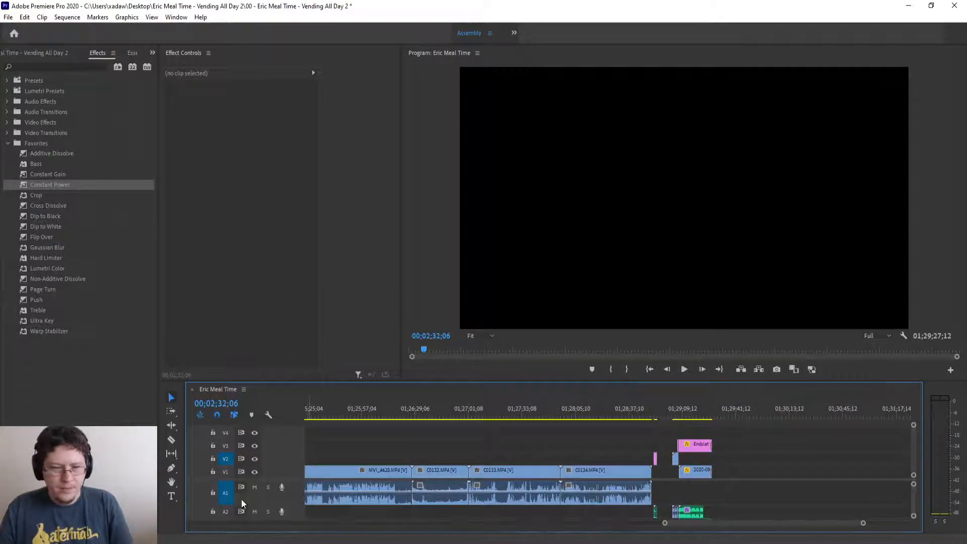
{"action": "left_click_drag", "start_coordinate": [296, 479], "coordinate": [300, 474]}
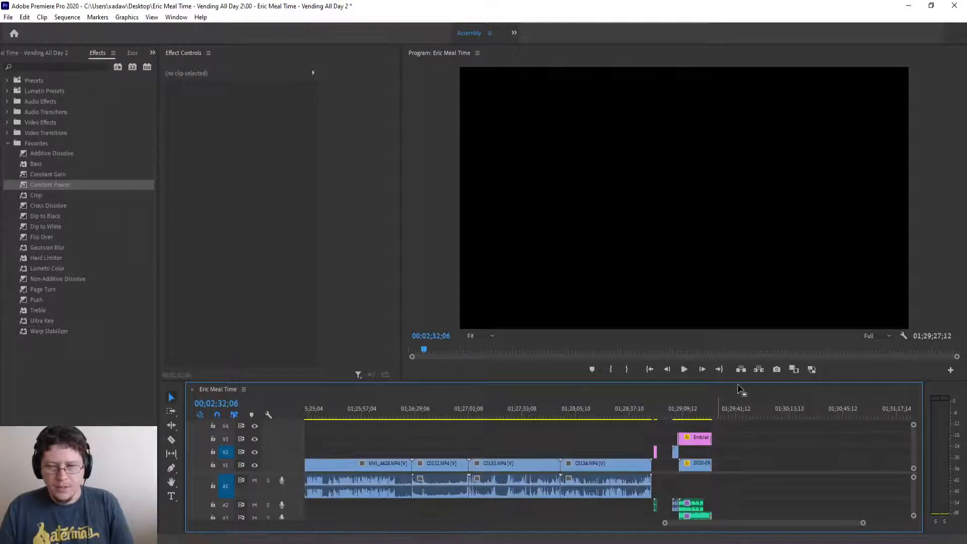
{"action": "left_click_drag", "start_coordinate": [740, 382], "coordinate": [741, 394]}
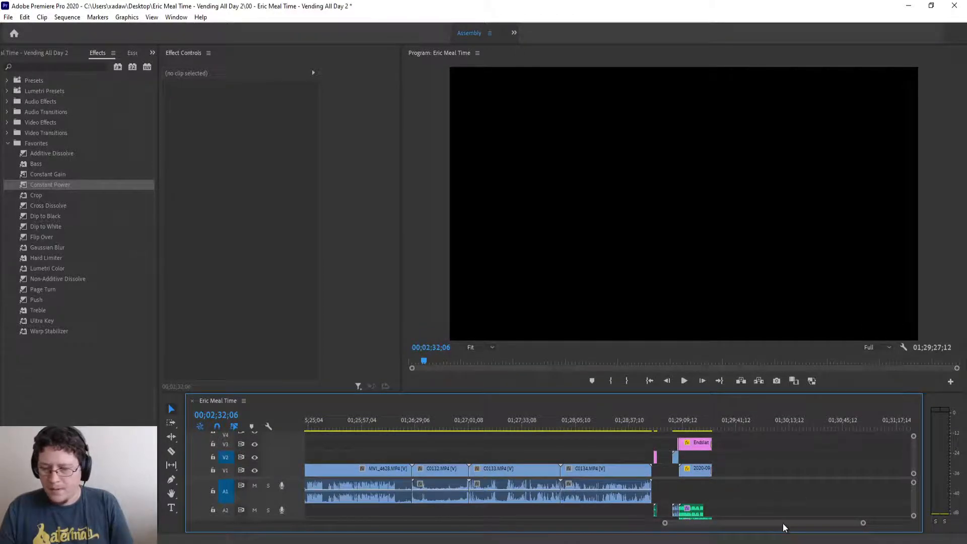
{"action": "left_click_drag", "start_coordinate": [783, 527], "coordinate": [305, 504]}
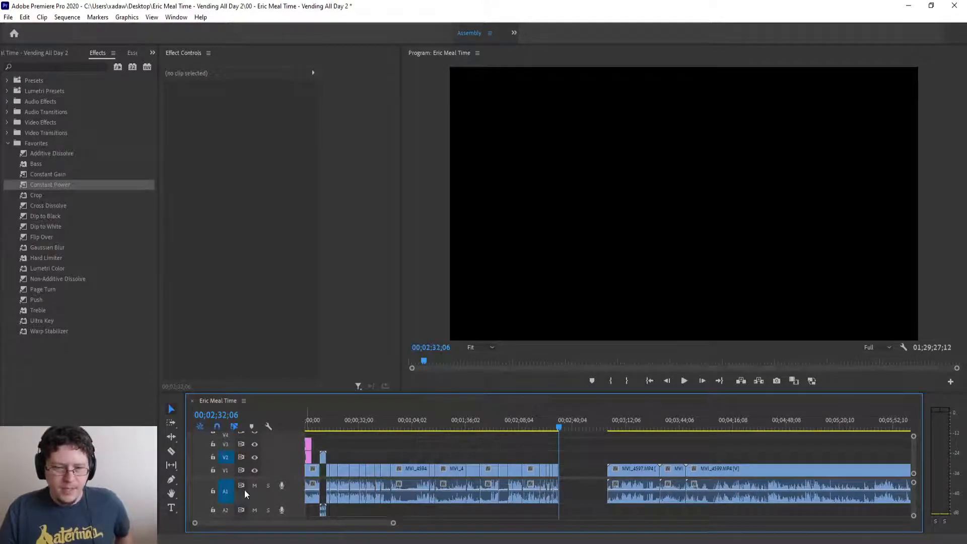
{"action": "left_click_drag", "start_coordinate": [297, 478], "coordinate": [298, 475]}
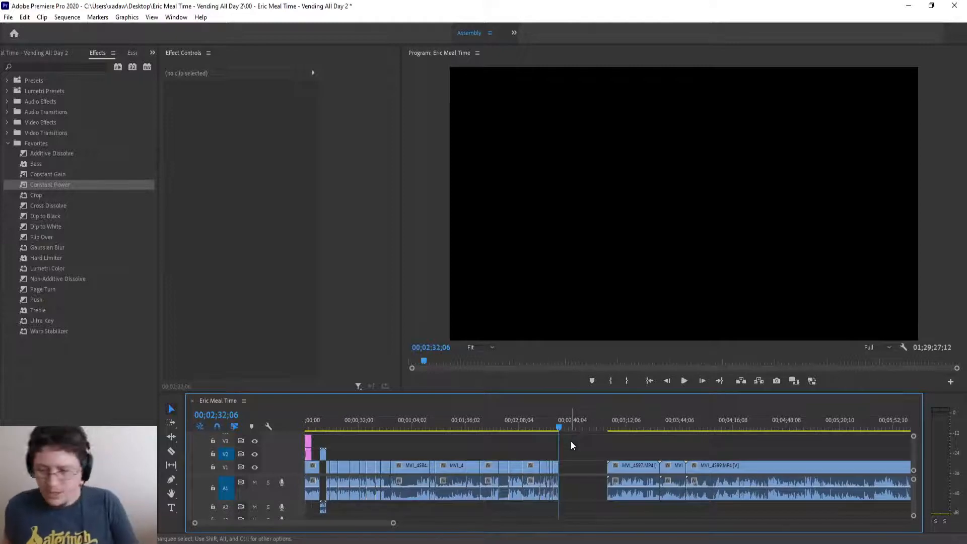
{"action": "key", "text": "ctrl+s"}
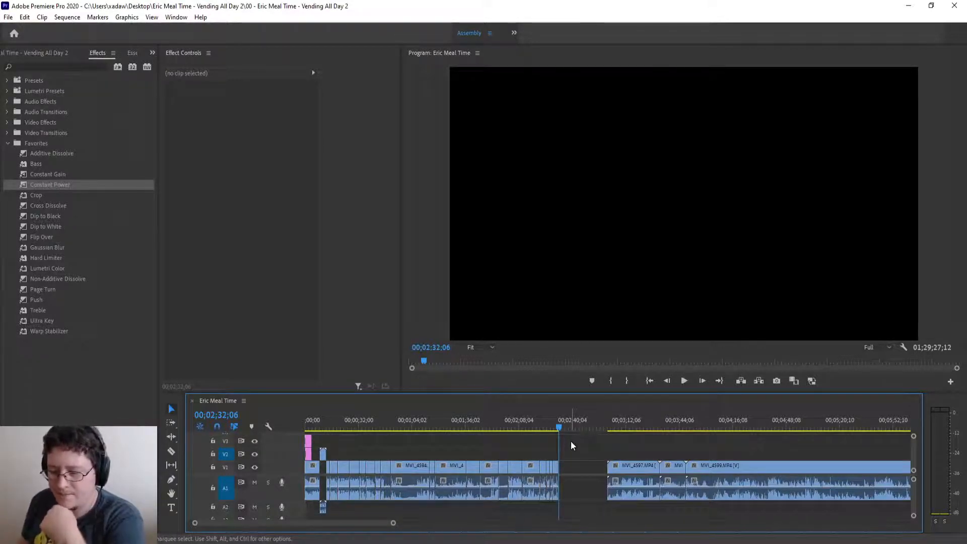
- Skim and play MVI_4597 to locate its usable spoken section
{"action": "left_click", "coordinate": [602, 428]}
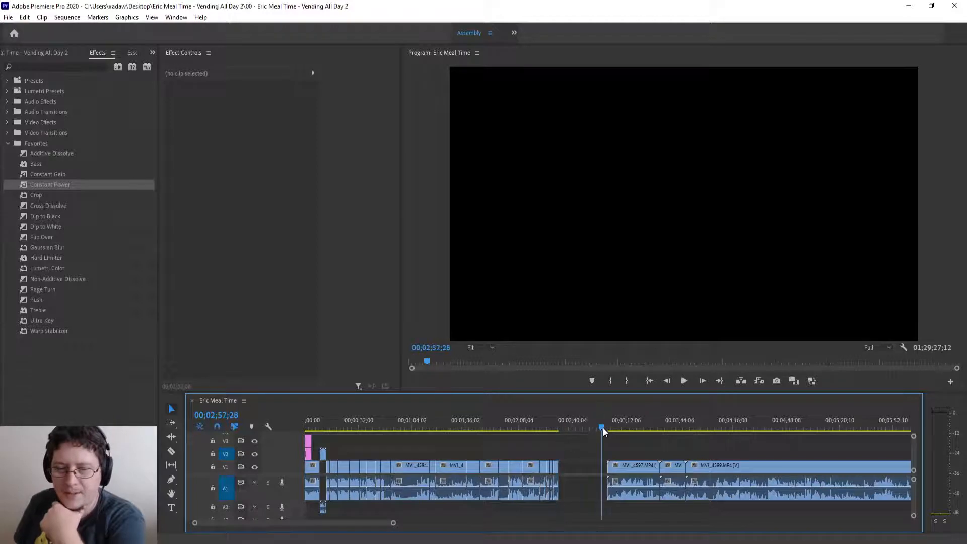
{"action": "left_click_drag", "start_coordinate": [603, 427], "coordinate": [611, 428]}
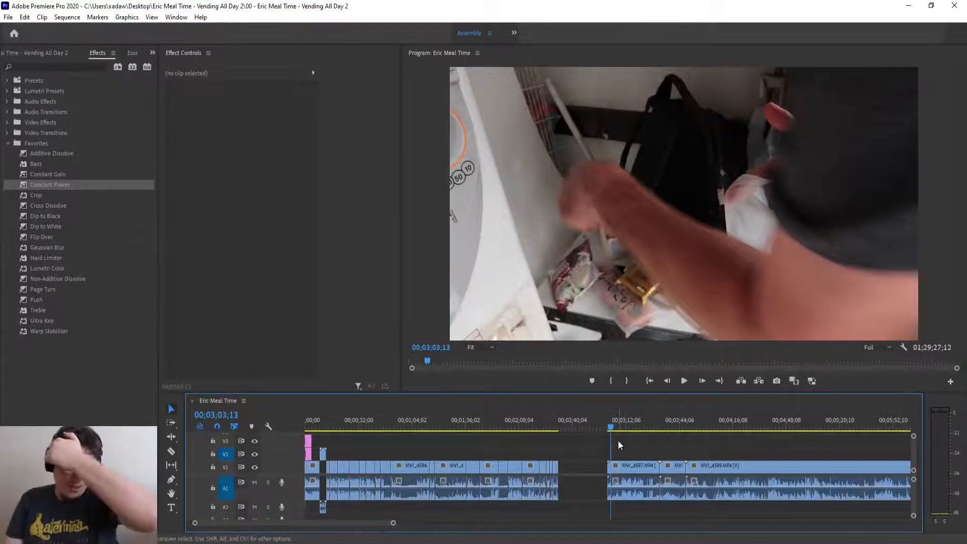
{"action": "scroll", "coordinate": [636, 464], "scroll_direction": "up", "scroll_amount": 4}
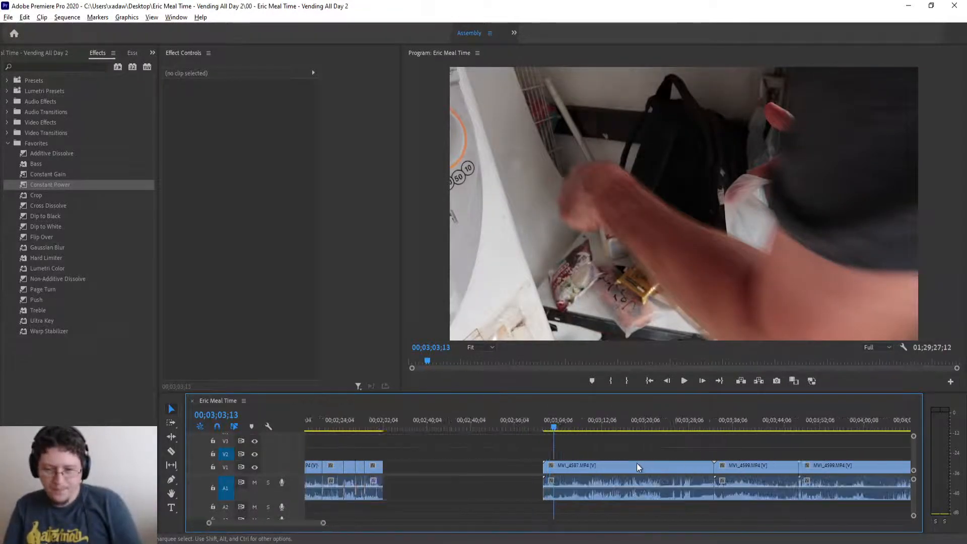
{"action": "scroll", "coordinate": [629, 463], "scroll_direction": "up", "scroll_amount": 3}
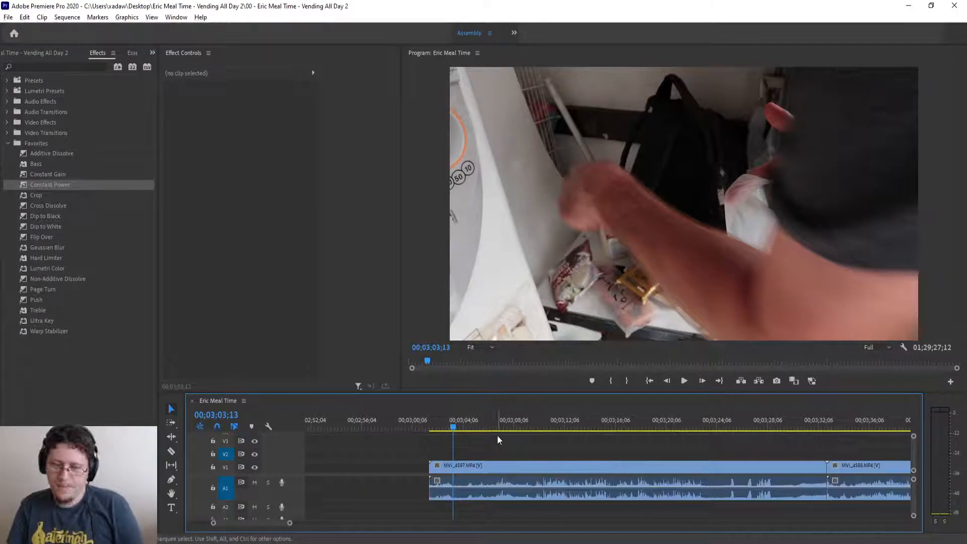
{"action": "scroll", "coordinate": [484, 441], "scroll_direction": "down", "scroll_amount": 1}
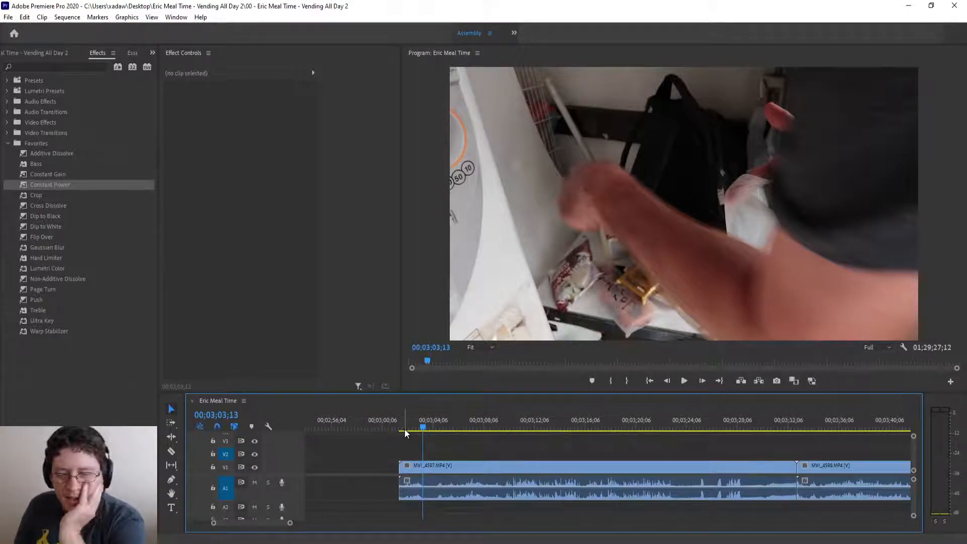
{"action": "left_click_drag", "start_coordinate": [405, 433], "coordinate": [704, 433]}
{"action": "left_click", "coordinate": [442, 424]}
{"action": "key", "text": "space"}
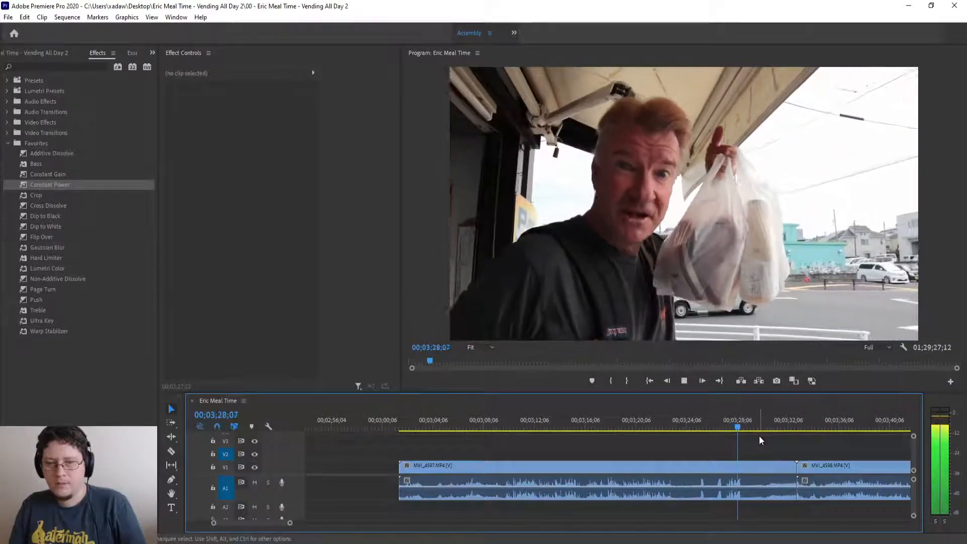
- Split MVI_4597 at 00;03;25;06 and ripple delete the part before the cut
{"action": "left_click", "coordinate": [748, 427]}
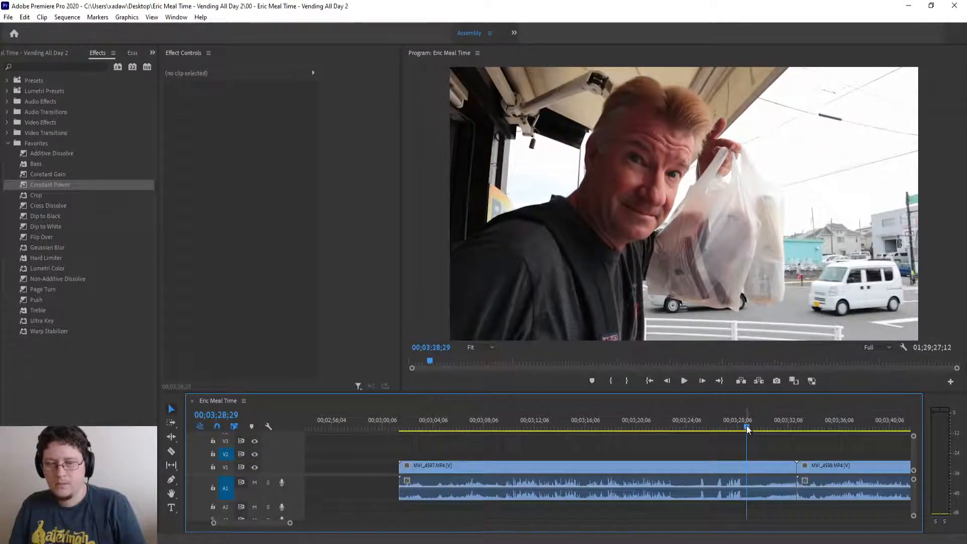
{"action": "left_click_drag", "start_coordinate": [746, 426], "coordinate": [699, 443]}
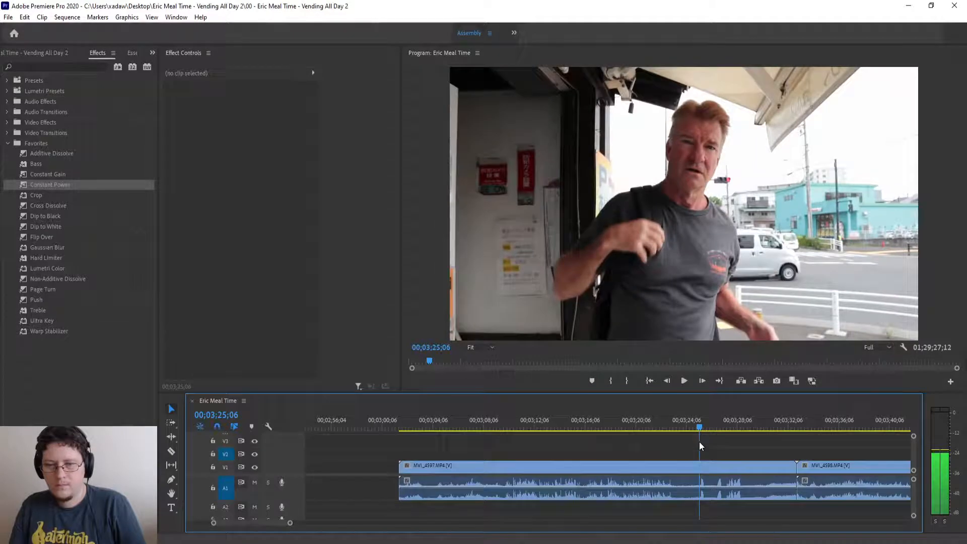
{"action": "key", "text": "ctrl+k"}
{"action": "left_click", "coordinate": [687, 462]}
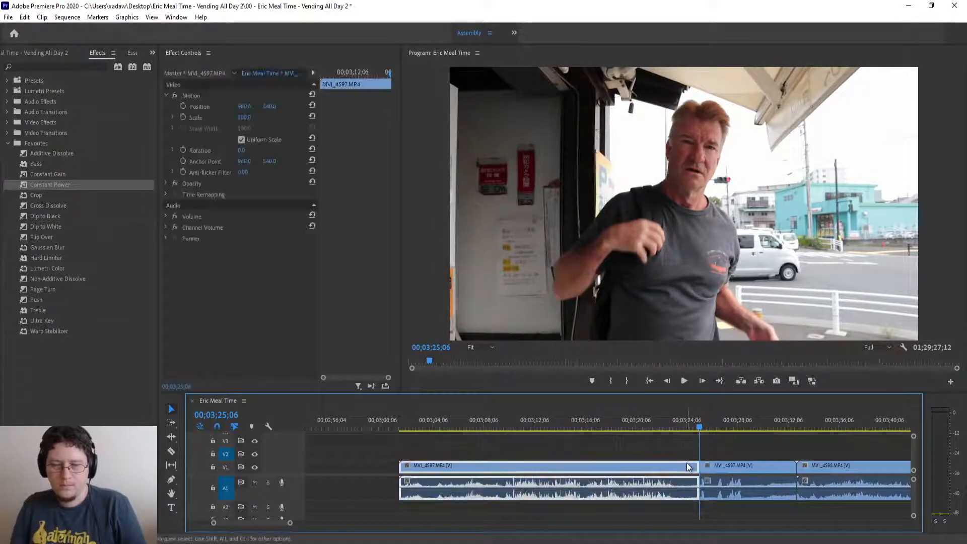
{"action": "key", "text": "shift+Delete"}
- Play the remaining MVI_4597 segment and trim its start to just before the second burst in the audio waveform
{"action": "key", "text": "Up"}
{"action": "key", "text": "Up"}
{"action": "key", "text": "Up"}
{"action": "key", "text": "space"}
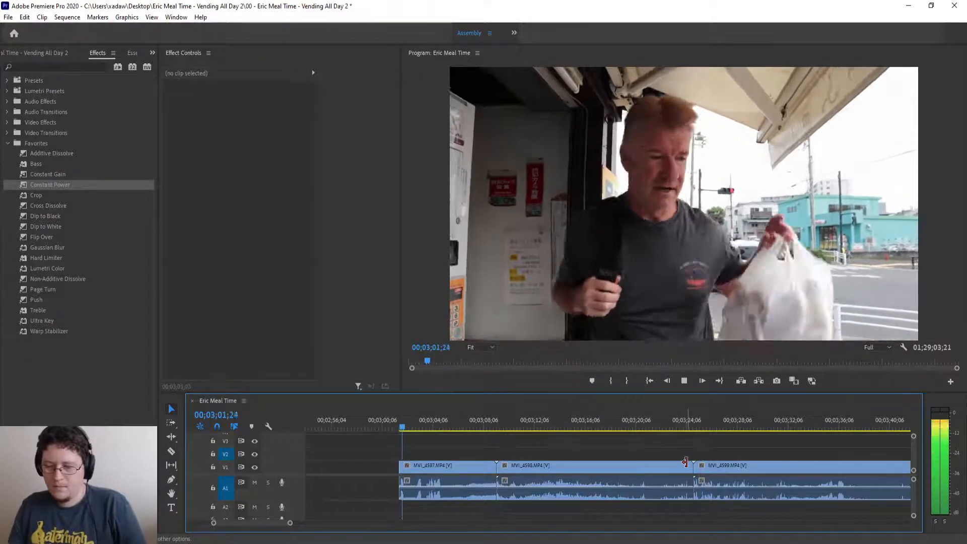
{"action": "key", "text": "space"}
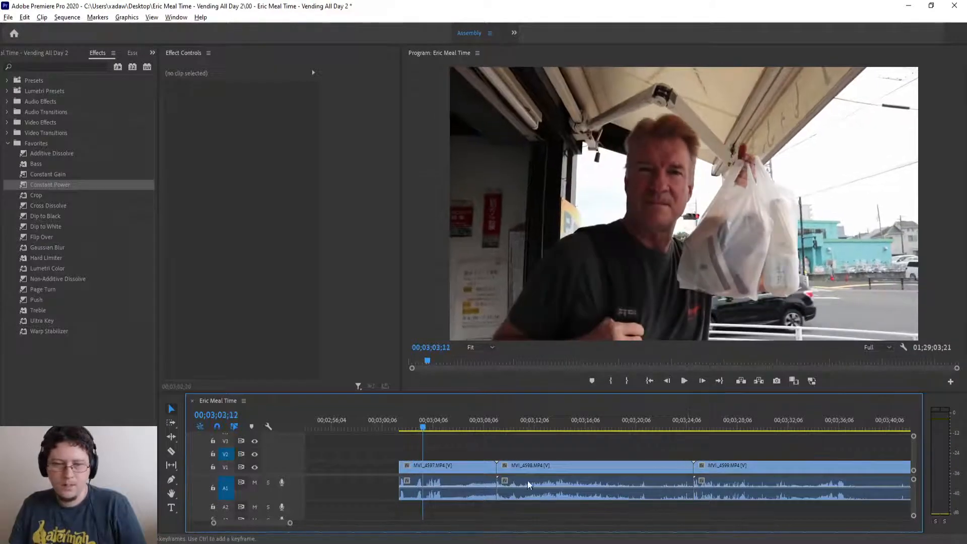
{"action": "scroll", "coordinate": [476, 479], "scroll_direction": "up", "scroll_amount": 4}
{"action": "scroll", "coordinate": [470, 477], "scroll_direction": "up", "scroll_amount": 3}
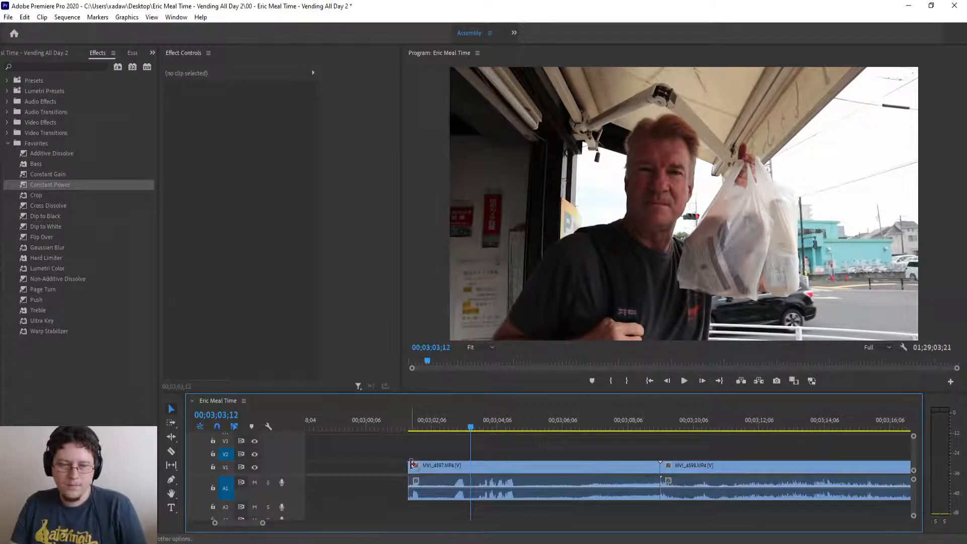
{"action": "left_click_drag", "start_coordinate": [412, 464], "coordinate": [452, 464]}
{"action": "key", "text": "space"}
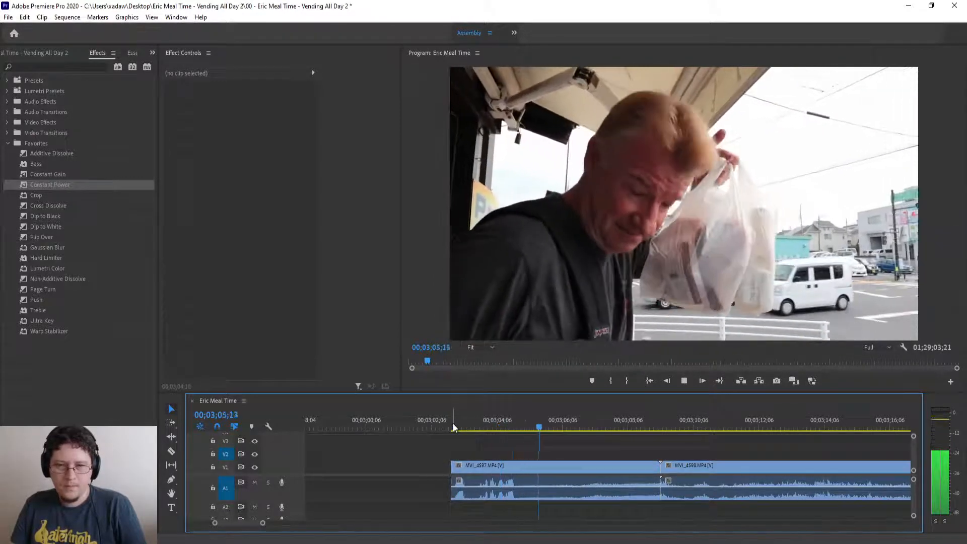
{"action": "key", "text": "space"}
- Split MVI_4597 at 00;03;05;07 and ripple delete the remainder between the cut and MVI_4598
{"action": "left_click", "coordinate": [505, 426]}
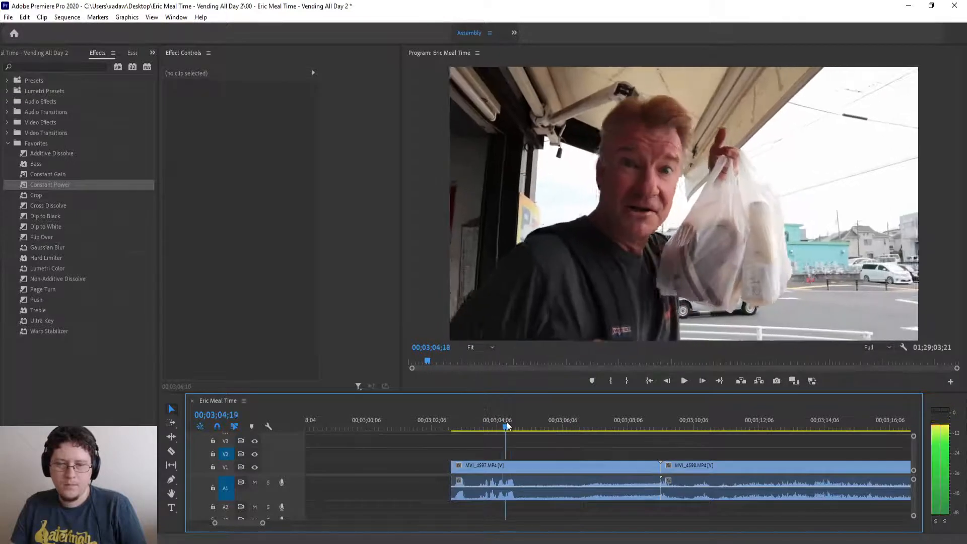
{"action": "left_click_drag", "start_coordinate": [507, 426], "coordinate": [533, 426]}
{"action": "key", "text": "ctrl+k"}
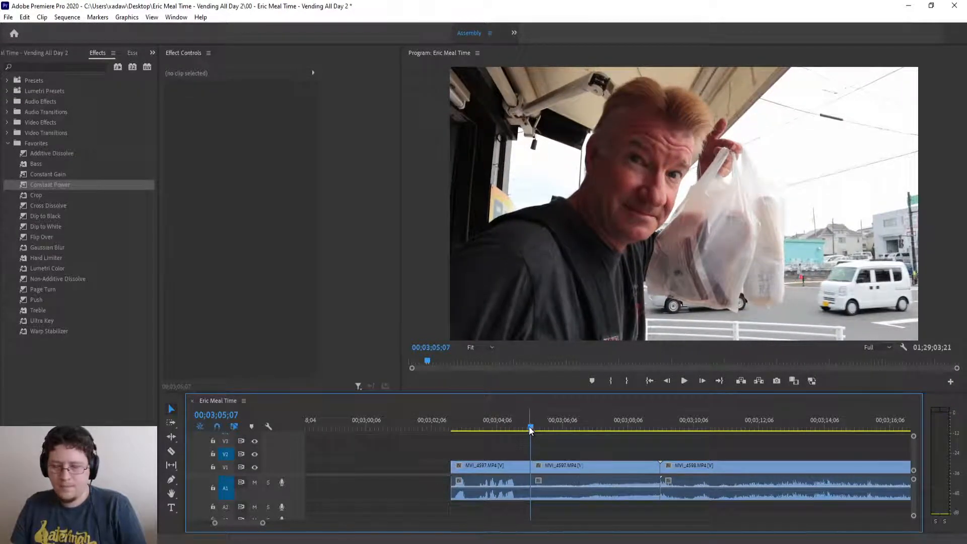
{"action": "key", "text": "minus"}
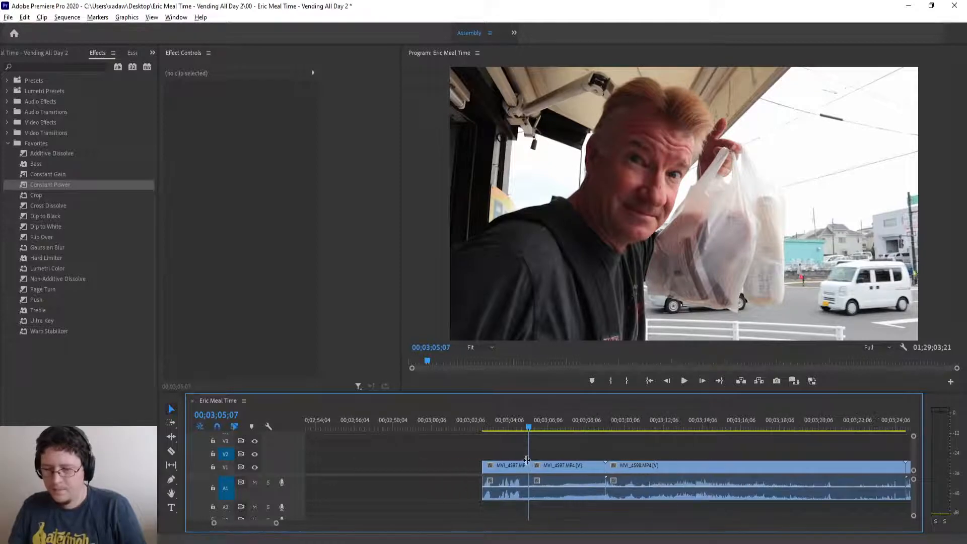
{"action": "key", "text": "minus"}
{"action": "key", "text": "minus"}
{"action": "key", "text": "minus"}
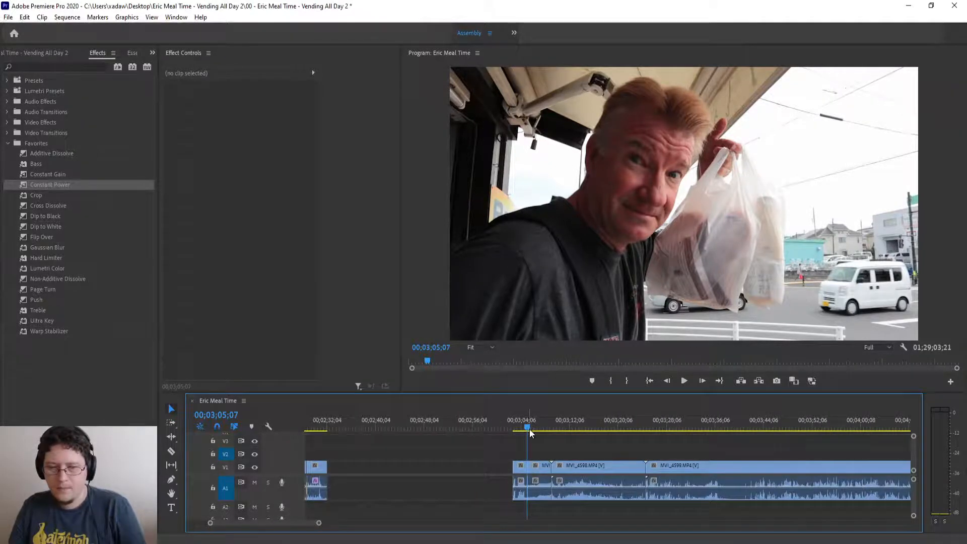
{"action": "left_click_drag", "start_coordinate": [531, 432], "coordinate": [556, 431]}
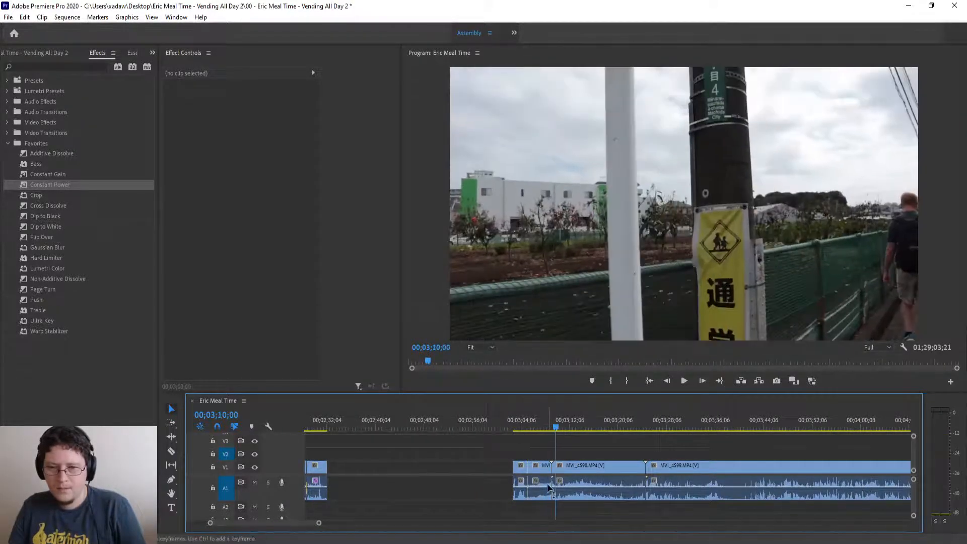
{"action": "left_click", "coordinate": [542, 468]}
{"action": "key", "text": "shift+Delete"}
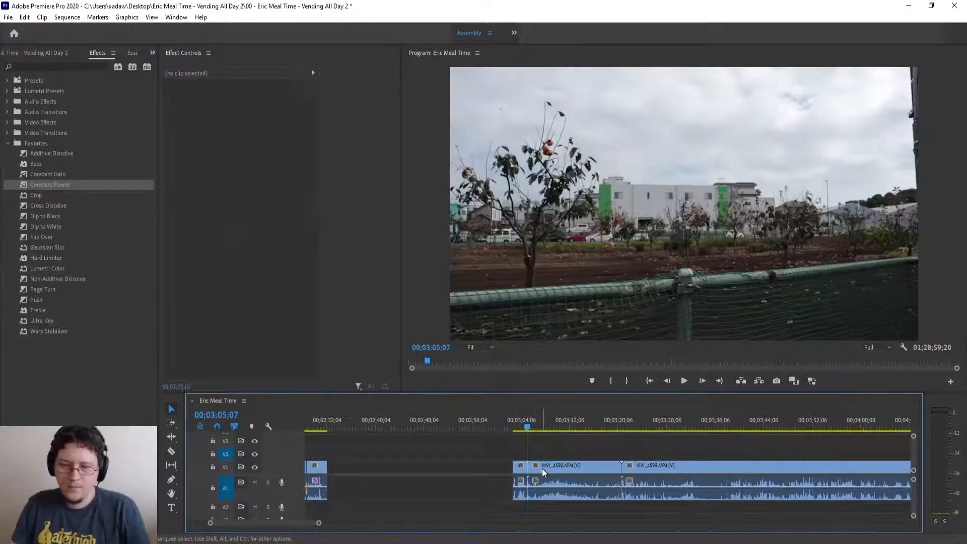
- Move the trimmed MVI_4597 segment to directly after the last MVI_4596 segment at 00;02;32;06
{"action": "scroll", "coordinate": [538, 468], "scroll_direction": "up", "scroll_amount": 1}
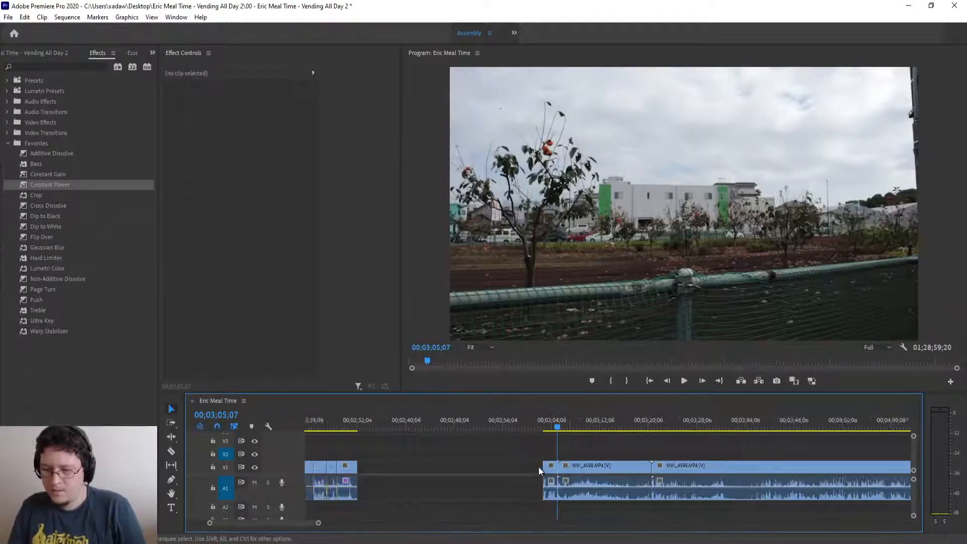
{"action": "scroll", "coordinate": [538, 470], "scroll_direction": "up", "scroll_amount": 4}
{"action": "left_click_drag", "start_coordinate": [688, 472], "coordinate": [507, 472]}
{"action": "scroll", "coordinate": [507, 472], "scroll_direction": "up", "scroll_amount": 5}
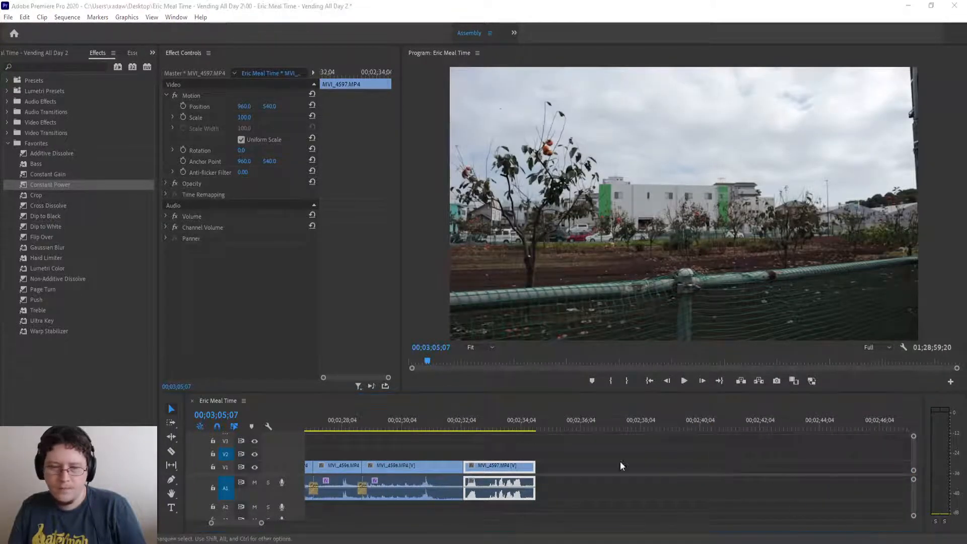
- Add a Constant Power crossfade to the audio cut between MVI_4596 and MVI_4597 and check it by playback
{"action": "left_click", "coordinate": [434, 420]}
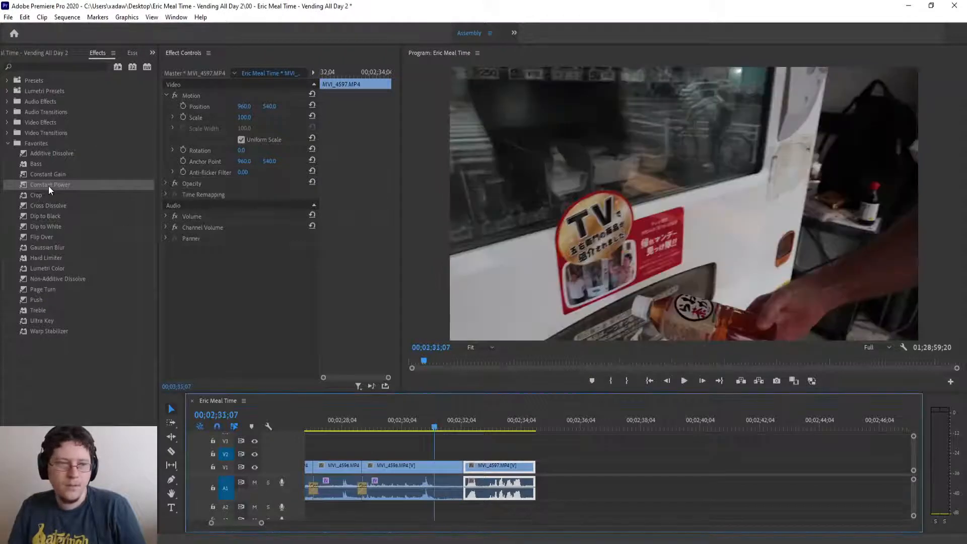
{"action": "left_click_drag", "start_coordinate": [49, 189], "coordinate": [428, 376]}
{"action": "left_click_drag", "start_coordinate": [462, 473], "coordinate": [465, 481]}
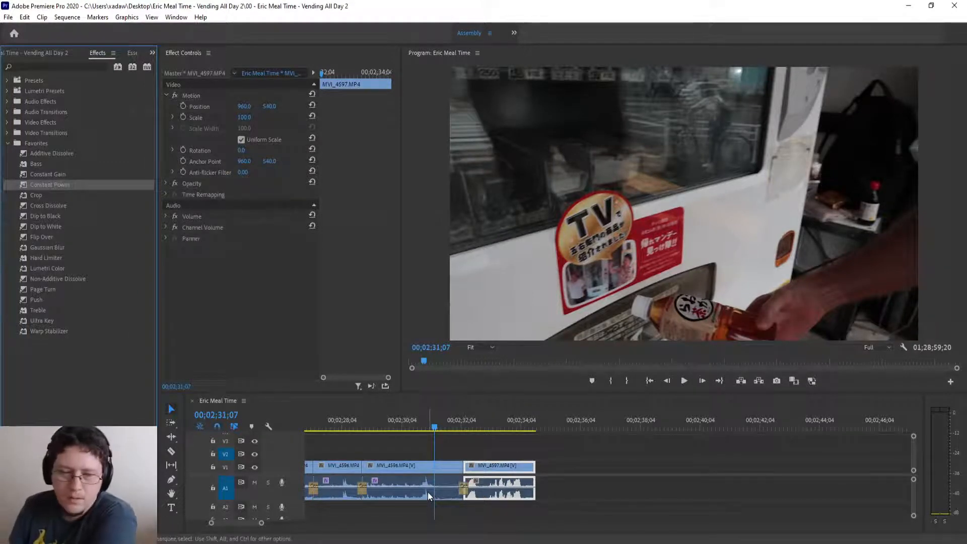
{"action": "key", "text": "space"}
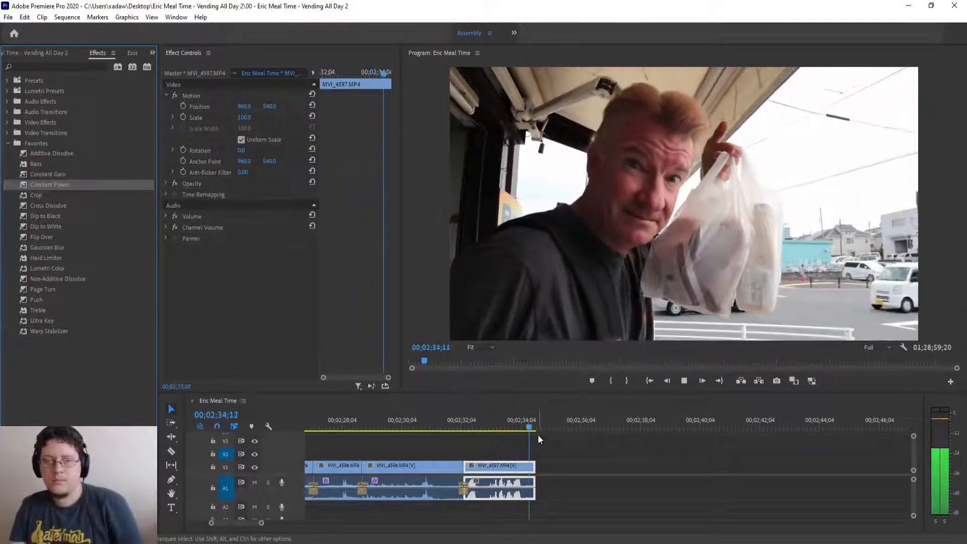
{"action": "left_click", "coordinate": [507, 427]}
{"action": "key", "text": "minus"}
{"action": "key", "text": "minus"}
{"action": "key", "text": "minus"}
{"action": "key", "text": "minus"}
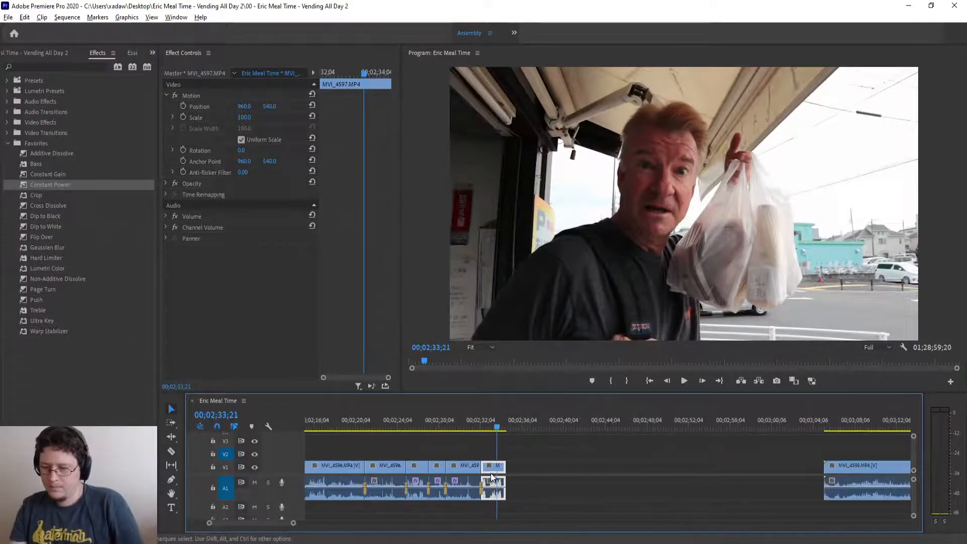
- Scrub through MVI_4598 and the start of MVI_4599, ripple delete MVI_4598, and save the project
{"action": "scroll", "coordinate": [491, 478], "scroll_direction": "down", "scroll_amount": 2}
{"action": "left_click_drag", "start_coordinate": [514, 428], "coordinate": [731, 431]}
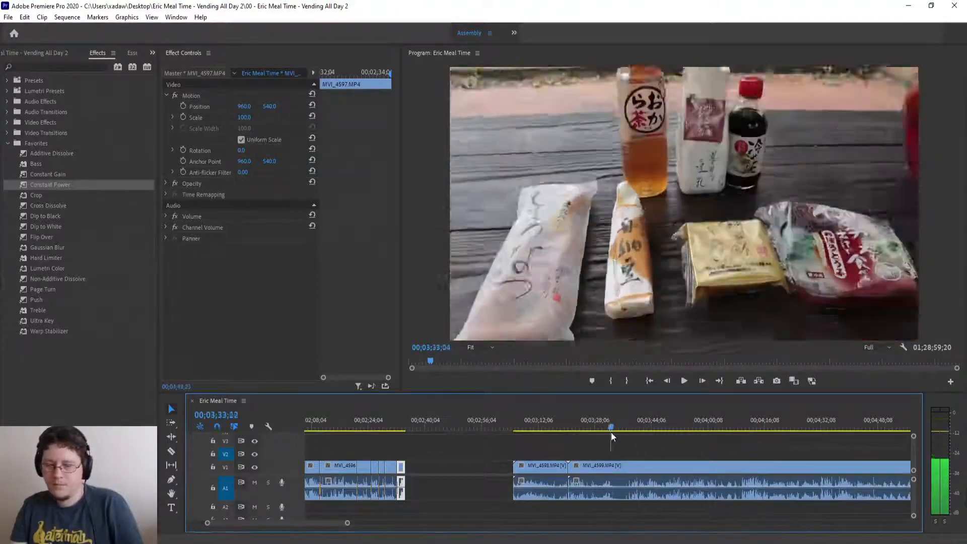
{"action": "left_click_drag", "start_coordinate": [611, 432], "coordinate": [560, 438]}
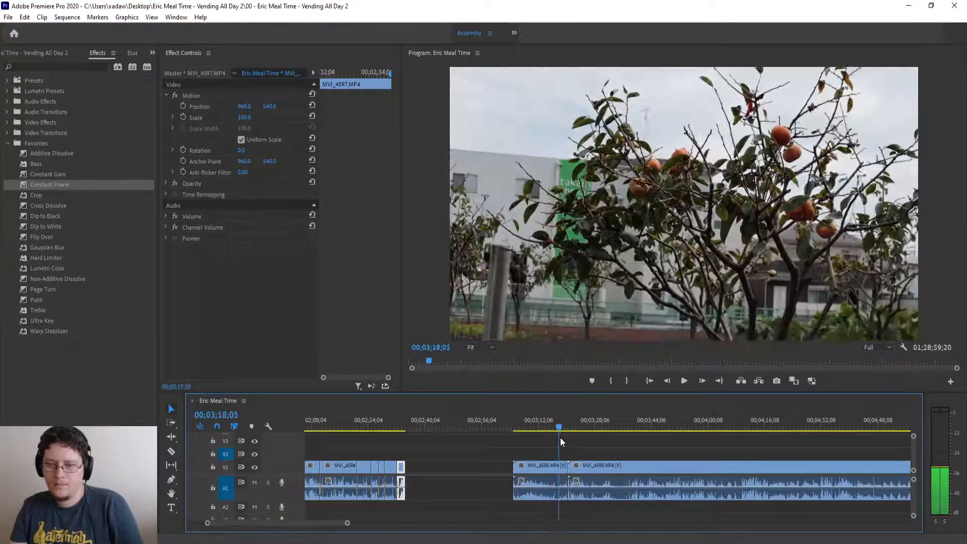
{"action": "left_click", "coordinate": [561, 464]}
{"action": "key", "text": "shift+Delete"}
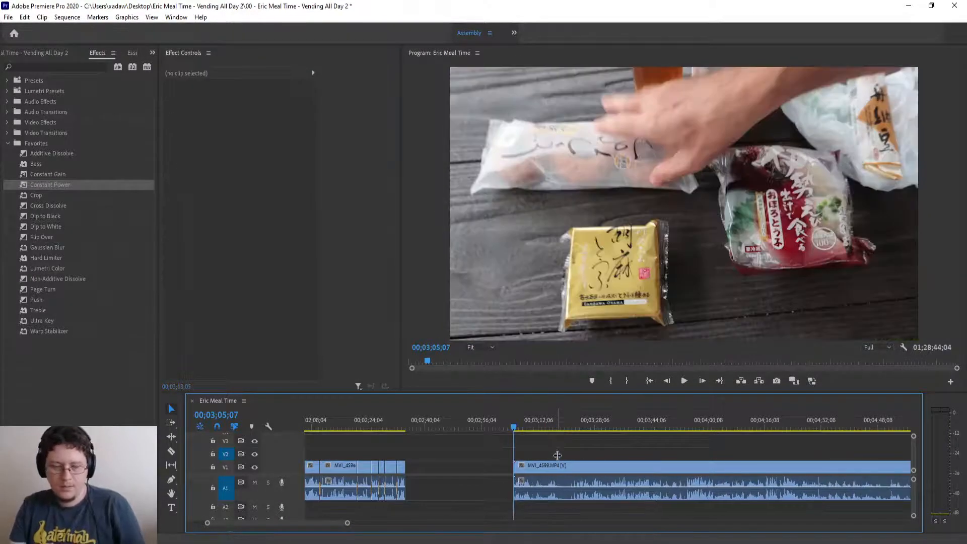
{"action": "key", "text": "ctrl+s"}
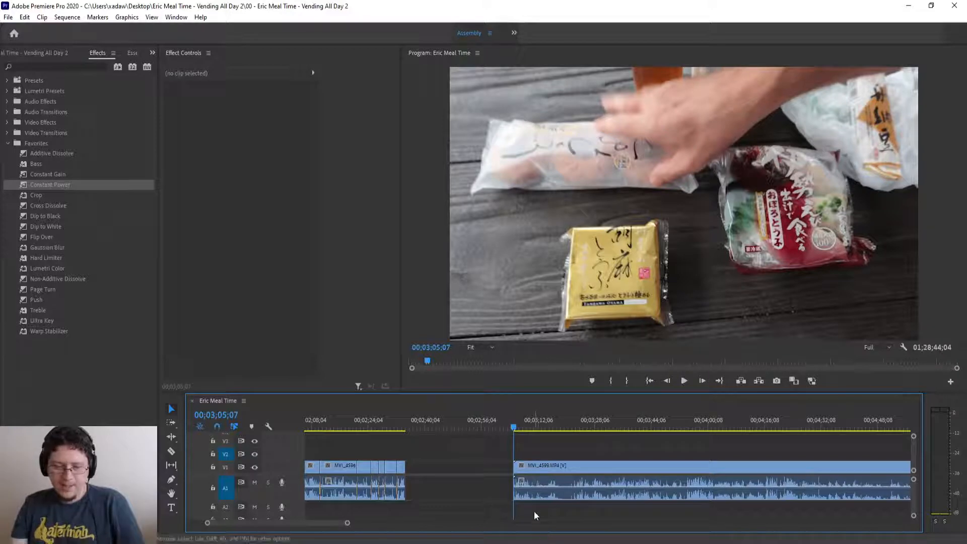
- Move MVI_4599 earlier in the sequence to start at about 00;02;45, leaving a gap after MVI_4597, and save the project
{"action": "scroll", "coordinate": [527, 469], "scroll_direction": "down", "scroll_amount": 10}
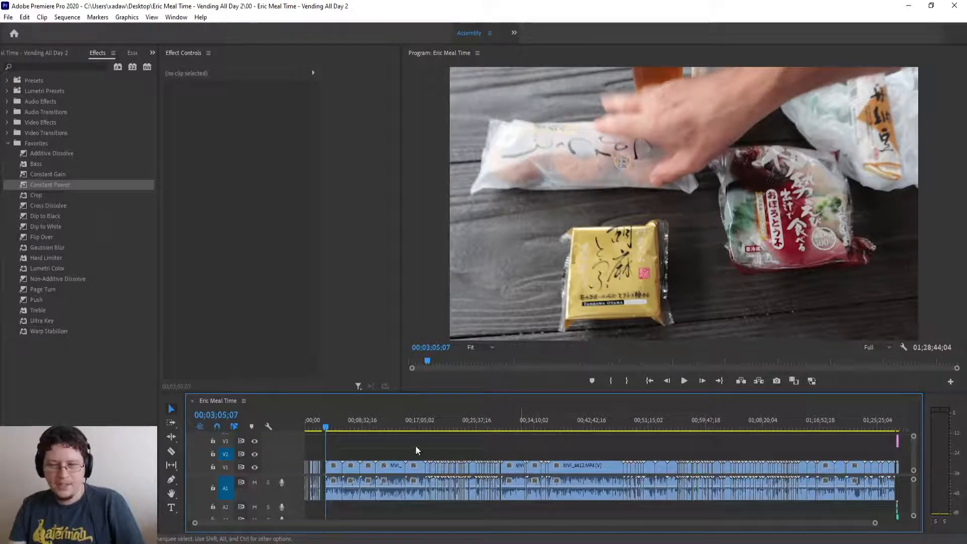
{"action": "scroll", "coordinate": [328, 443], "scroll_direction": "up", "scroll_amount": 10}
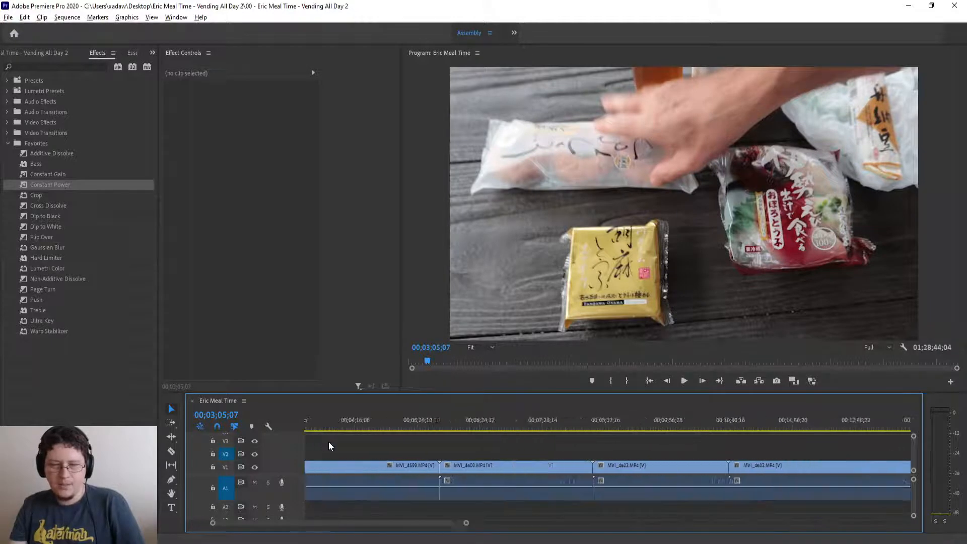
{"action": "scroll", "coordinate": [329, 439], "scroll_direction": "down", "scroll_amount": 4}
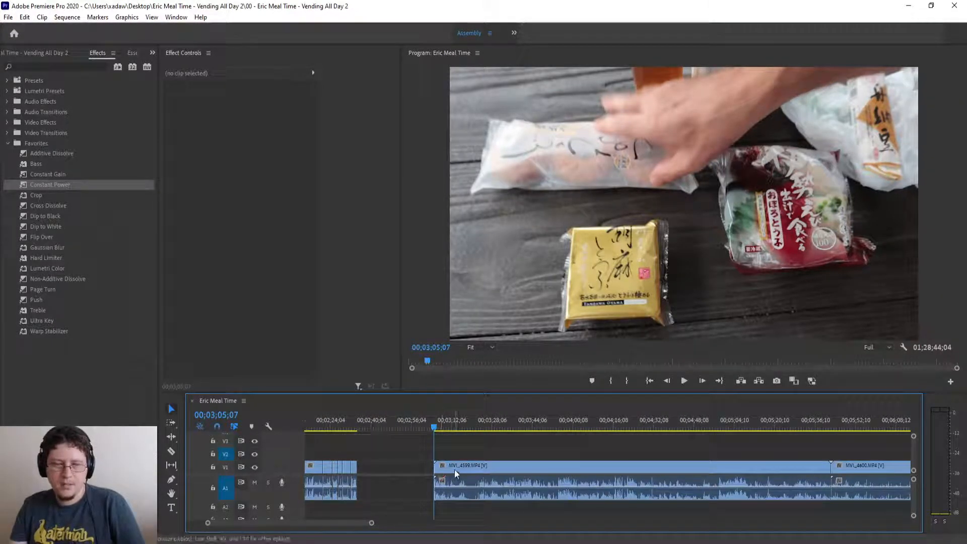
{"action": "left_click_drag", "start_coordinate": [454, 469], "coordinate": [405, 471]}
{"action": "left_click", "coordinate": [384, 428]}
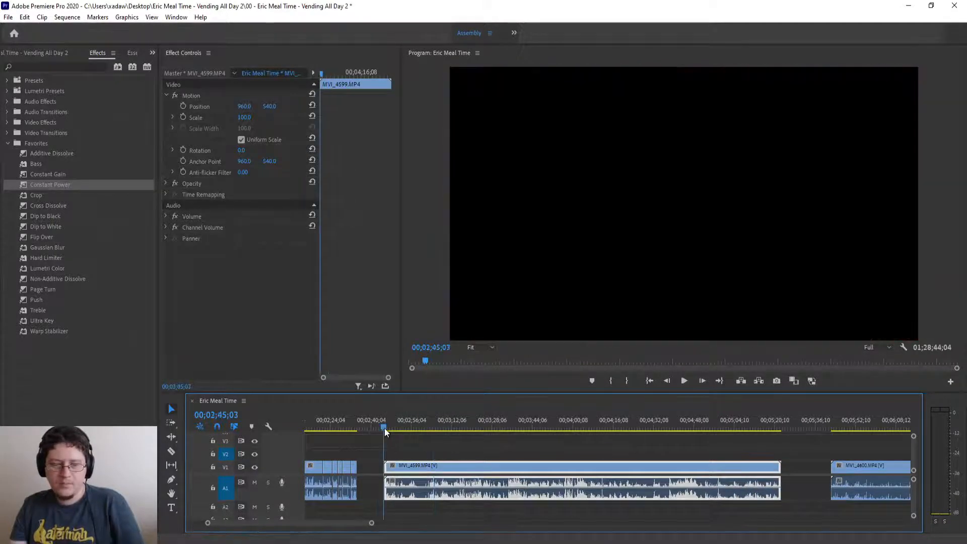
{"action": "key", "text": "ctrl+s"}
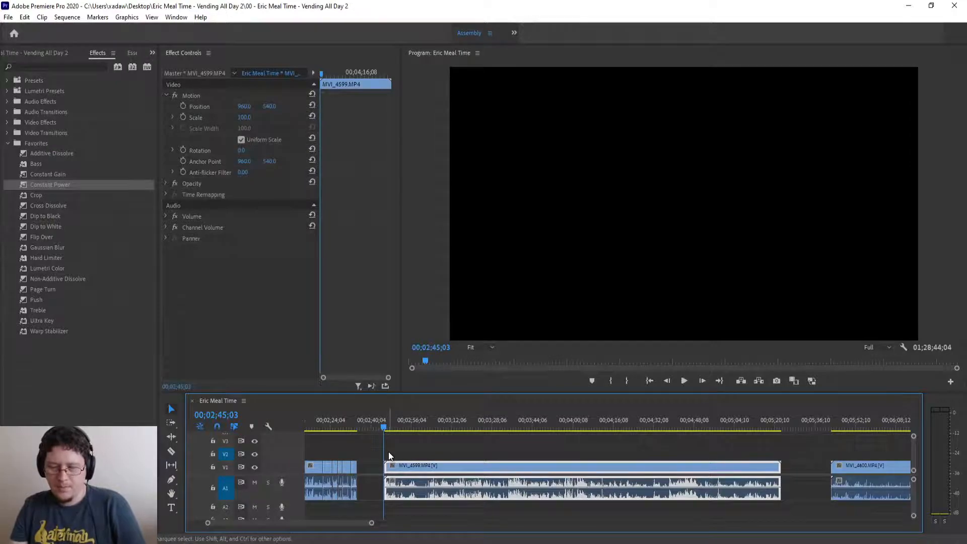
- Play the opening of MVI_4599 and split the clip at 00;02;55;04, just before the louder burst in the audio waveform
{"action": "key", "text": "equal"}
{"action": "key", "text": "equal"}
{"action": "key", "text": "space"}
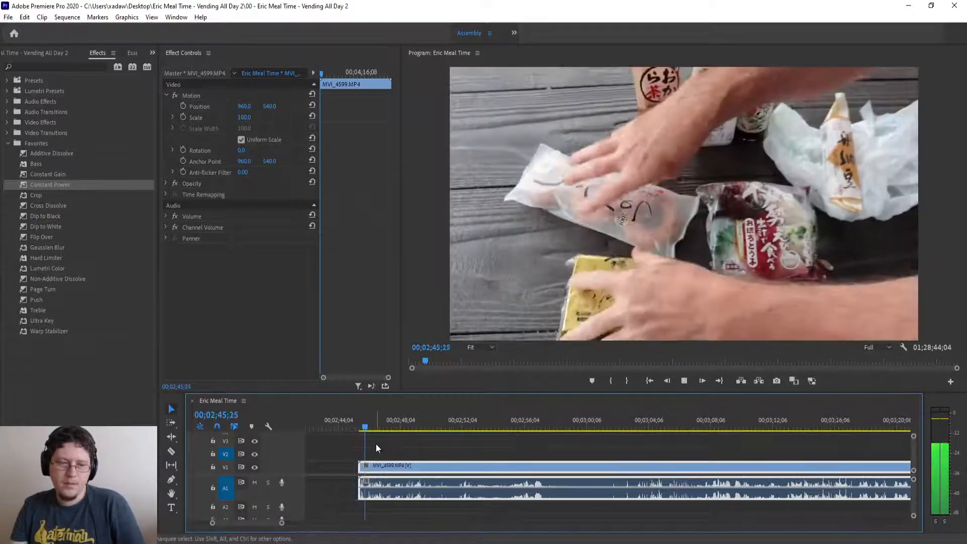
{"action": "left_click_drag", "start_coordinate": [378, 428], "coordinate": [422, 427]}
{"action": "key", "text": "space"}
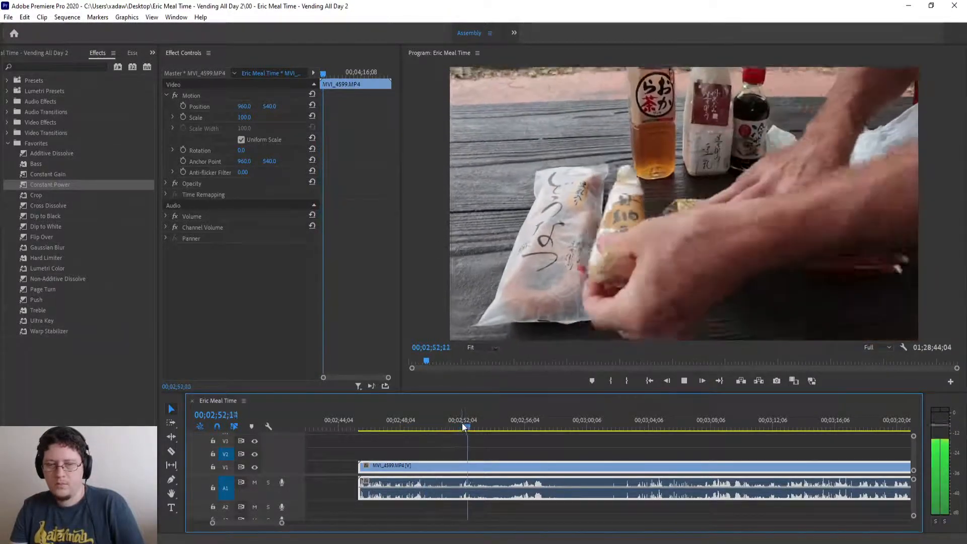
{"action": "left_click", "coordinate": [514, 423]}
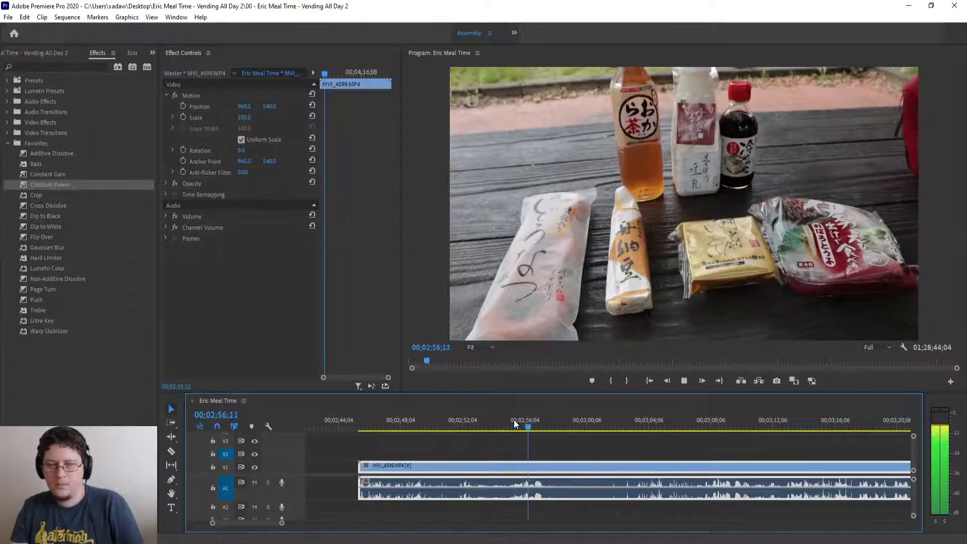
{"action": "key", "text": "space"}
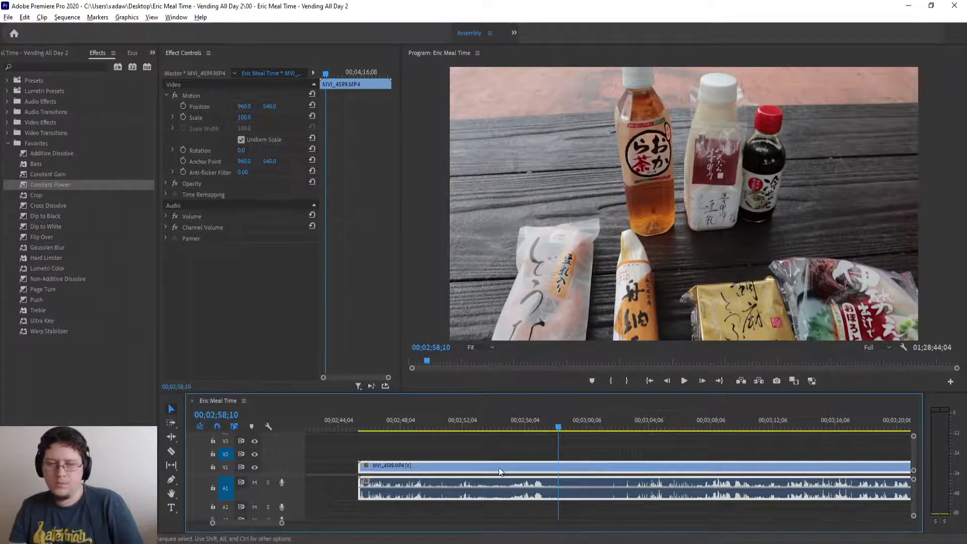
{"action": "scroll", "coordinate": [513, 467], "scroll_direction": "up", "scroll_amount": 3}
{"action": "left_click_drag", "start_coordinate": [477, 429], "coordinate": [508, 429]}
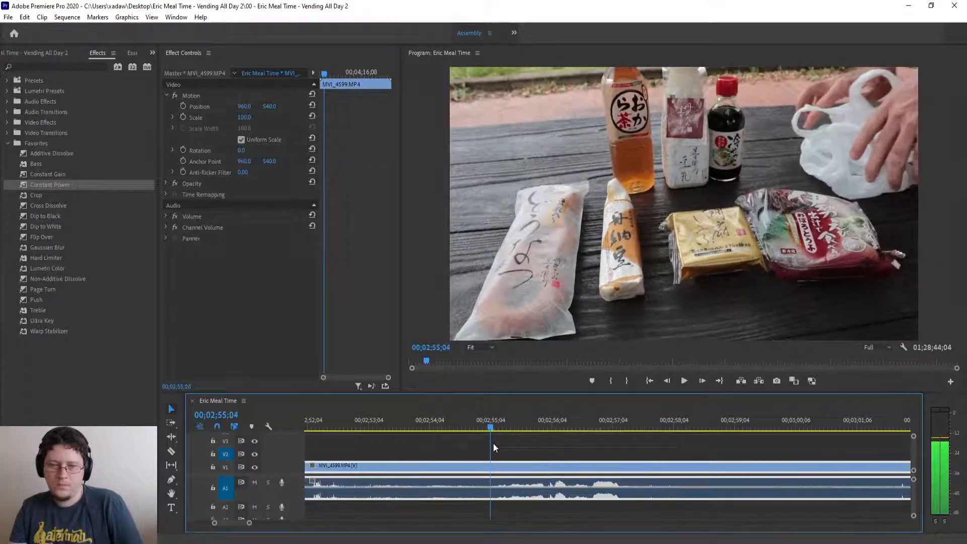
{"action": "key", "text": "ctrl+k"}
- Preview several parts of the remaining MVI_4599 footage and ripple delete the segment before the cut at 00;02;55;04
{"action": "scroll", "coordinate": [481, 469], "scroll_direction": "down", "scroll_amount": 3}
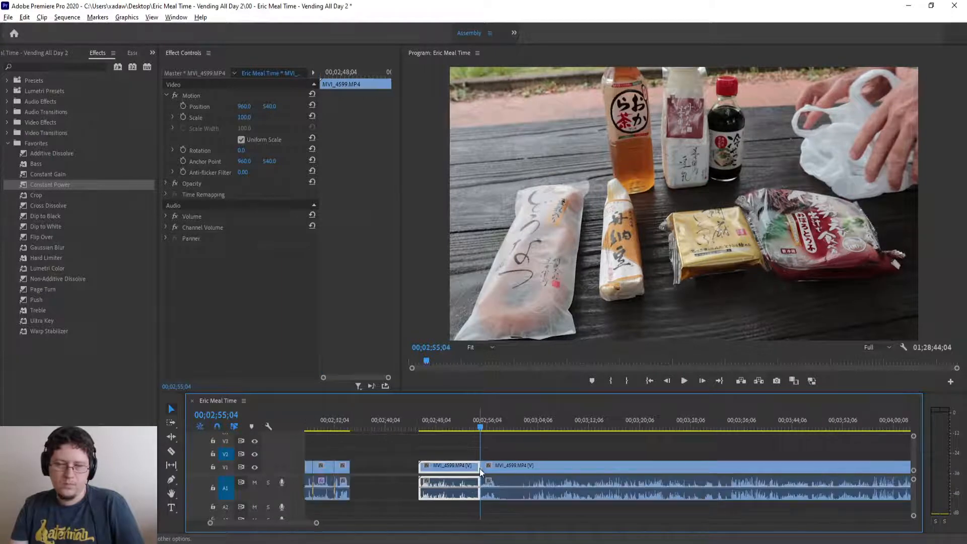
{"action": "left_click", "coordinate": [730, 418]}
{"action": "key", "text": "space"}
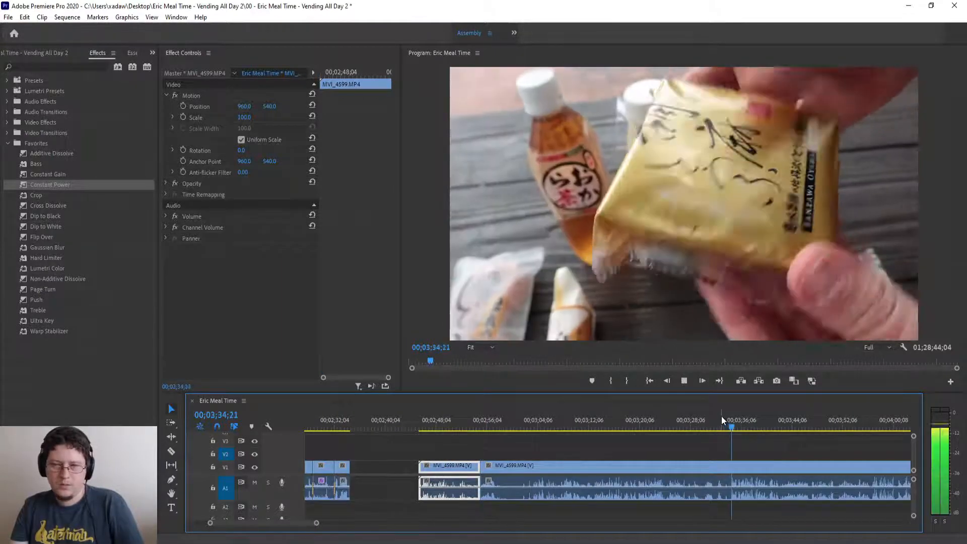
{"action": "scroll", "coordinate": [645, 458], "scroll_direction": "down", "scroll_amount": 1}
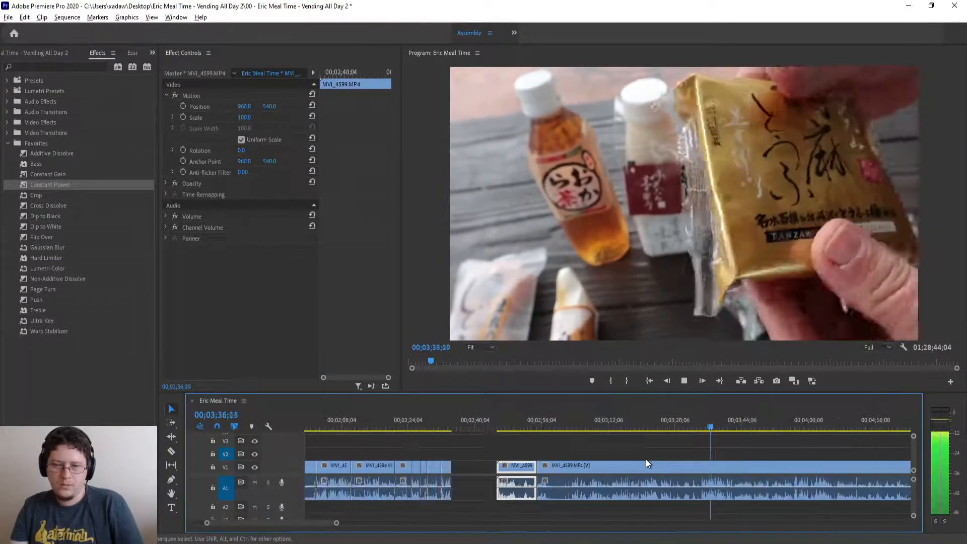
{"action": "left_click", "coordinate": [569, 420]}
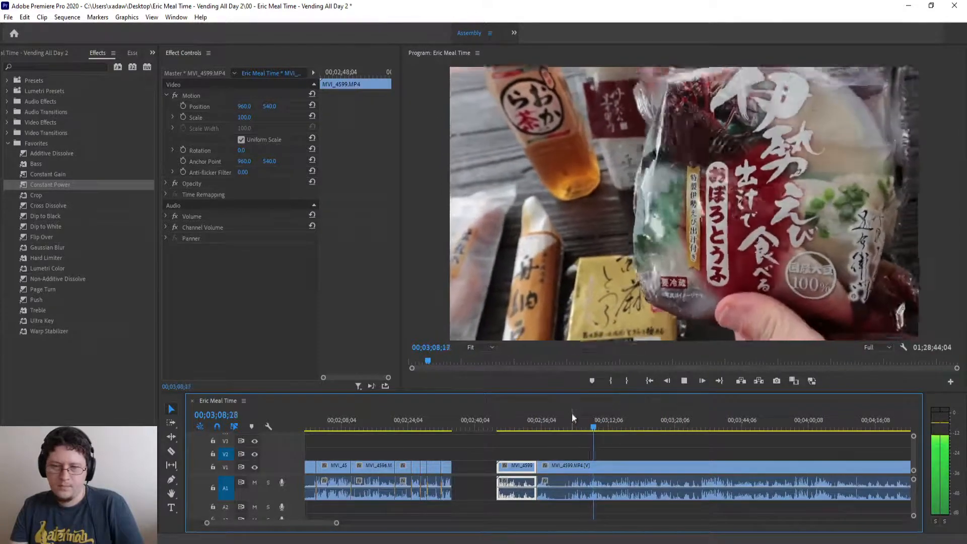
{"action": "left_click", "coordinate": [572, 420]}
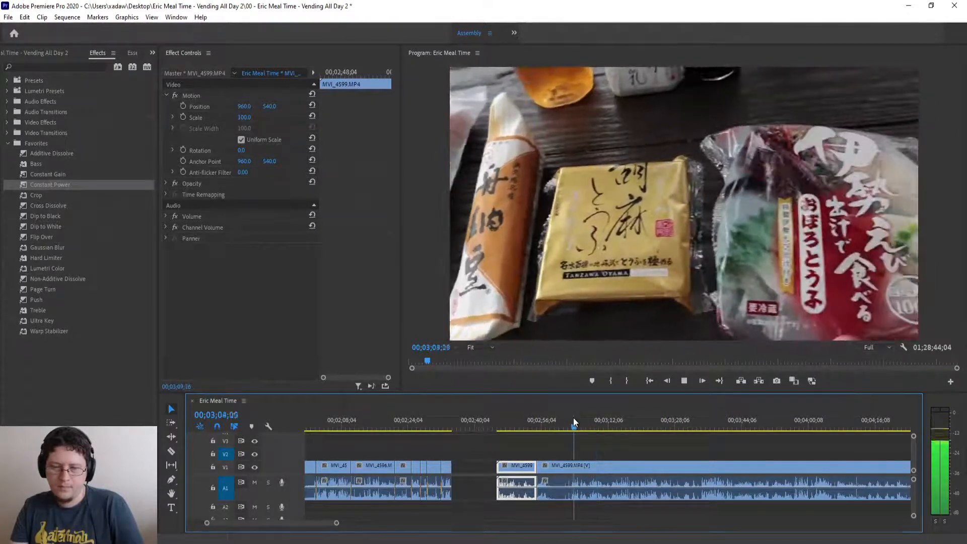
{"action": "left_click", "coordinate": [586, 427]}
{"action": "left_click_drag", "start_coordinate": [586, 427], "coordinate": [511, 411]}
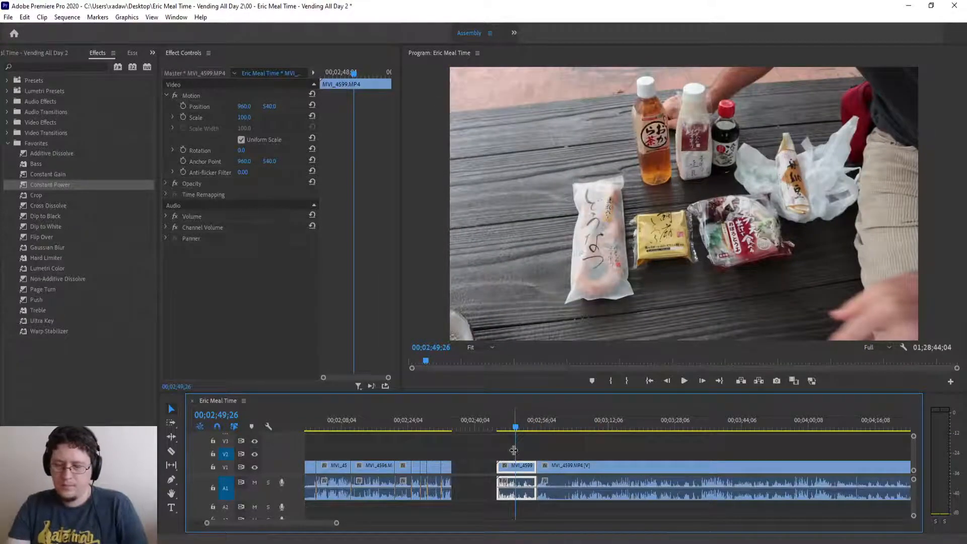
{"action": "key", "text": "shift+Delete"}
- Split MVI_4599 at 00;02;48;03 after the first spoken line and move the short opening segment to directly after MVI_4597
{"action": "scroll", "coordinate": [503, 465], "scroll_direction": "up", "scroll_amount": 3}
{"action": "scroll", "coordinate": [493, 461], "scroll_direction": "up", "scroll_amount": 3}
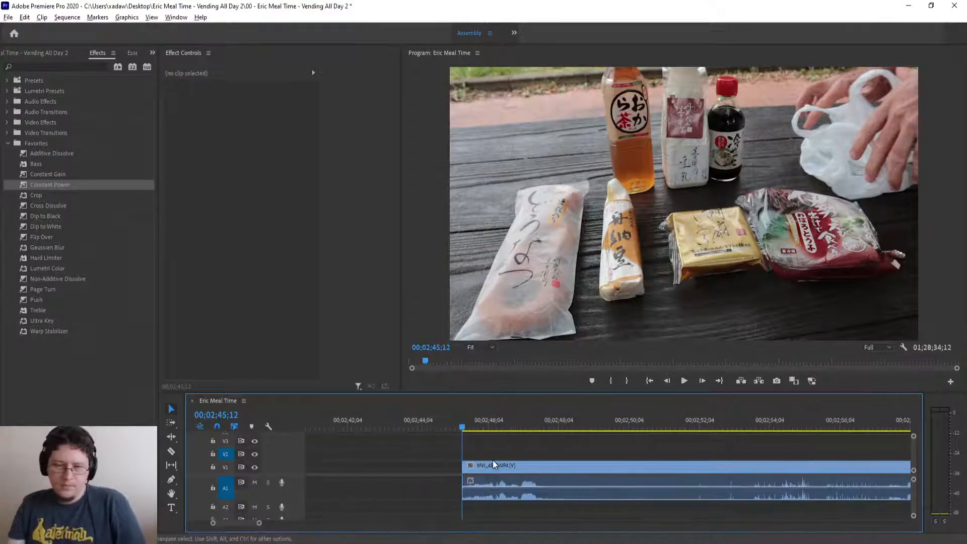
{"action": "key", "text": "space"}
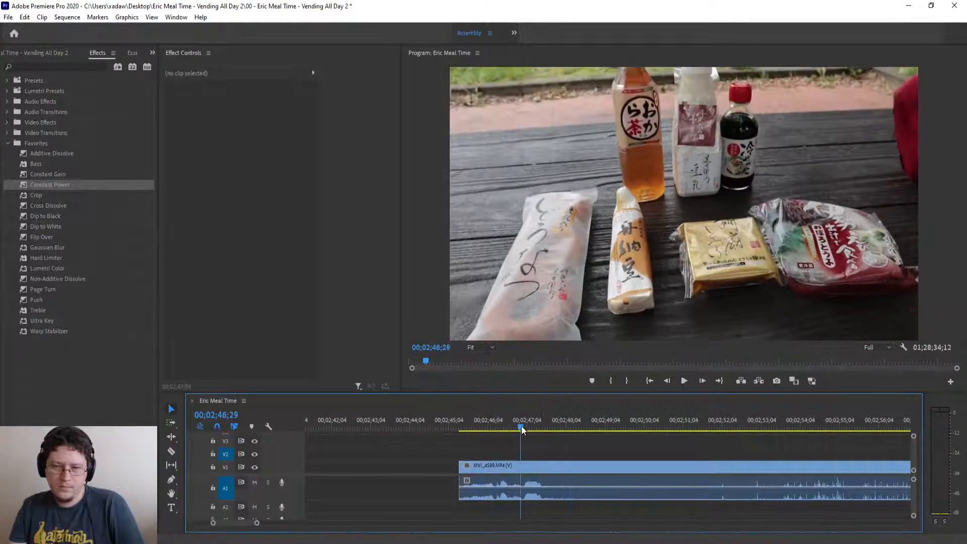
{"action": "left_click", "coordinate": [562, 428]}
{"action": "left_click_drag", "start_coordinate": [564, 428], "coordinate": [422, 477]}
{"action": "key", "text": "ctrl+k"}
{"action": "key", "text": "minus"}
{"action": "key", "text": "minus"}
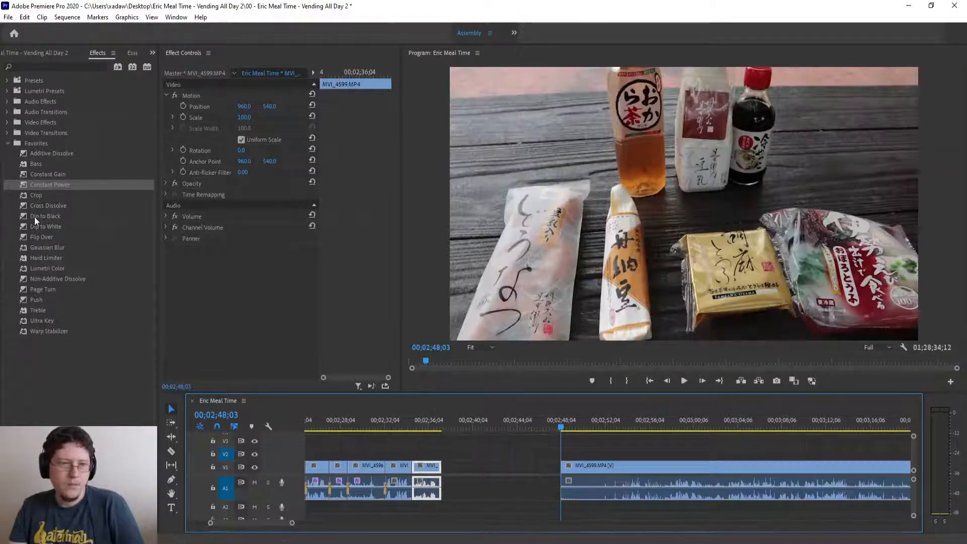
- Add a Constant Power audio crossfade and an Additive Dissolve video transition at the MVI_4597 to MVI_4599 cut, and check them by playback
{"action": "left_click", "coordinate": [55, 185]}
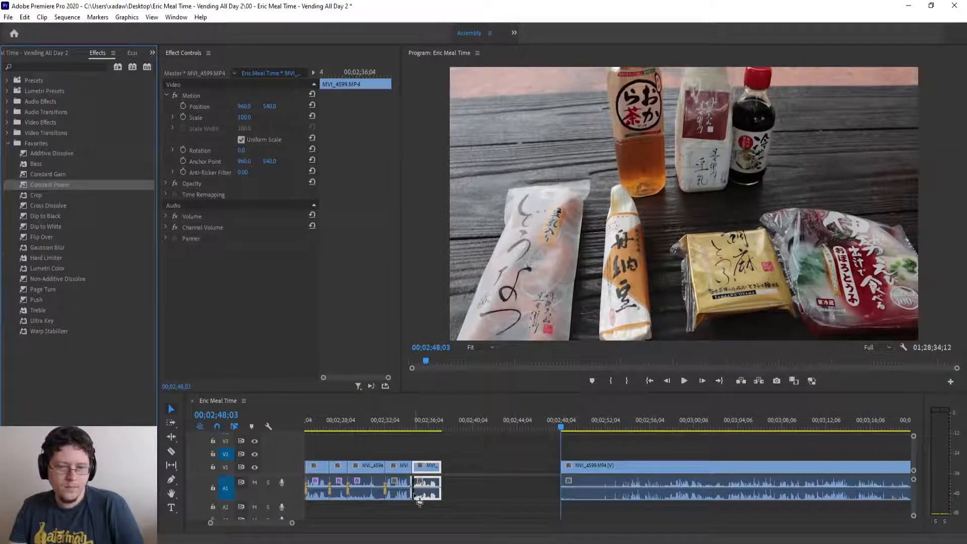
{"action": "left_click_drag", "start_coordinate": [419, 501], "coordinate": [417, 499]}
{"action": "left_click_drag", "start_coordinate": [52, 154], "coordinate": [412, 470]}
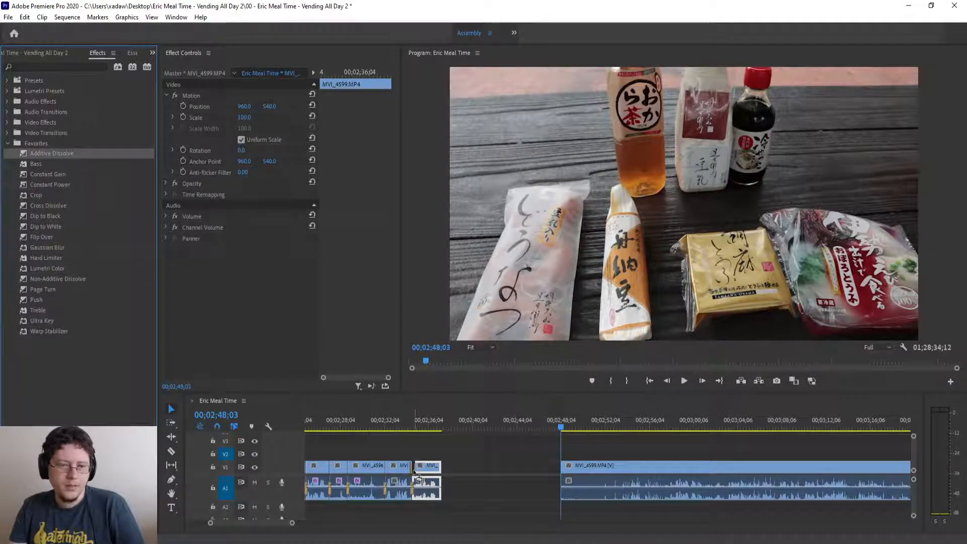
{"action": "scroll", "coordinate": [412, 470], "scroll_direction": "up", "scroll_amount": 4}
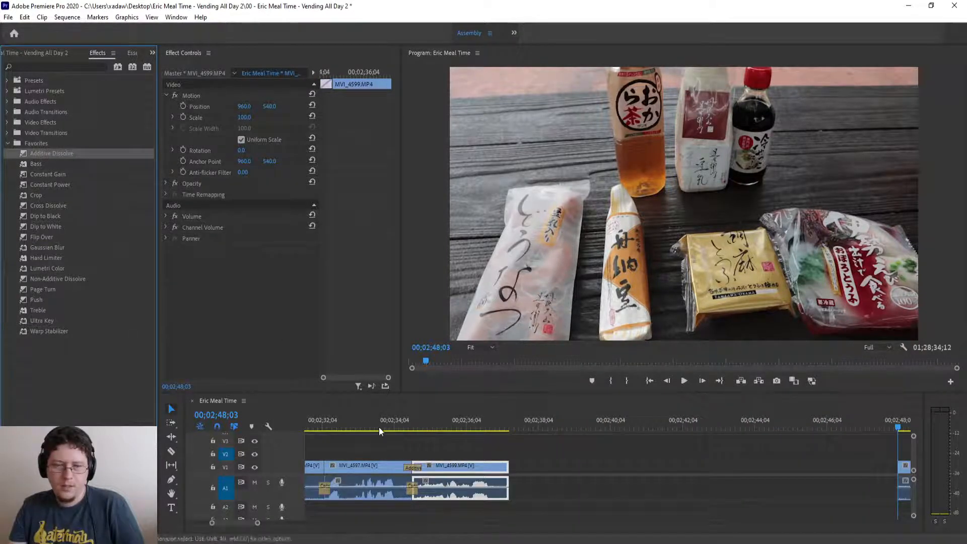
{"action": "left_click", "coordinate": [378, 428]}
{"action": "key", "text": "space"}
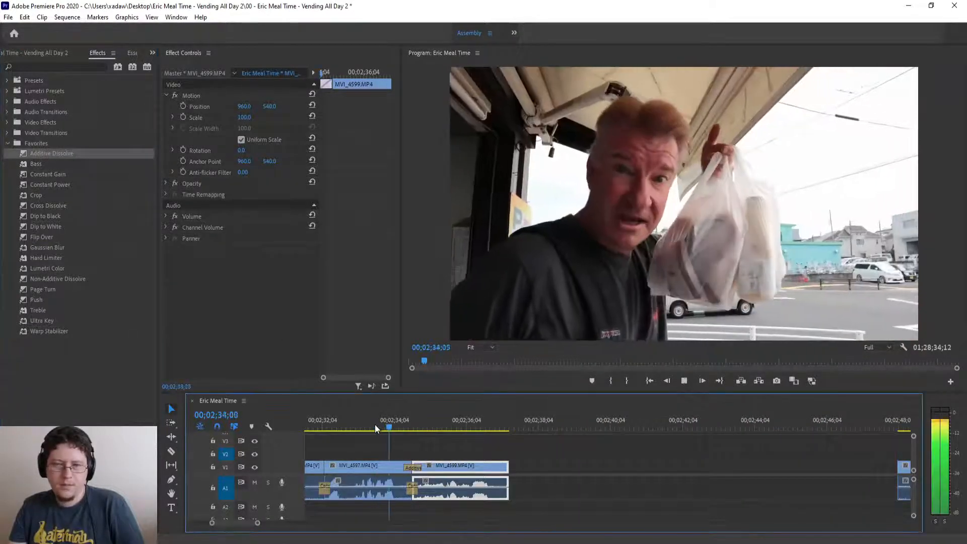
{"action": "scroll", "coordinate": [424, 449], "scroll_direction": "down", "scroll_amount": 5}
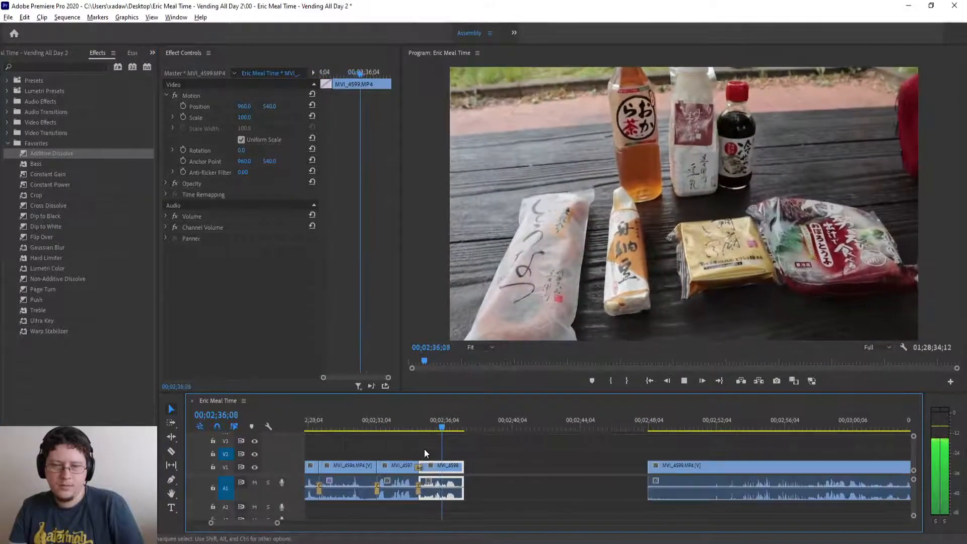
{"action": "key", "text": "space"}
- Locate the close-up of the red tofu package, split MVI_4599 at 00;02;57;13, and ripple delete the portion between the gap and the cut
{"action": "scroll", "coordinate": [477, 467], "scroll_direction": "down", "scroll_amount": 2}
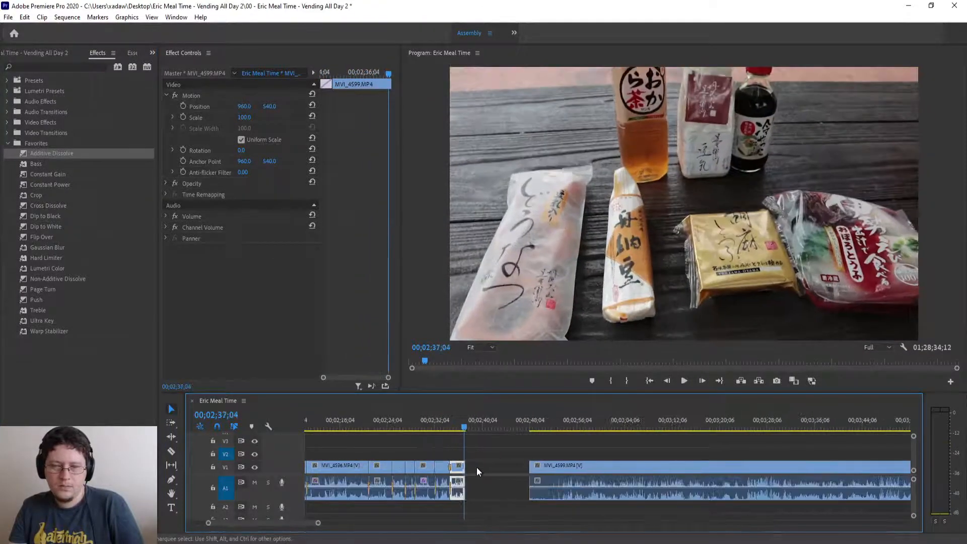
{"action": "left_click_drag", "start_coordinate": [533, 426], "coordinate": [585, 437]}
{"action": "scroll", "coordinate": [601, 470], "scroll_direction": "up", "scroll_amount": 5}
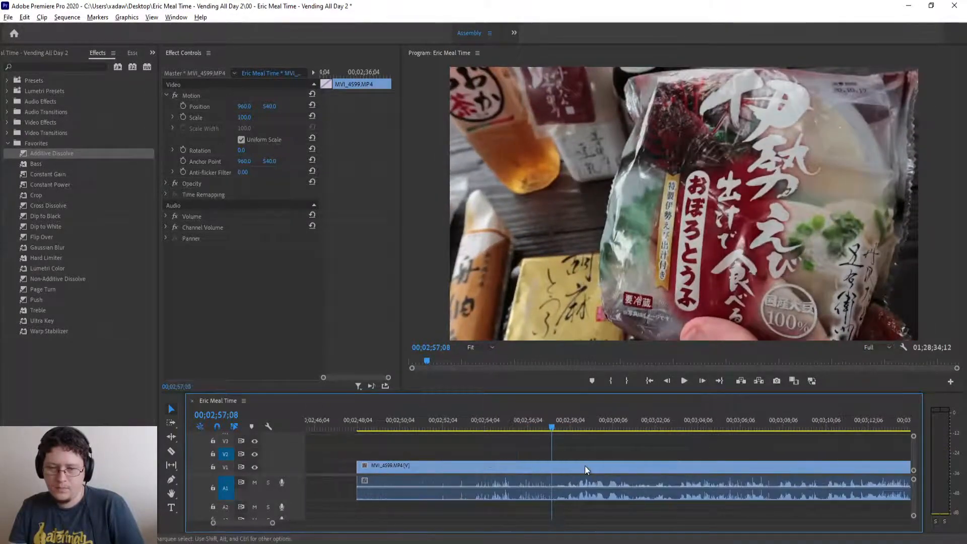
{"action": "key", "text": "space"}
{"action": "key", "text": "space"}
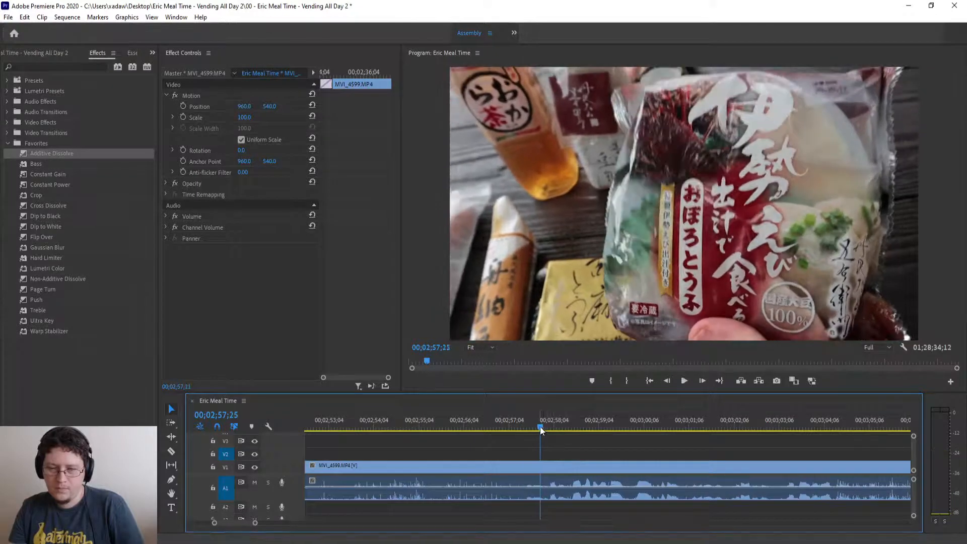
{"action": "left_click_drag", "start_coordinate": [541, 430], "coordinate": [522, 443]}
{"action": "key", "text": "ctrl+k"}
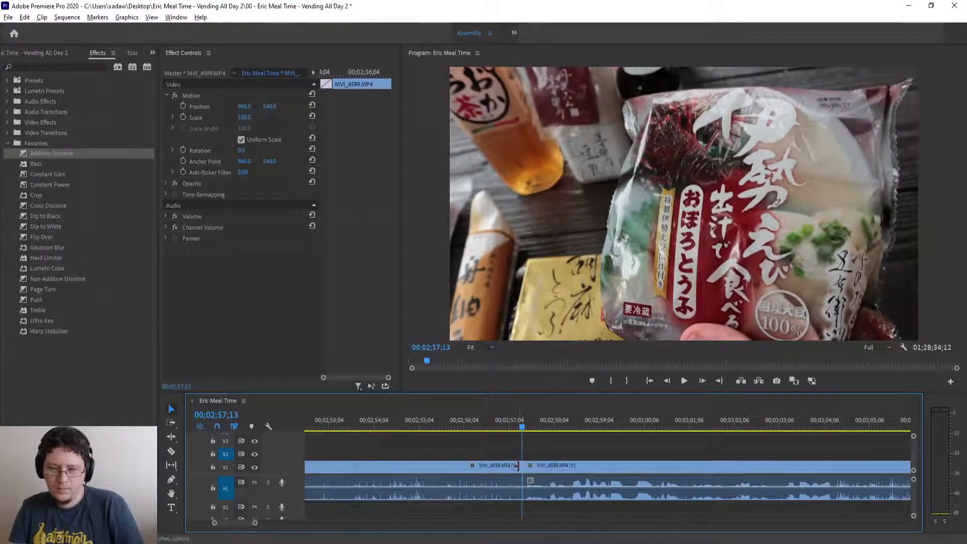
{"action": "scroll", "coordinate": [517, 466], "scroll_direction": "down", "scroll_amount": 5}
{"action": "left_click", "coordinate": [495, 467]}
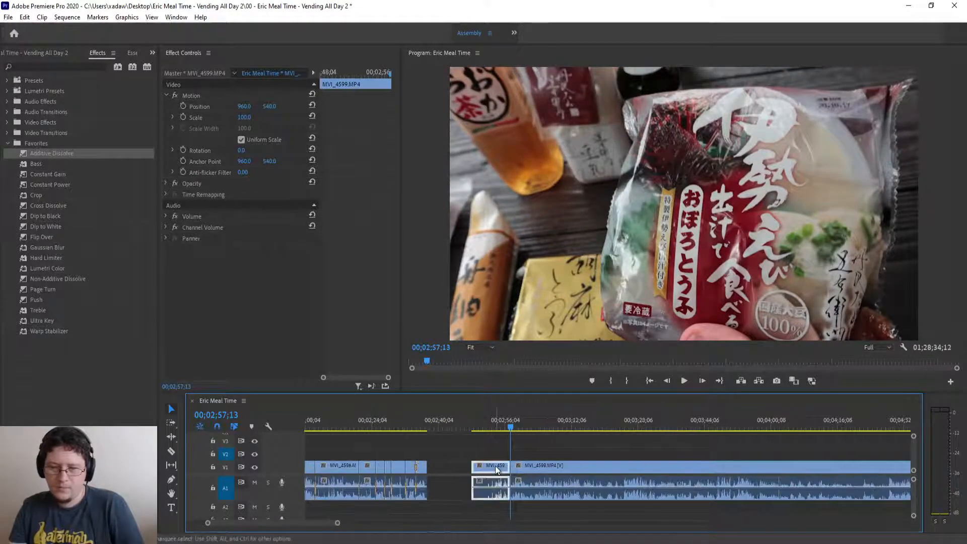
{"action": "key", "text": "shift+Delete"}
- Move the remaining MVI_4599 clip to directly after the short MVI_4599 segment at 00;02;37;04 and place the playhead before the join
{"action": "scroll", "coordinate": [442, 469], "scroll_direction": "up", "scroll_amount": 2}
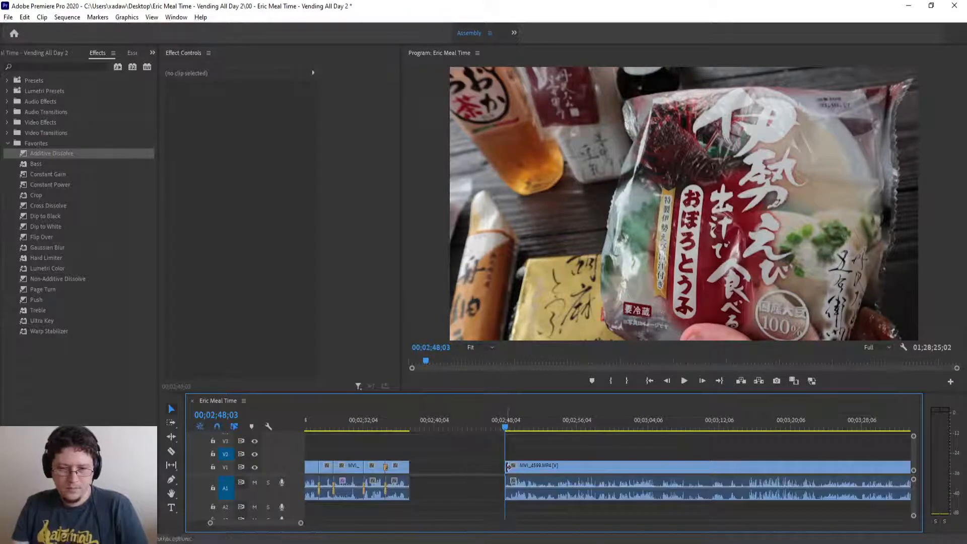
{"action": "left_click_drag", "start_coordinate": [508, 466], "coordinate": [425, 476]}
{"action": "scroll", "coordinate": [400, 444], "scroll_direction": "up", "scroll_amount": 3}
{"action": "left_click", "coordinate": [376, 421]}
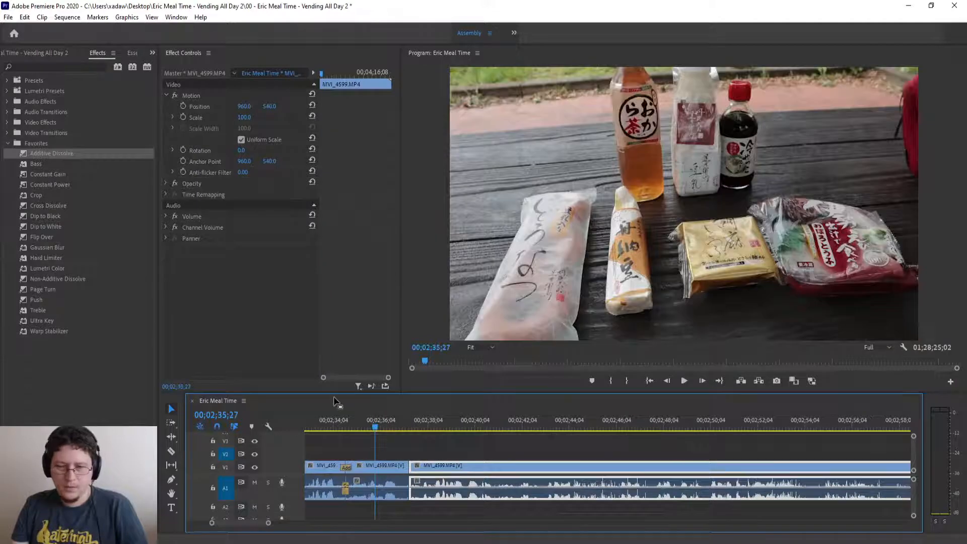
- Add a Constant Power audio crossfade at the join between the two MVI_4599 clips at 00;02;37;04 and check it by playback
{"action": "left_click", "coordinate": [49, 186]}
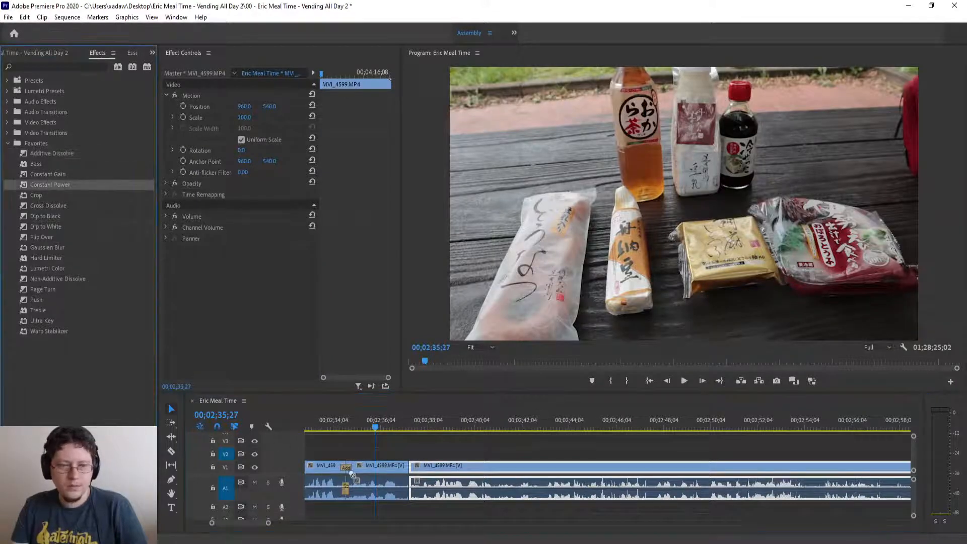
{"action": "key", "text": "space"}
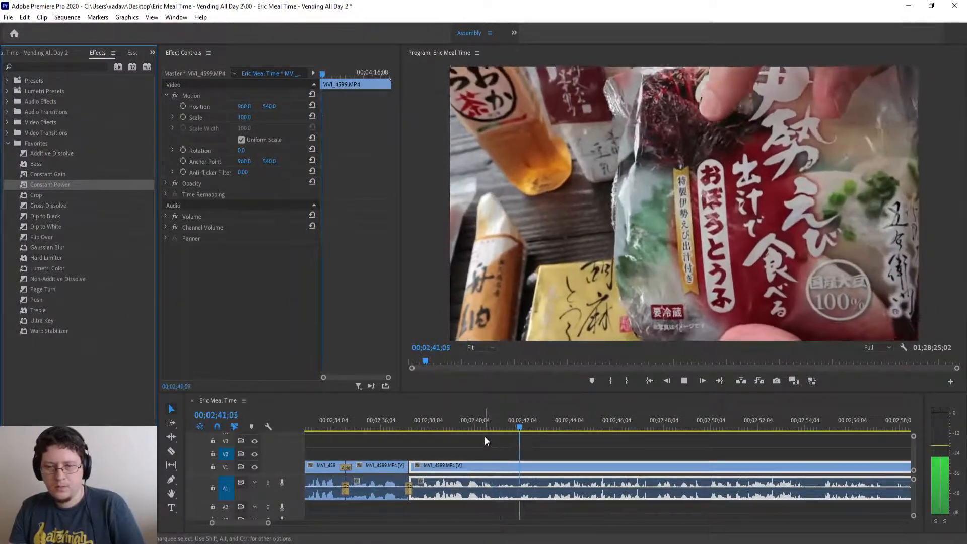
{"action": "key", "text": "minus"}
{"action": "key", "text": "minus"}
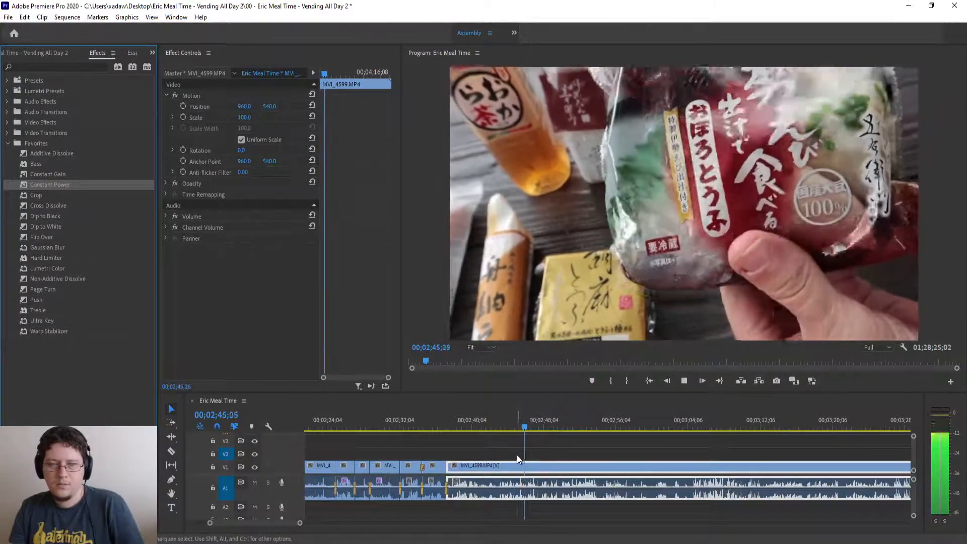
- Replay the red tofu package description and split MVI_4599 at 00;02;44;20
{"action": "key", "text": "space"}
{"action": "key", "text": "equal"}
{"action": "key", "text": "equal"}
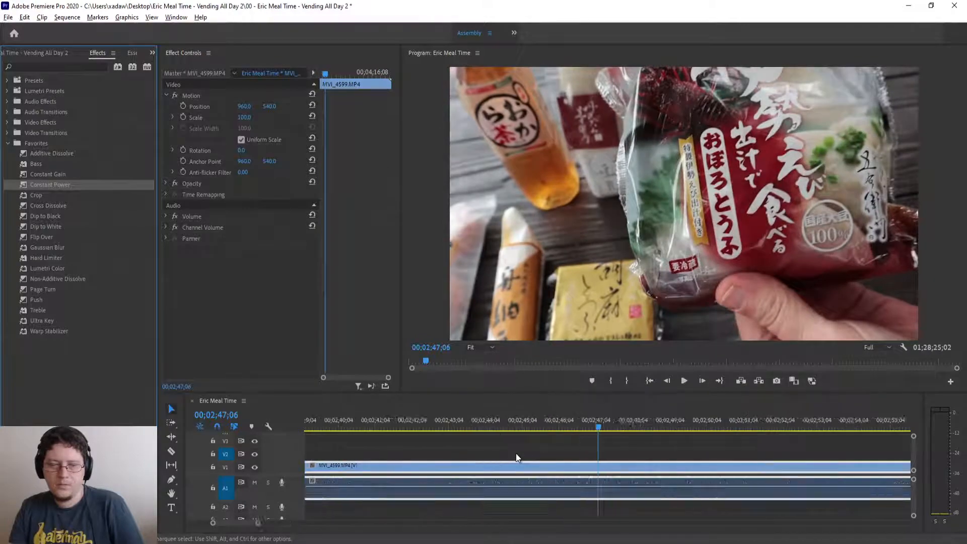
{"action": "left_click", "coordinate": [455, 424]}
{"action": "key", "text": "space"}
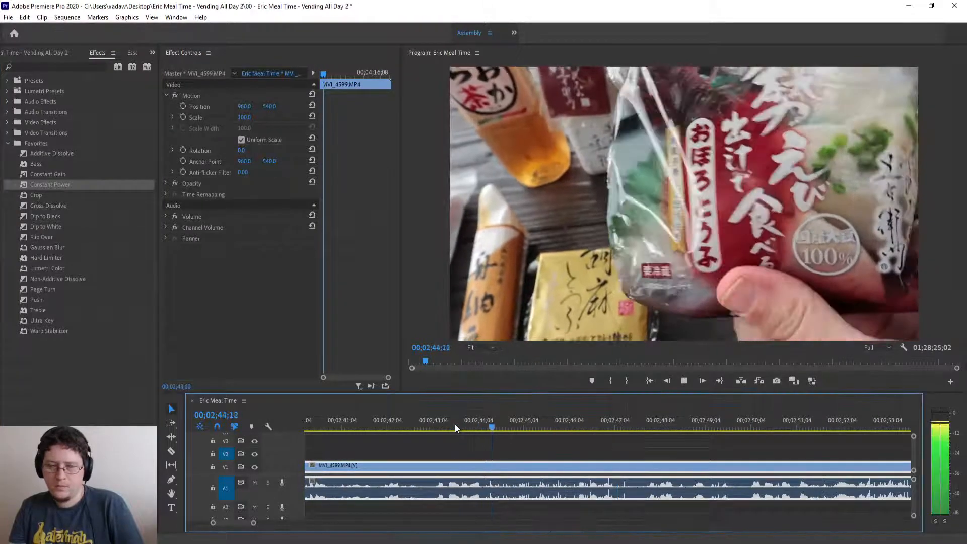
{"action": "left_click_drag", "start_coordinate": [455, 424], "coordinate": [503, 429]}
{"action": "key", "text": "ctrl+k"}
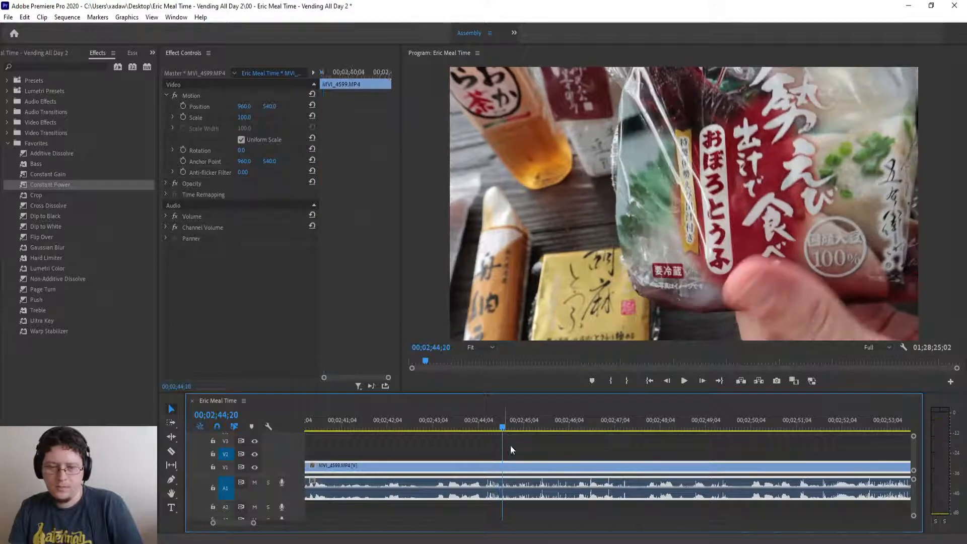
- Play through MVI_4599 after the cut to examine where the useful talk about the gold tofu package starts
{"action": "key", "text": "minus"}
{"action": "key", "text": "minus"}
{"action": "left_click", "coordinate": [587, 427]}
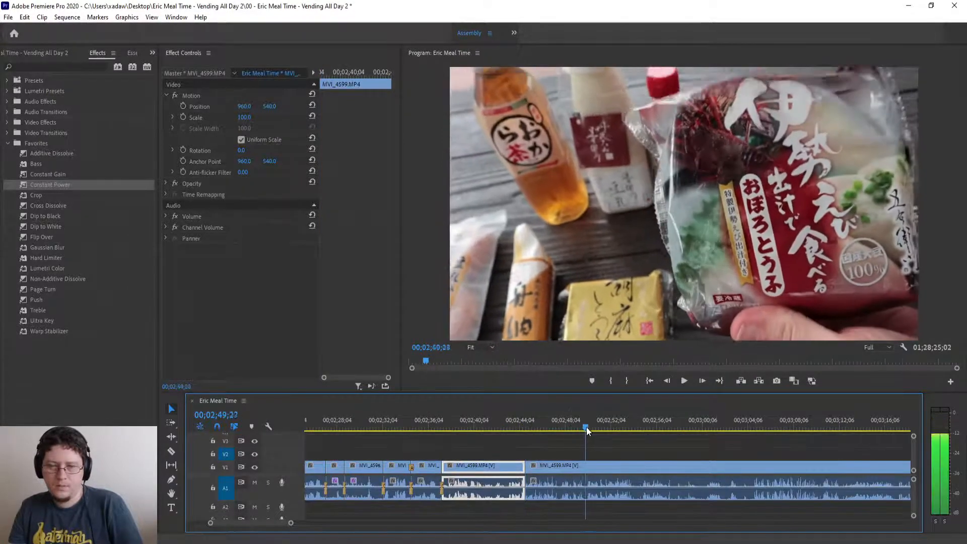
{"action": "key", "text": "space"}
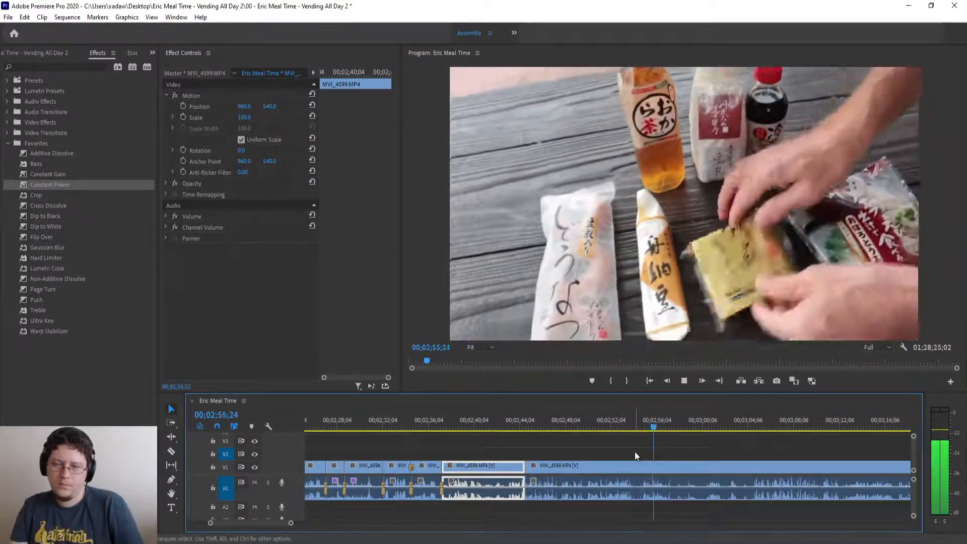
{"action": "scroll", "coordinate": [635, 452], "scroll_direction": "down", "scroll_amount": 2}
{"action": "scroll", "coordinate": [608, 473], "scroll_direction": "up", "scroll_amount": 2}
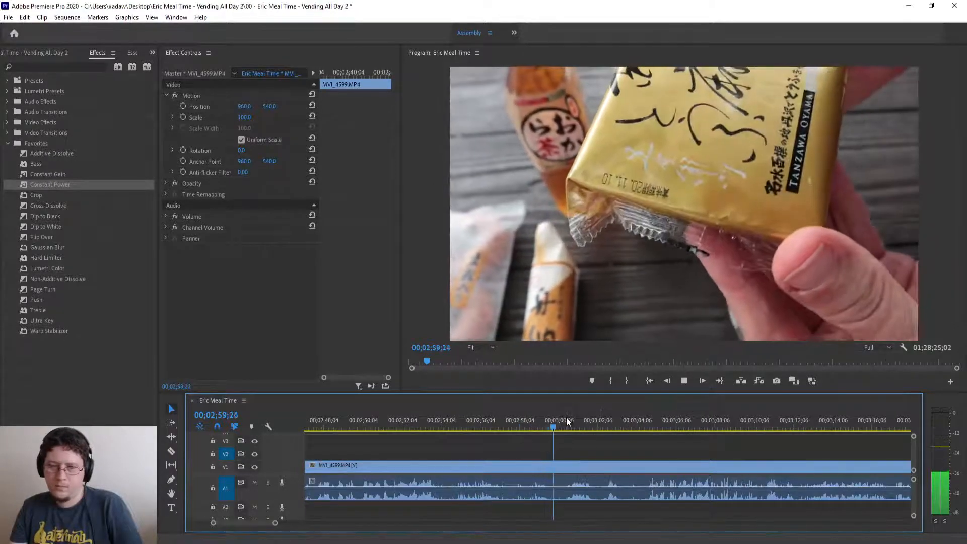
{"action": "left_click", "coordinate": [579, 428]}
{"action": "left_click_drag", "start_coordinate": [579, 428], "coordinate": [625, 441]}
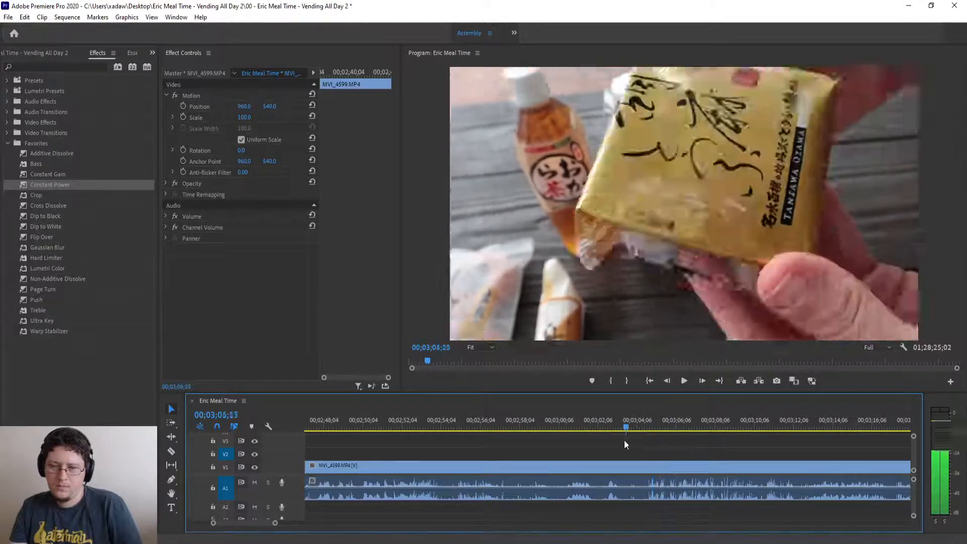
{"action": "key", "text": "space"}
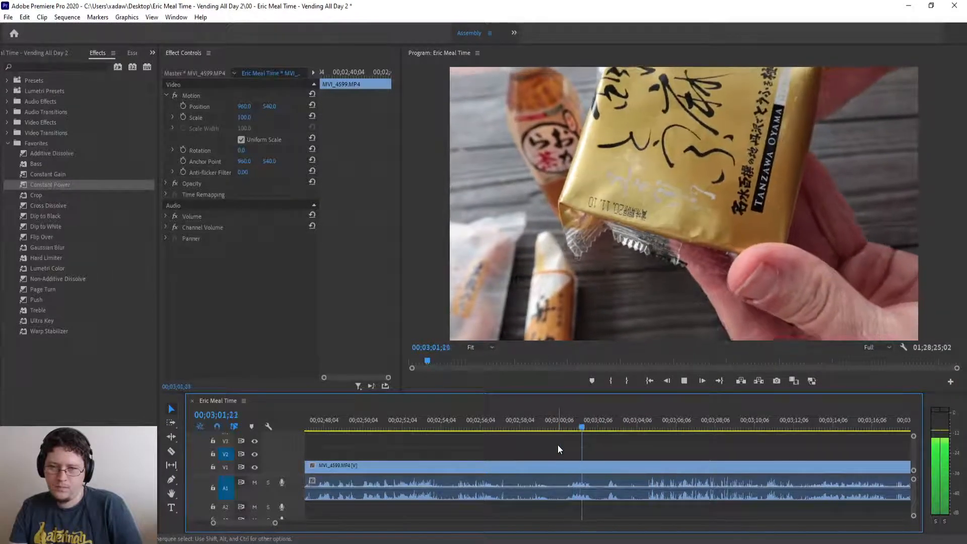
{"action": "key", "text": "minus"}
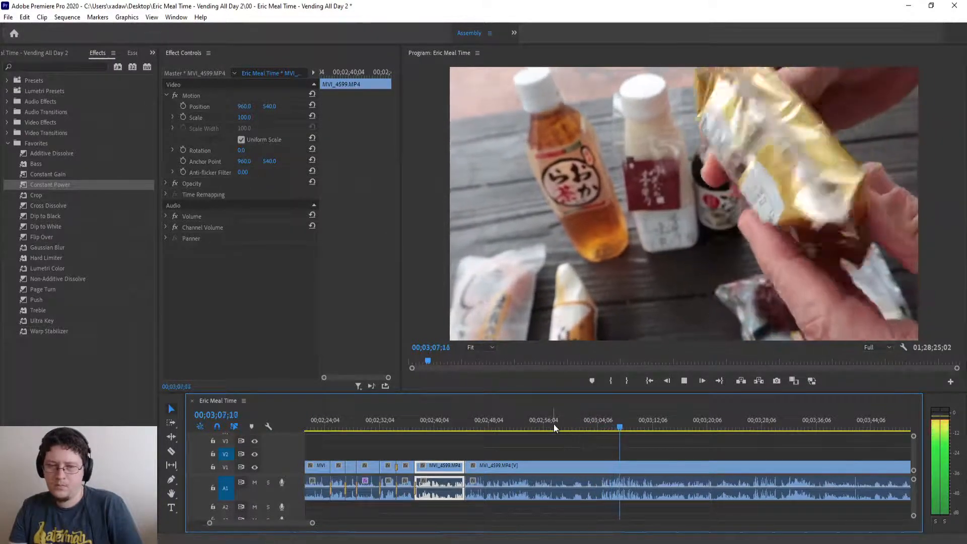
{"action": "left_click", "coordinate": [554, 424]}
{"action": "key", "text": "equal"}
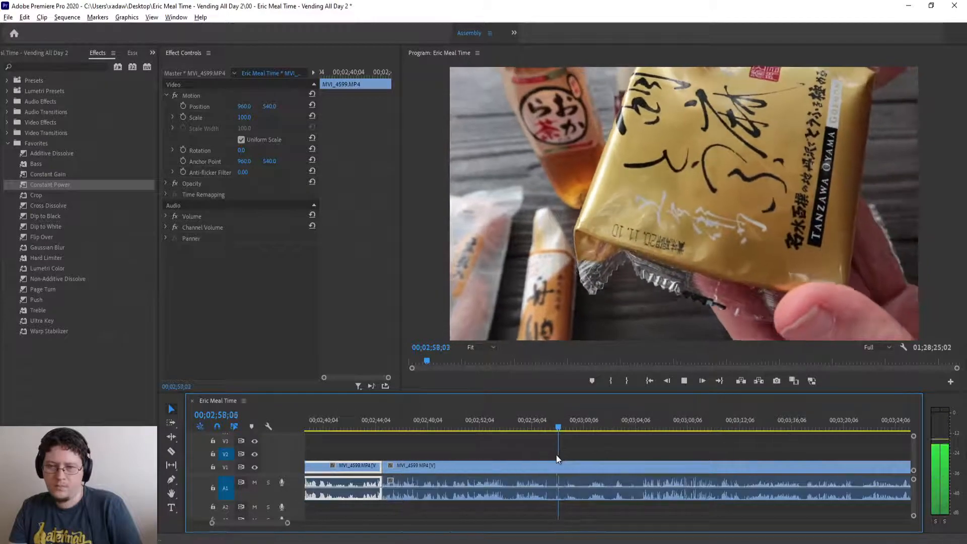
- Split MVI_4599 at 00;03;00;12 on the gold package close-up and ripple delete the portion between 00;02;44;20 and that cut
{"action": "left_click", "coordinate": [448, 422]}
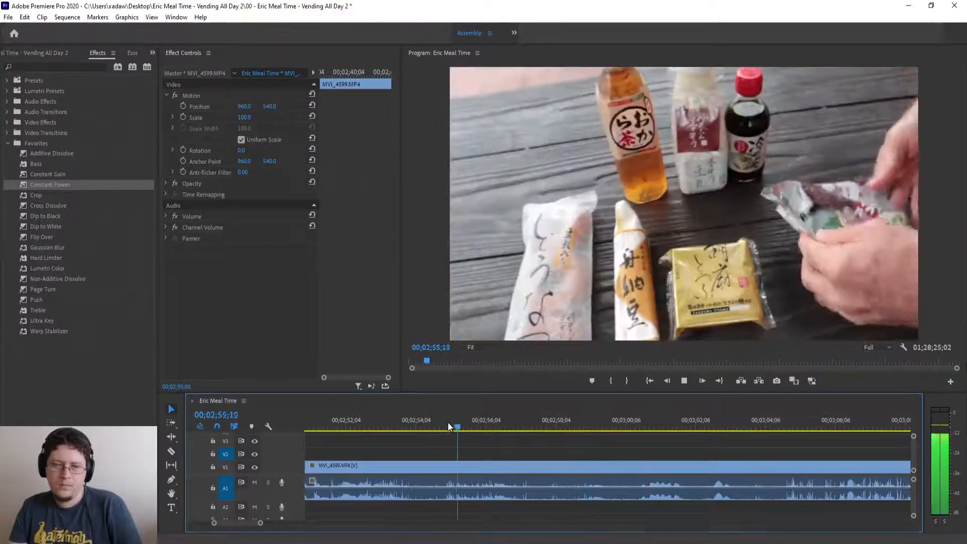
{"action": "key", "text": "equal"}
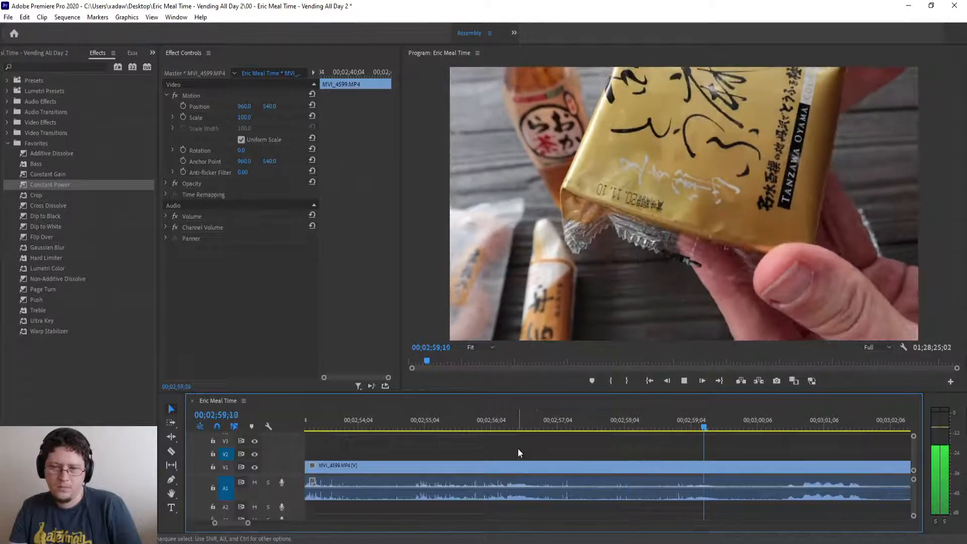
{"action": "key", "text": "space"}
{"action": "key", "text": "space"}
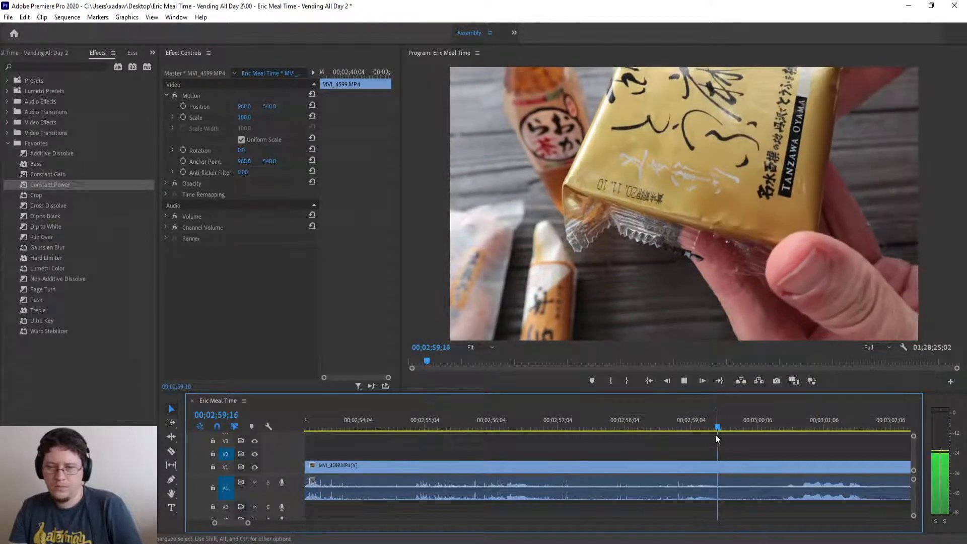
{"action": "key", "text": "space"}
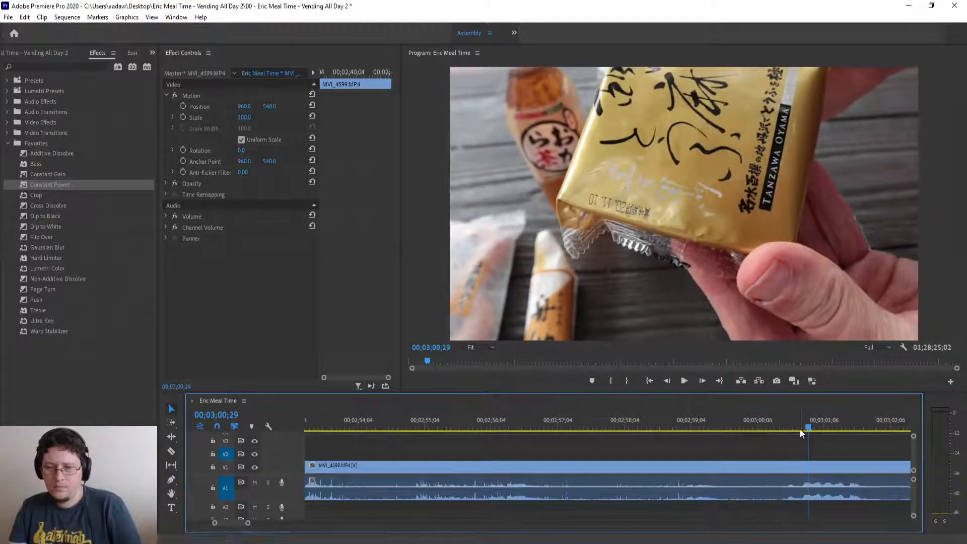
{"action": "left_click_drag", "start_coordinate": [808, 426], "coordinate": [771, 439]}
{"action": "key", "text": "ctrl+k"}
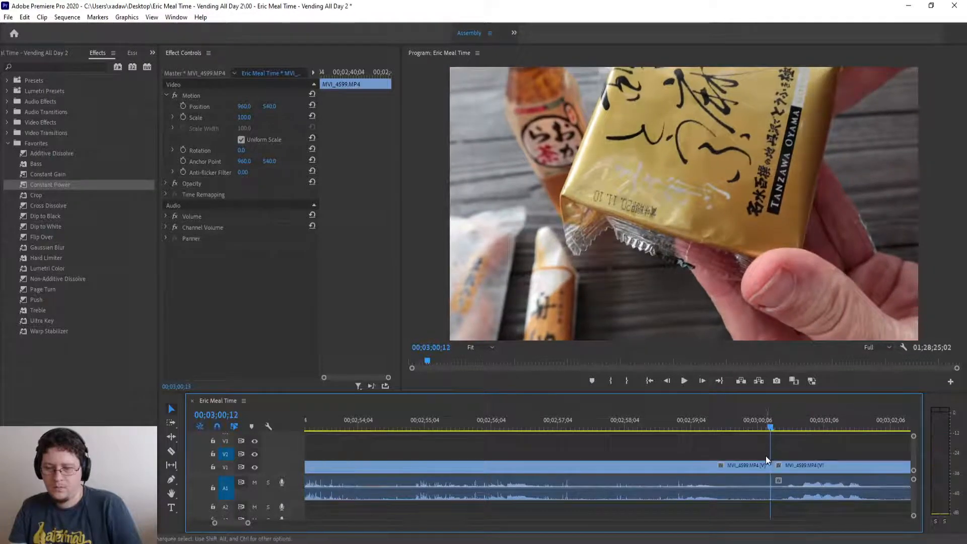
{"action": "key", "text": "minus"}
{"action": "left_click", "coordinate": [723, 469]}
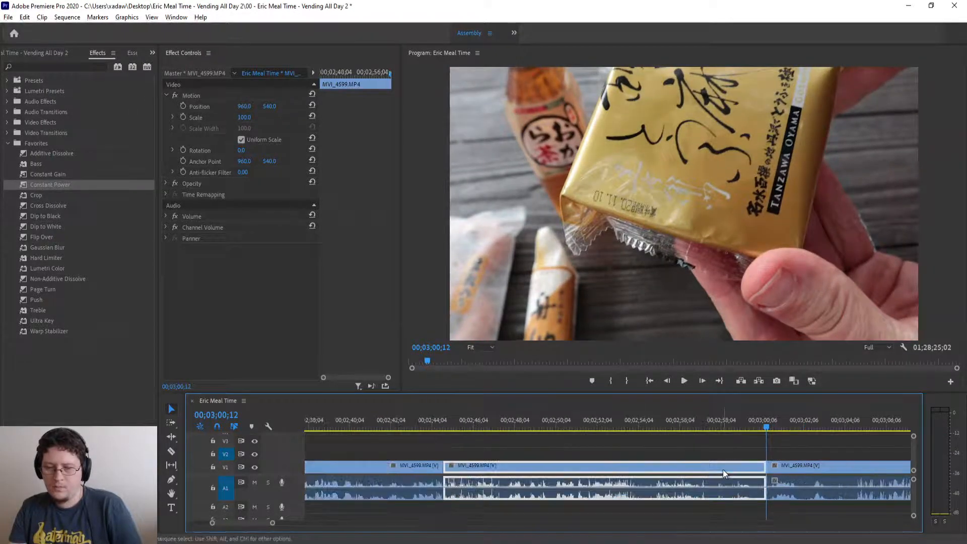
{"action": "key", "text": "shift+Delete"}
- Add a Constant Power audio crossfade at the 00;02;44;20 cut between the red and gold package shots and check it by playback
{"action": "key", "text": "equal"}
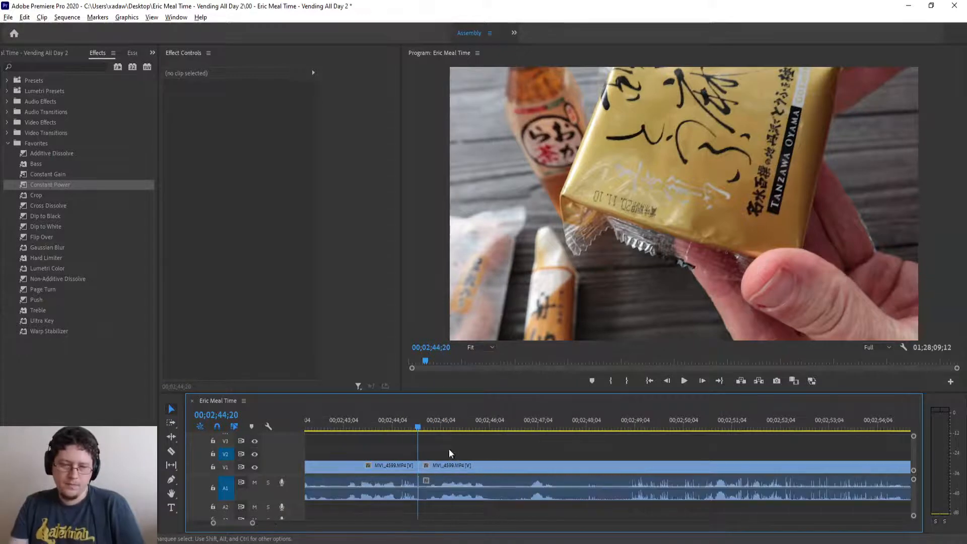
{"action": "left_click", "coordinate": [381, 412]}
{"action": "left_click", "coordinate": [40, 185]}
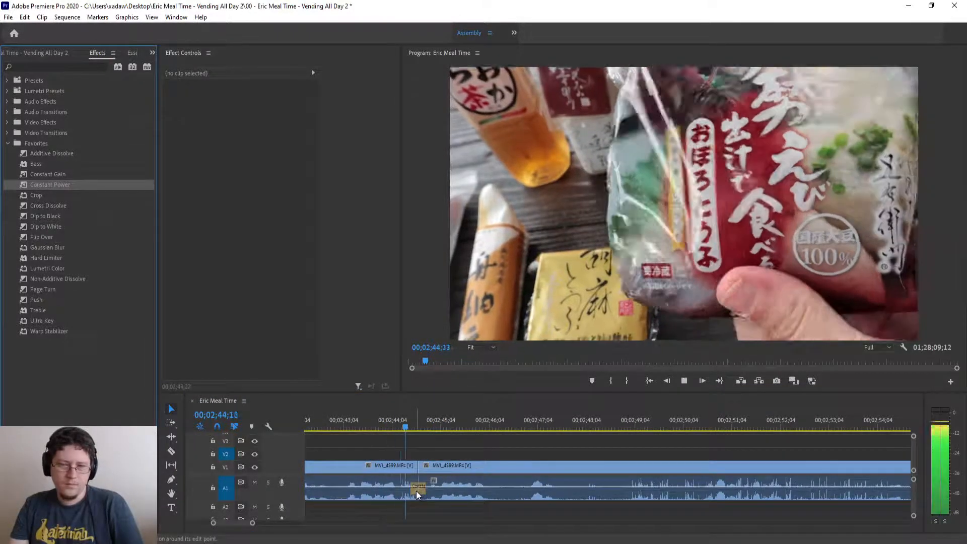
{"action": "left_click_drag", "start_coordinate": [416, 491], "coordinate": [417, 488]}
{"action": "key", "text": "minus"}
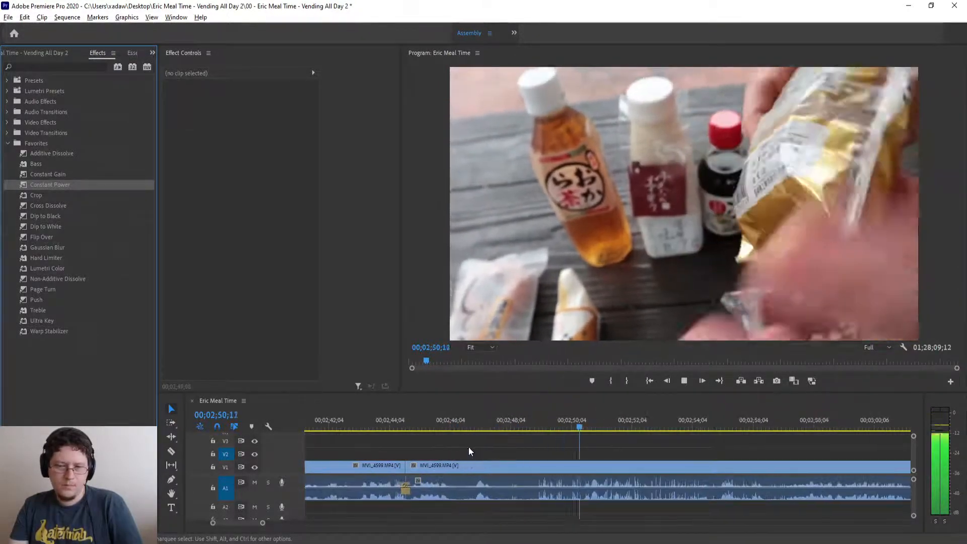
{"action": "key", "text": "equal"}
{"action": "left_click", "coordinate": [404, 419]}
{"action": "key", "text": "space"}
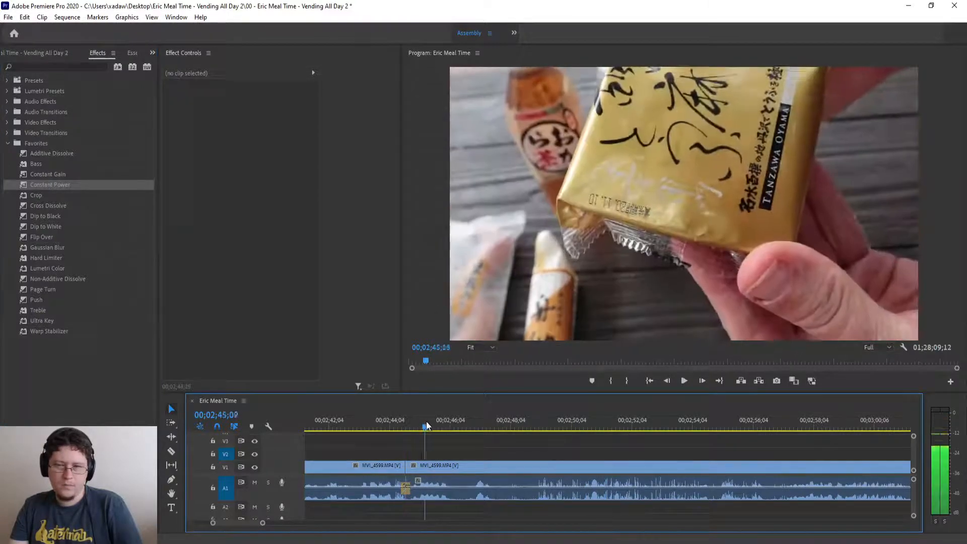
- Split MVI_4599 at 00;02;46;10, after the first line about the gold package
{"action": "mouse_move", "coordinate": [464, 427]}
{"action": "left_mouse_down"}
{"action": "mouse_move", "coordinate": [446, 432]}
{"action": "mouse_move", "coordinate": [455, 432]}
{"action": "left_mouse_up"}
{"action": "key", "text": "Right"}
{"action": "key", "text": "Right"}
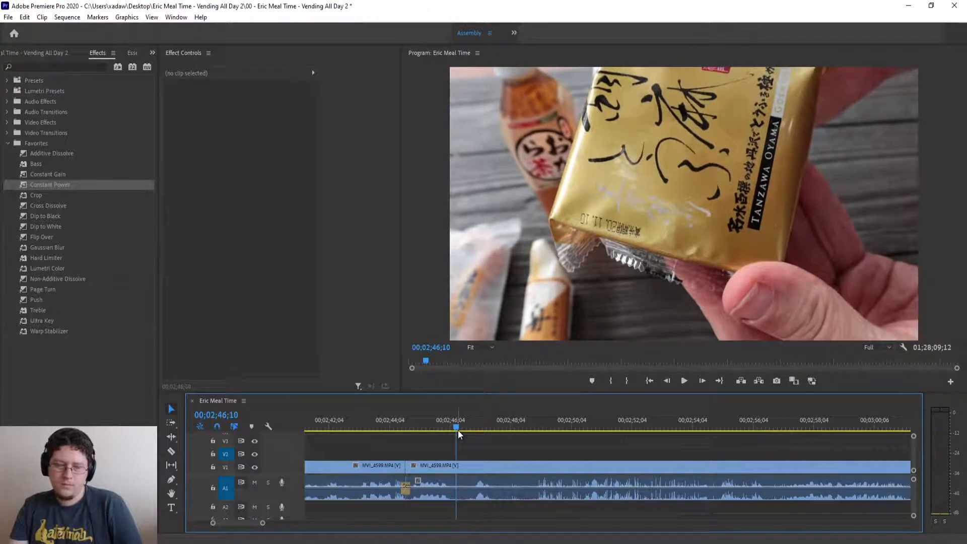
{"action": "key", "text": "ctrl+k"}
- Split MVI_4599 at 00;02;57;06, where a finger points at the gold package, and ripple delete the portion from 00;02;46;10 to that cut
{"action": "key", "text": "minus"}
{"action": "key", "text": "minus"}
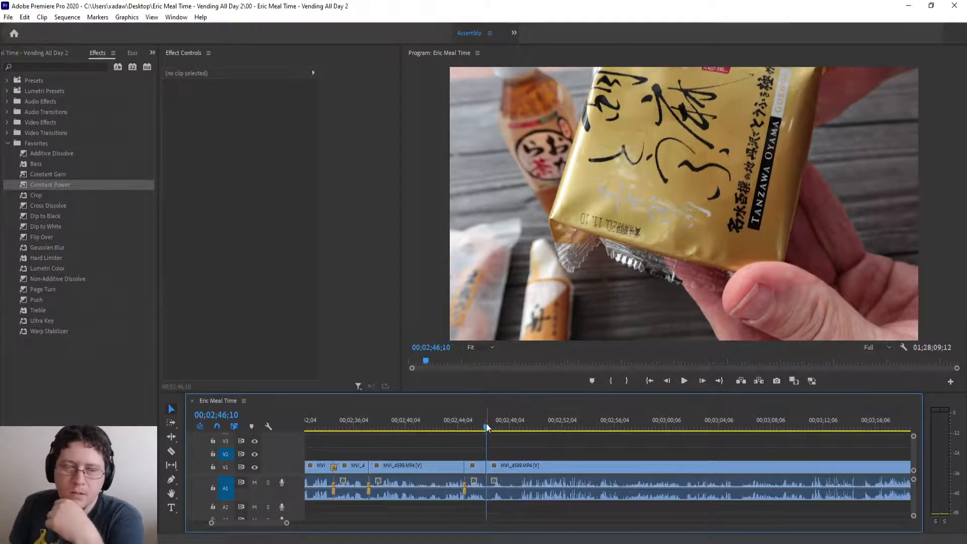
{"action": "left_click_drag", "start_coordinate": [485, 424], "coordinate": [621, 447]}
{"action": "key", "text": "space"}
{"action": "key", "text": "equal"}
{"action": "key", "text": "ctrl+k"}
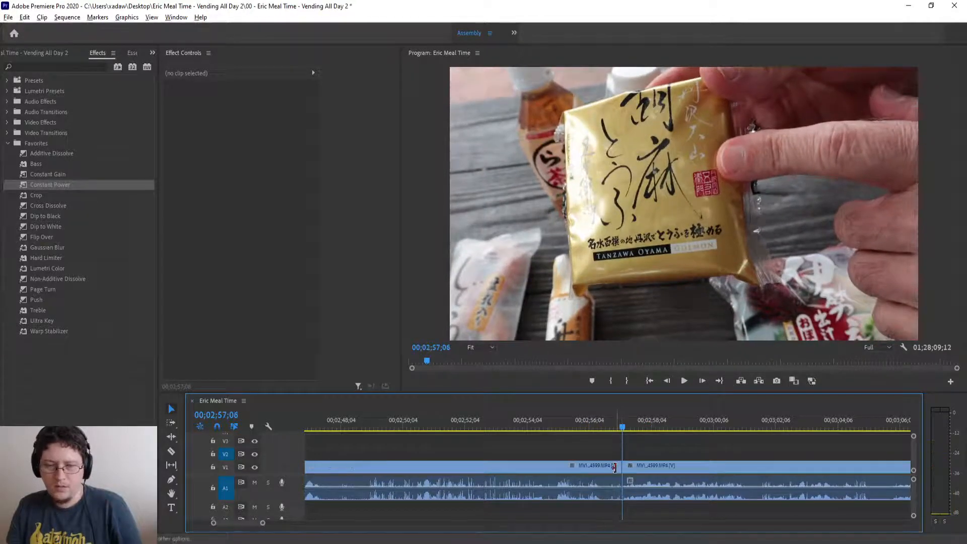
{"action": "key", "text": "minus"}
{"action": "left_click", "coordinate": [588, 467]}
{"action": "key", "text": "shift+Delete"}
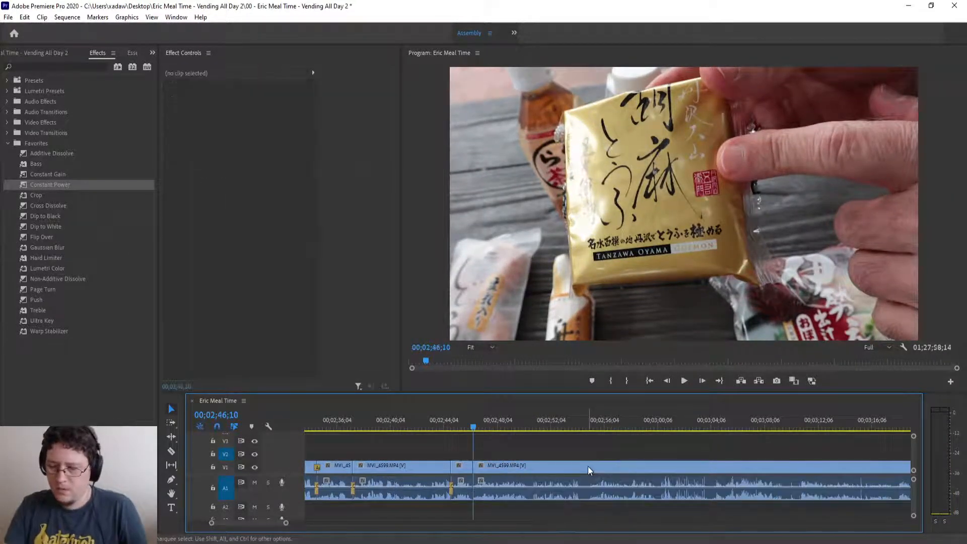
- Ripple delete the short gold package segment between the cuts at 00;02;44;20 and 00;02;46;10
{"action": "key", "text": "equal"}
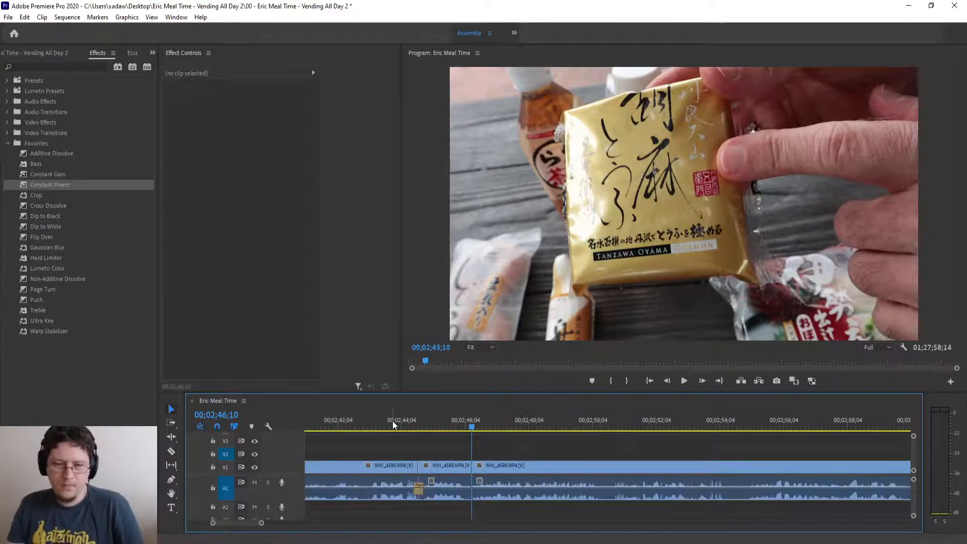
{"action": "left_click_drag", "start_coordinate": [392, 421], "coordinate": [445, 426]}
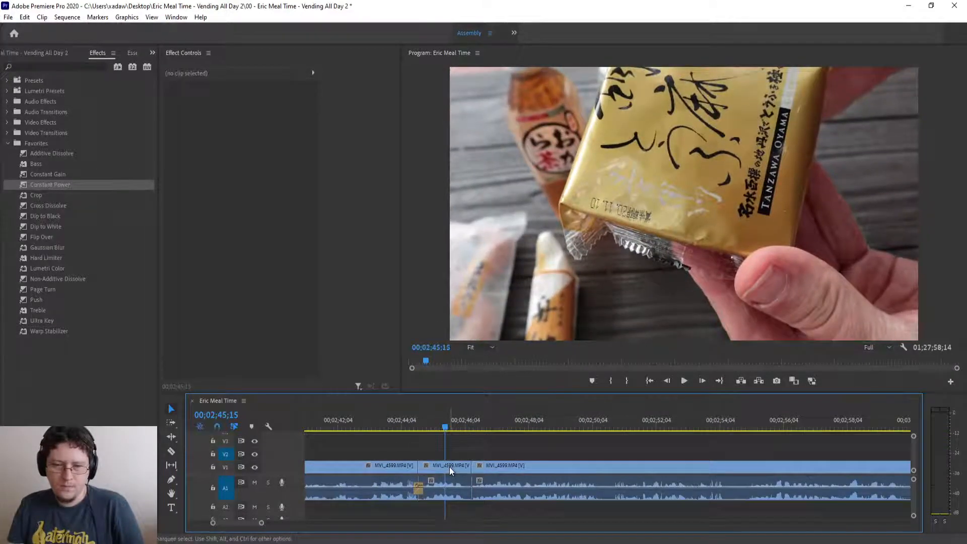
{"action": "left_click", "coordinate": [449, 467]}
{"action": "key", "text": "shift+Delete"}
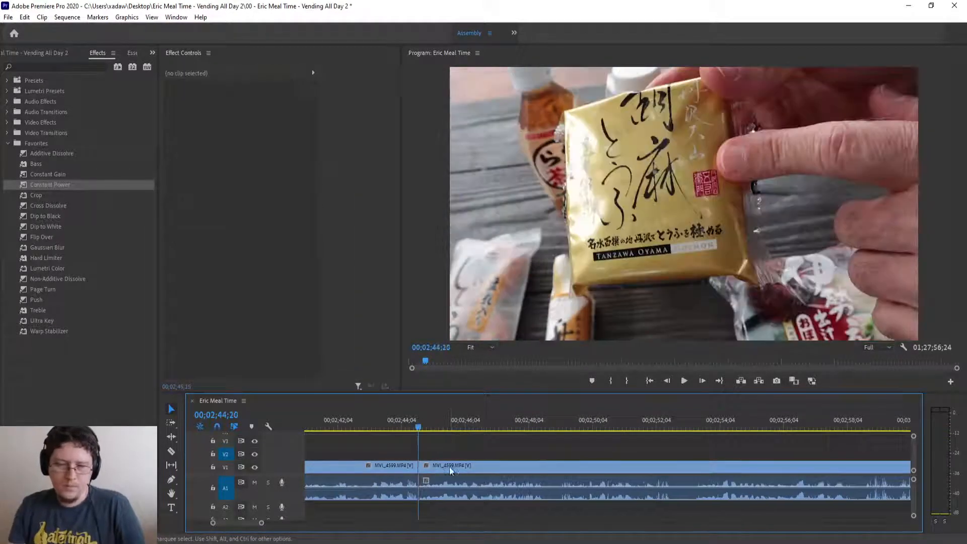
- Add a Constant Power audio crossfade at the new 00;02;44;20 join to the gold package shot and check it by playback
{"action": "left_click", "coordinate": [387, 427]}
{"action": "left_click_drag", "start_coordinate": [63, 186], "coordinate": [291, 379]}
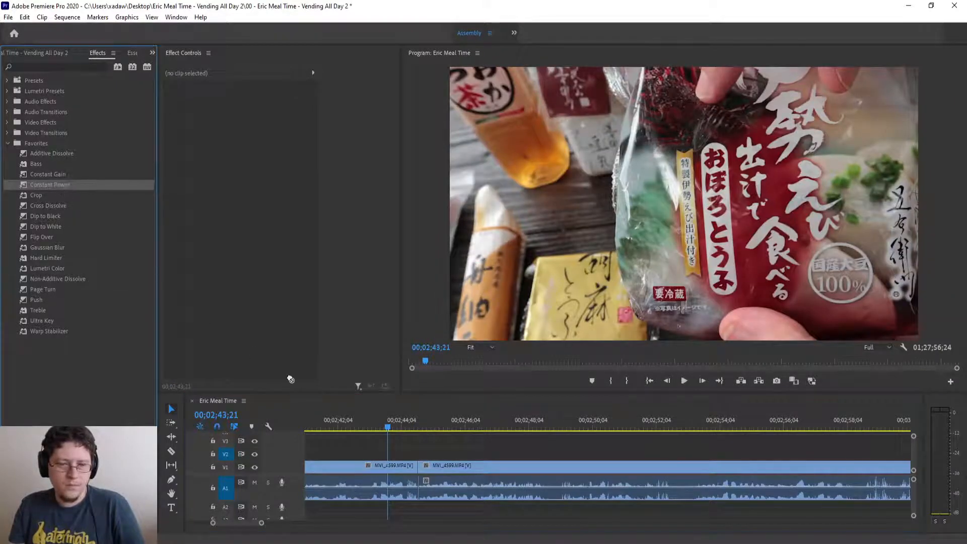
{"action": "left_click_drag", "start_coordinate": [420, 491], "coordinate": [418, 490]}
{"action": "key", "text": "space"}
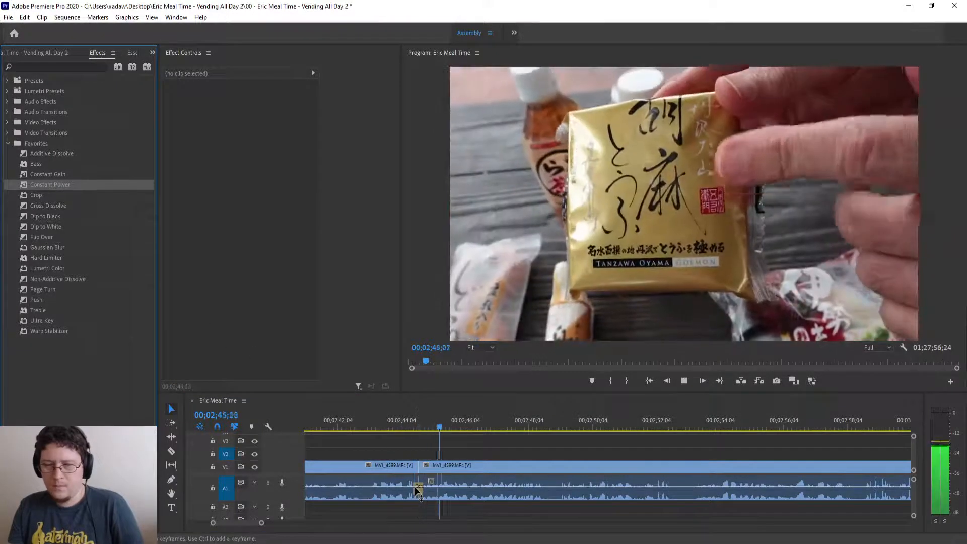
{"action": "key", "text": "space"}
- Trim five frames off the end of the red package clip with Ripple Edit, replay the join, and return to the Selection tool
{"action": "left_click", "coordinate": [171, 436]}
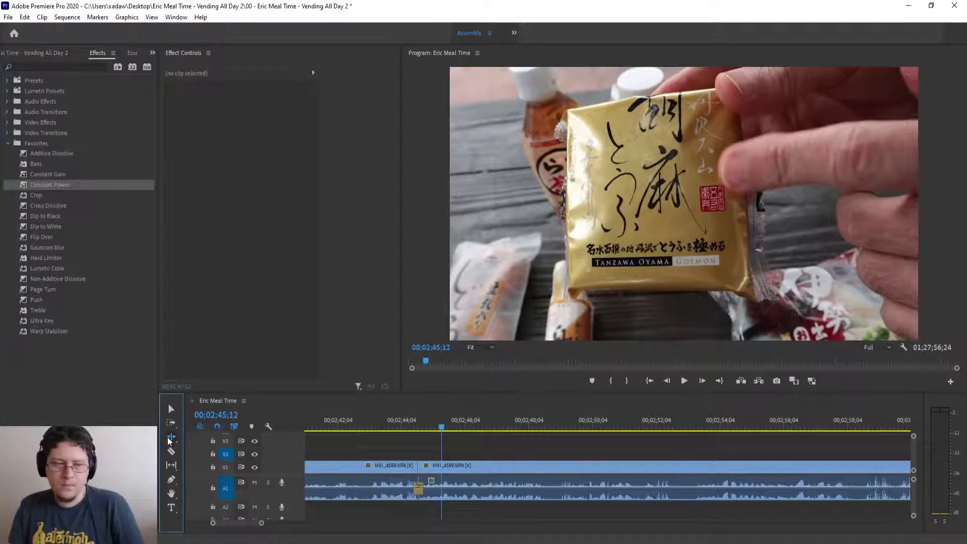
{"action": "left_click_drag", "start_coordinate": [410, 461], "coordinate": [405, 464]}
{"action": "left_click", "coordinate": [383, 427]}
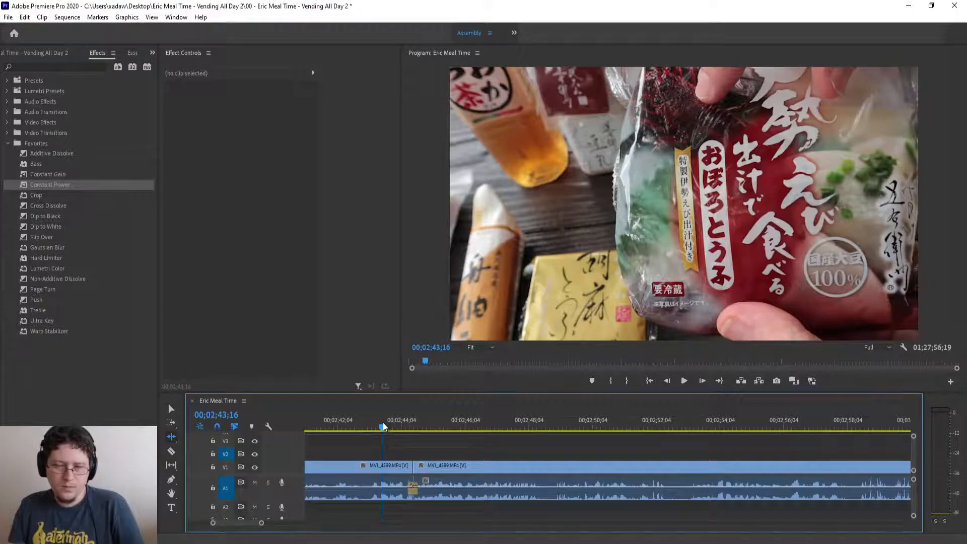
{"action": "key", "text": "space"}
{"action": "left_click", "coordinate": [171, 408]}
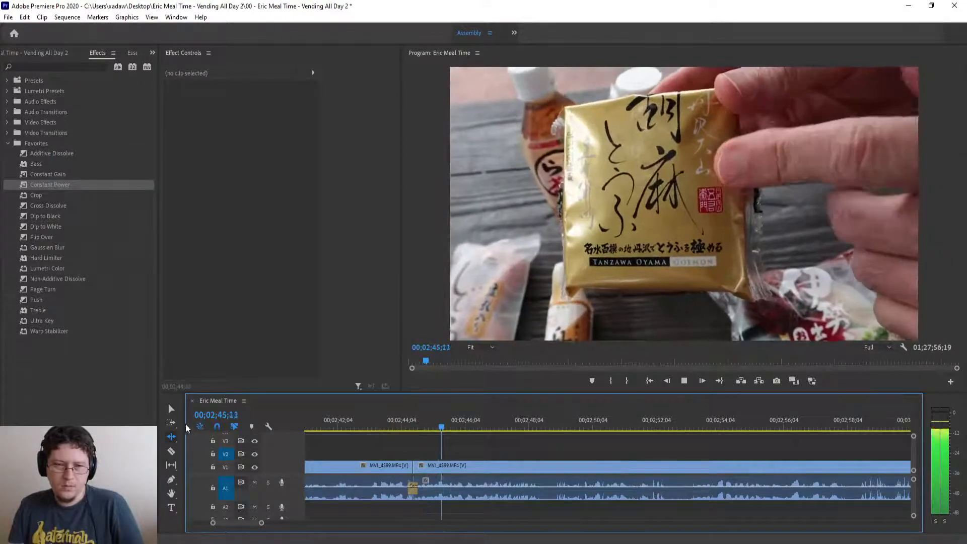
- Split MVI_4599 at about 00;02;48;19, where the gold package is being put down
{"action": "key", "text": "minus"}
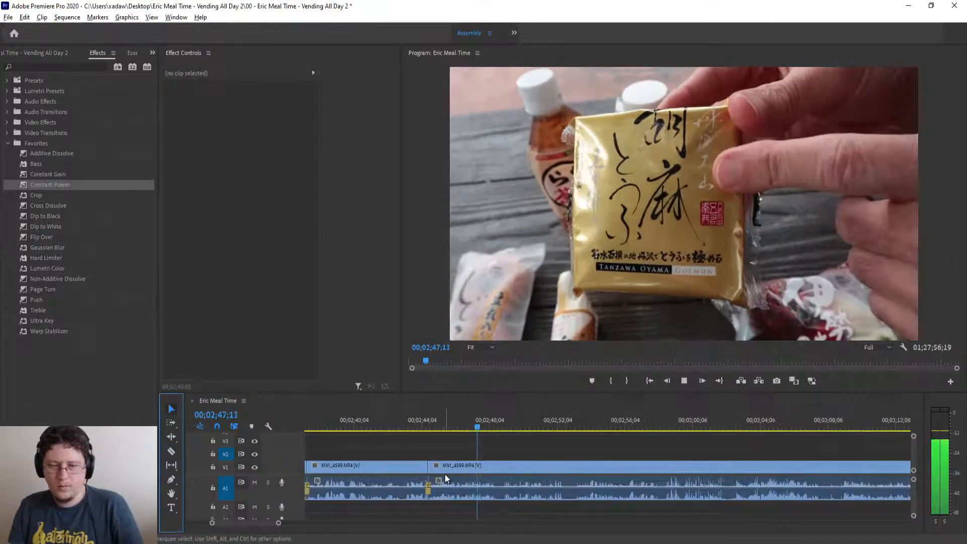
{"action": "key", "text": "space"}
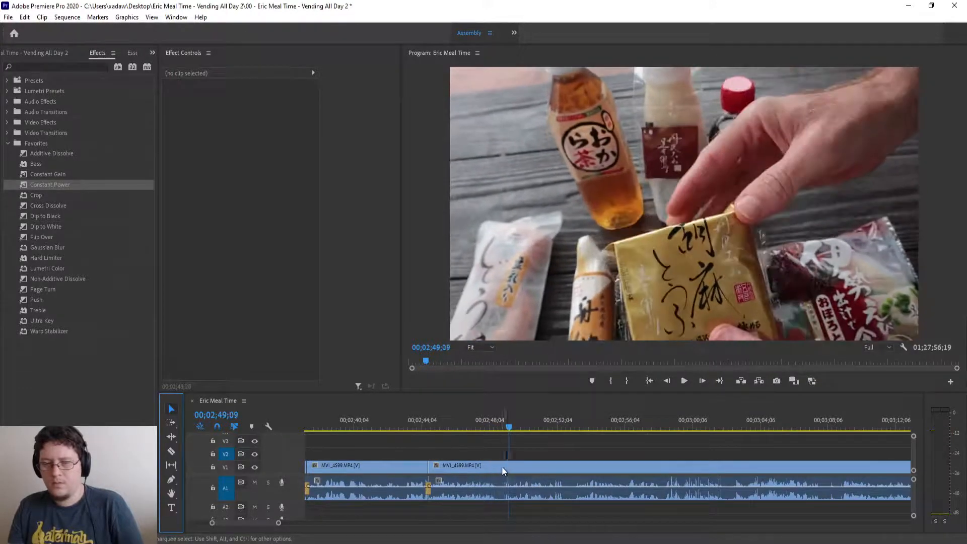
{"action": "key", "text": "equal"}
{"action": "key", "text": "equal"}
{"action": "left_click_drag", "start_coordinate": [437, 420], "coordinate": [482, 422]}
{"action": "key", "text": "ctrl+k"}
- Split MVI_4599 at 00;02;53;06, with the orange-and-white package in hand, and ripple delete the segment between the two cuts
{"action": "left_click_drag", "start_coordinate": [589, 416], "coordinate": [834, 442]}
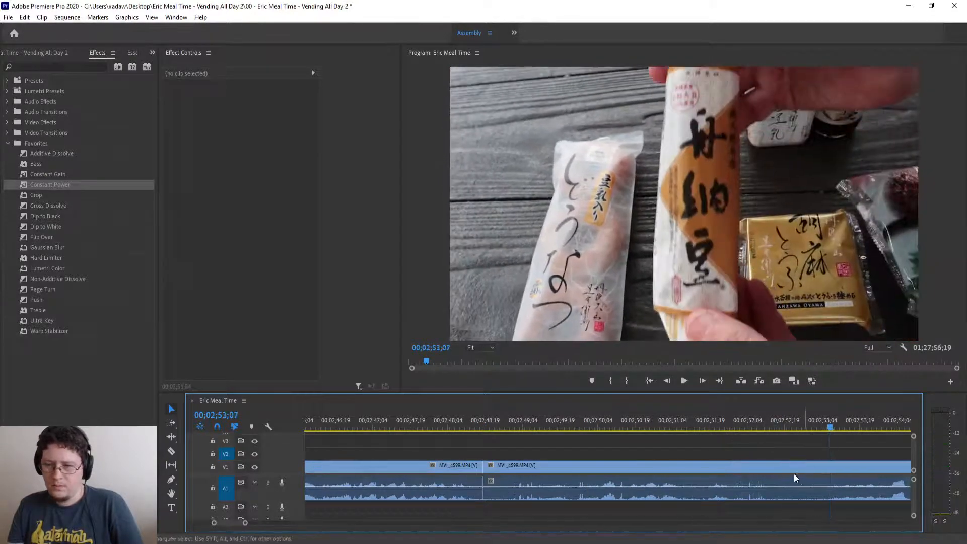
{"action": "key", "text": "minus"}
{"action": "key", "text": "minus"}
{"action": "key", "text": "space"}
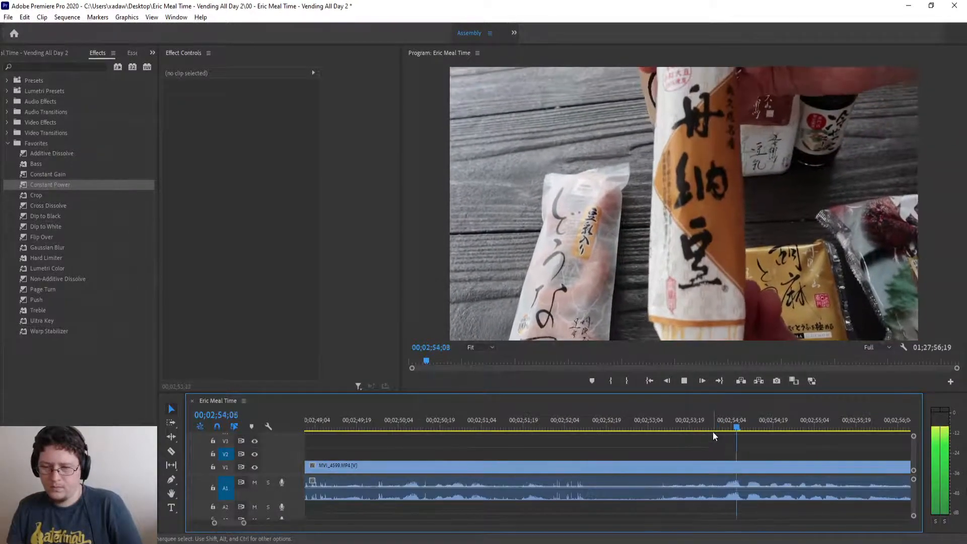
{"action": "key", "text": "equal"}
{"action": "key", "text": "equal"}
{"action": "mouse_move", "coordinate": [641, 416]}
{"action": "left_mouse_down"}
{"action": "mouse_move", "coordinate": [674, 418]}
{"action": "mouse_move", "coordinate": [655, 427]}
{"action": "left_mouse_up"}
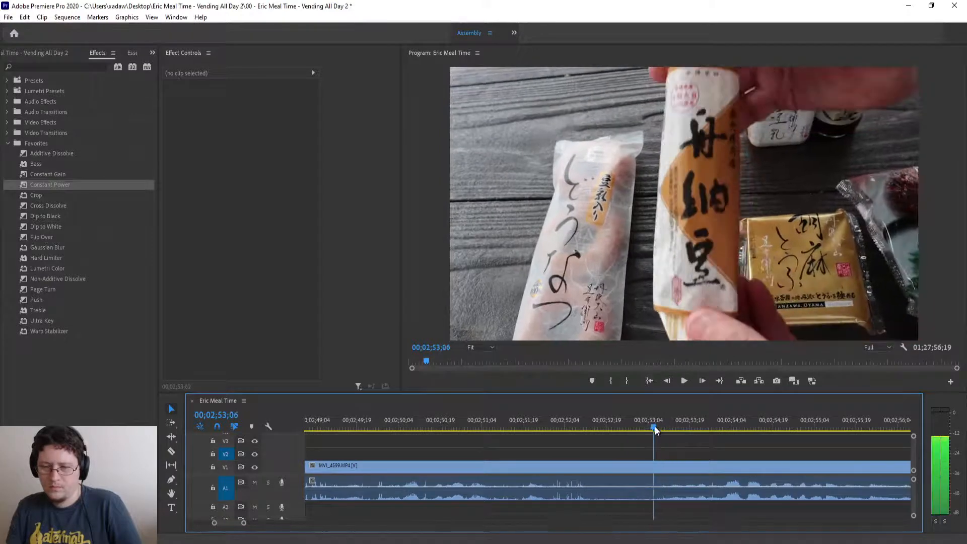
{"action": "key", "text": "ctrl+k"}
{"action": "key", "text": "minus"}
{"action": "left_click", "coordinate": [629, 467]}
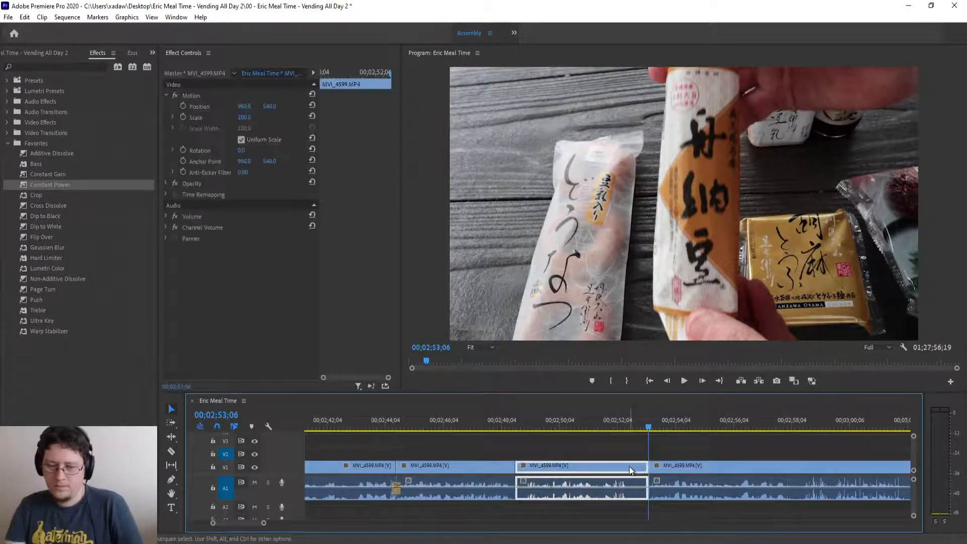
{"action": "key", "text": "q"}
- Add a Constant Power audio crossfade at the join to the orange-and-white package shot, save the project and play the join
{"action": "left_click", "coordinate": [478, 421]}
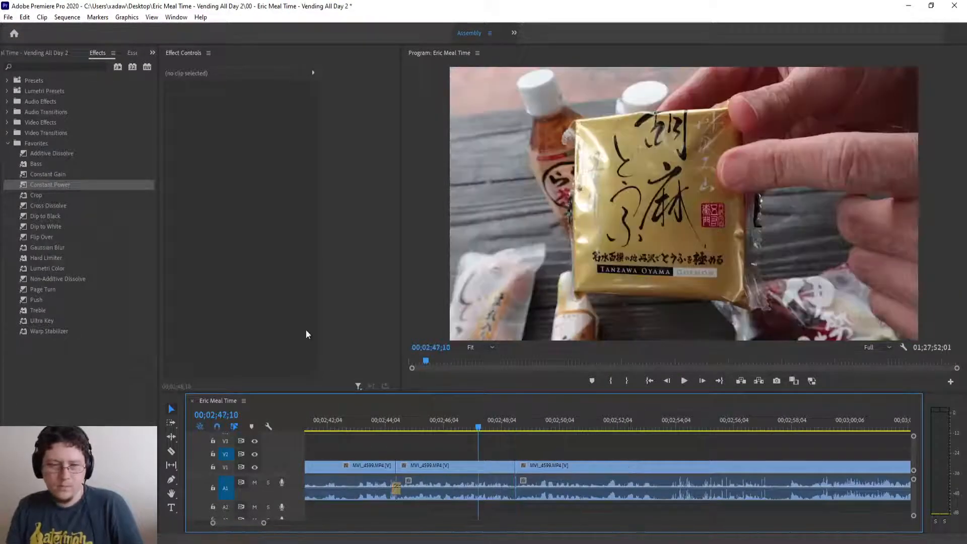
{"action": "left_click", "coordinate": [56, 186]}
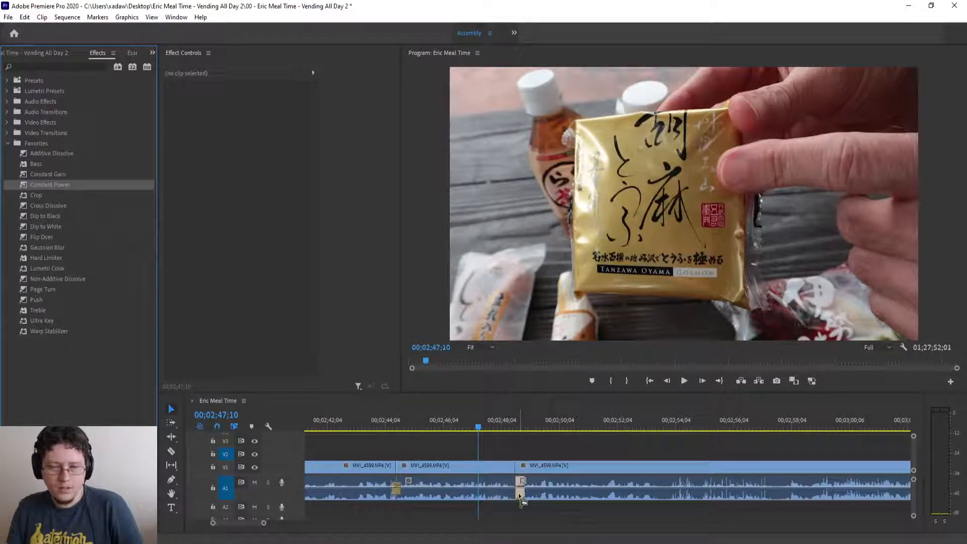
{"action": "left_click_drag", "start_coordinate": [521, 499], "coordinate": [515, 494]}
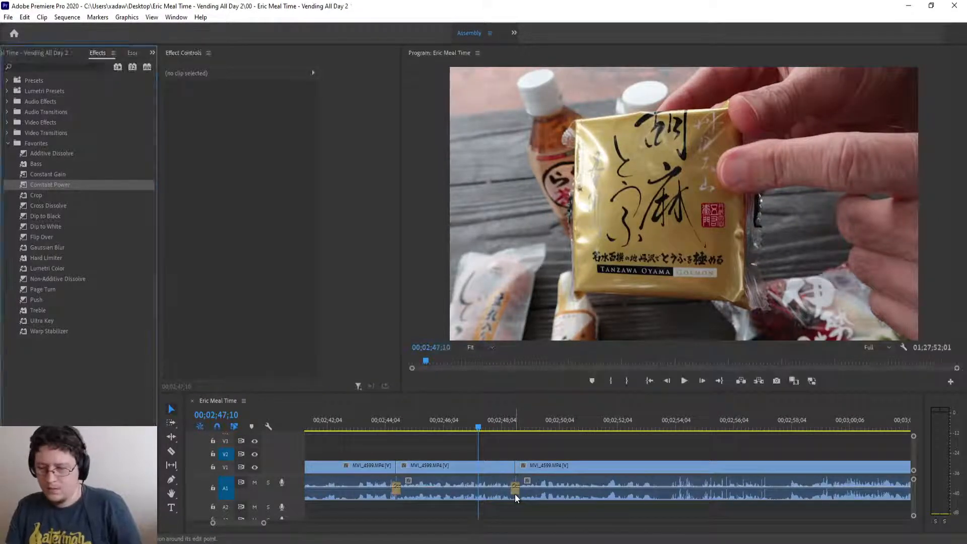
{"action": "key", "text": "space"}
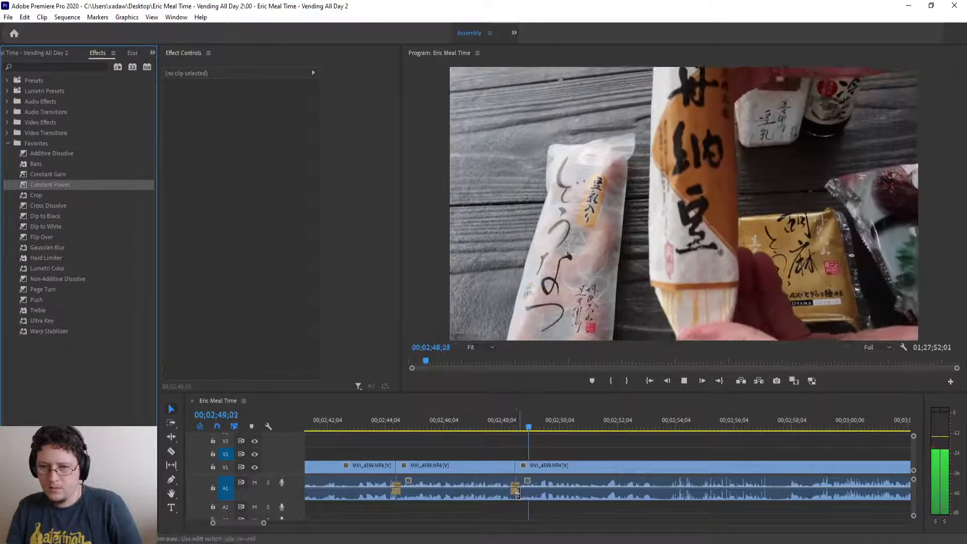
- Review the orange-and-white package shot and split MVI_4599 at 00;02;53;16
{"action": "scroll", "coordinate": [523, 494], "scroll_direction": "down", "scroll_amount": 5}
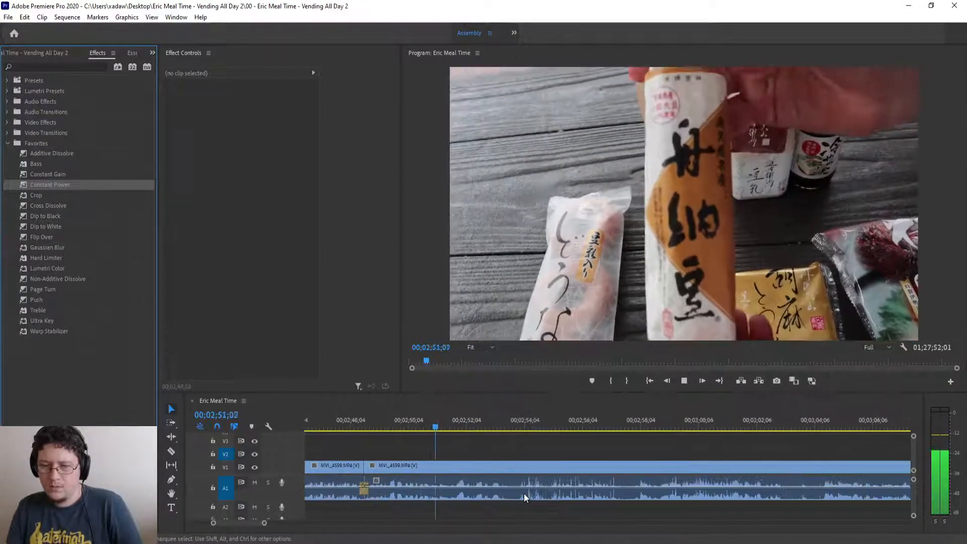
{"action": "scroll", "coordinate": [524, 493], "scroll_direction": "down", "scroll_amount": 1}
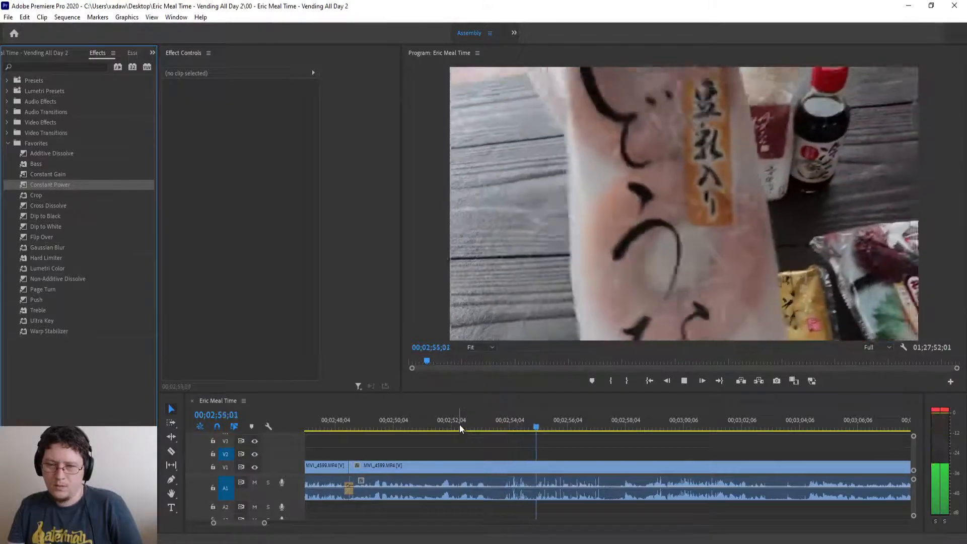
{"action": "left_click_drag", "start_coordinate": [459, 424], "coordinate": [530, 432]}
{"action": "key", "text": "ctrl+k"}
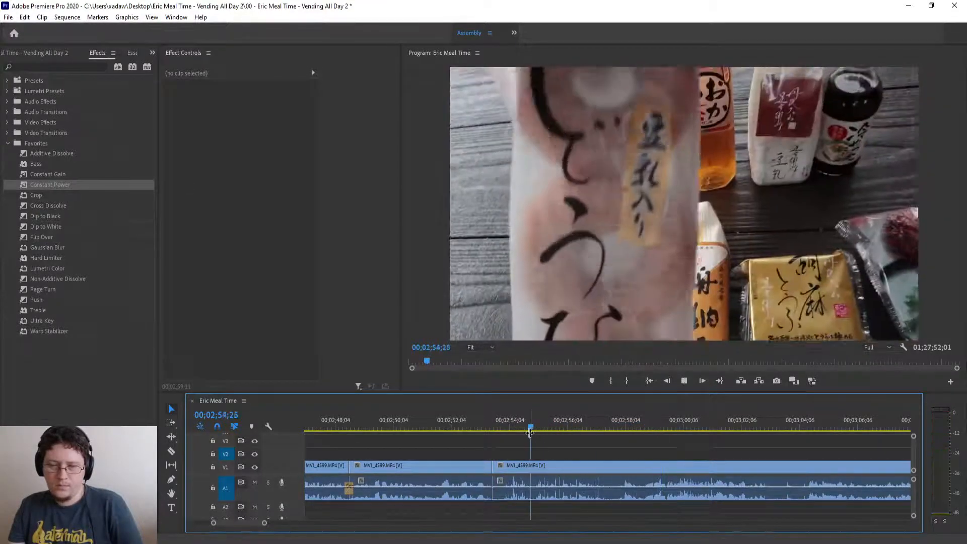
- Split MVI_4599 at 00;02;55;08, with the white doughnut package in hand, and ripple delete the portion from 00;02;53;16 to there
{"action": "key", "text": "space"}
{"action": "key", "text": "equal"}
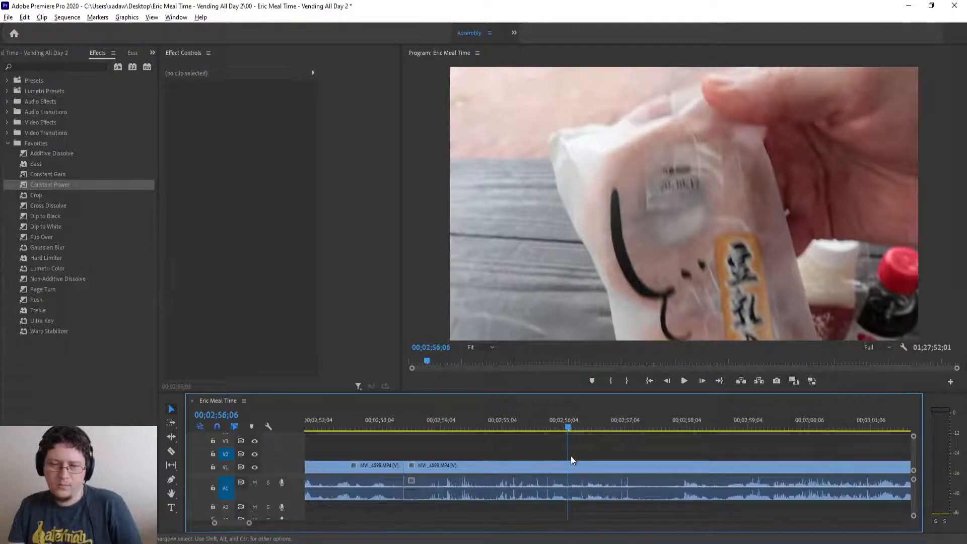
{"action": "key", "text": "equal"}
{"action": "left_click_drag", "start_coordinate": [426, 422], "coordinate": [467, 436]}
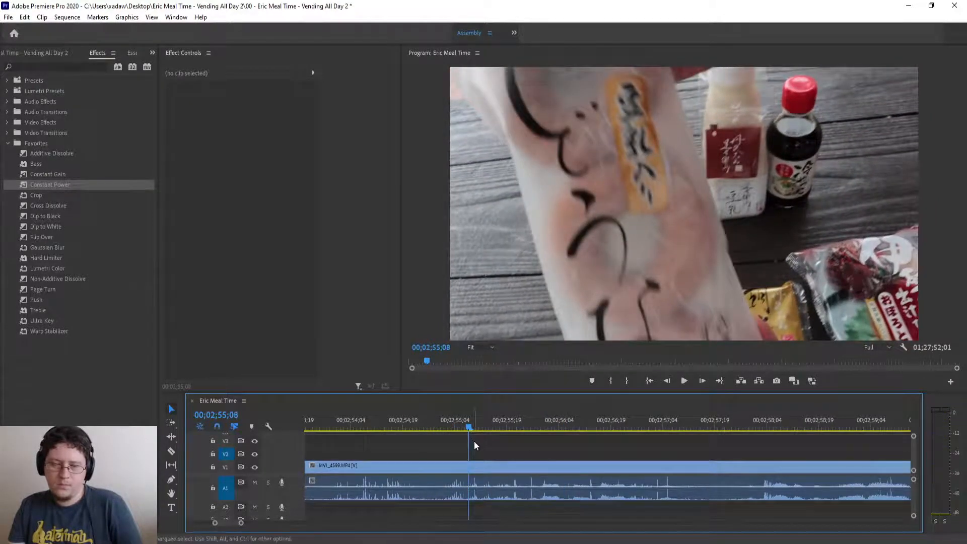
{"action": "key", "text": "ctrl+k"}
{"action": "key", "text": "minus"}
{"action": "left_click", "coordinate": [479, 470]}
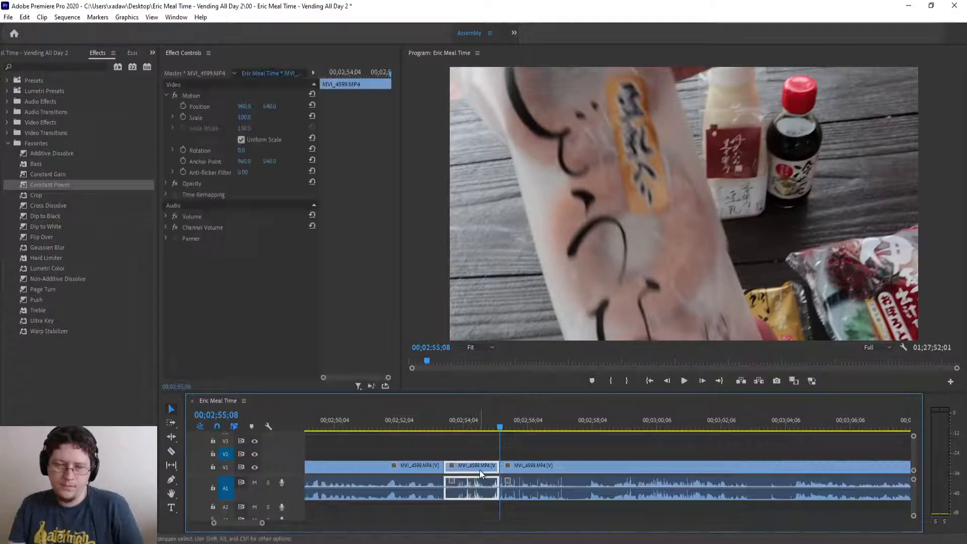
{"action": "key", "text": "shift+Delete"}
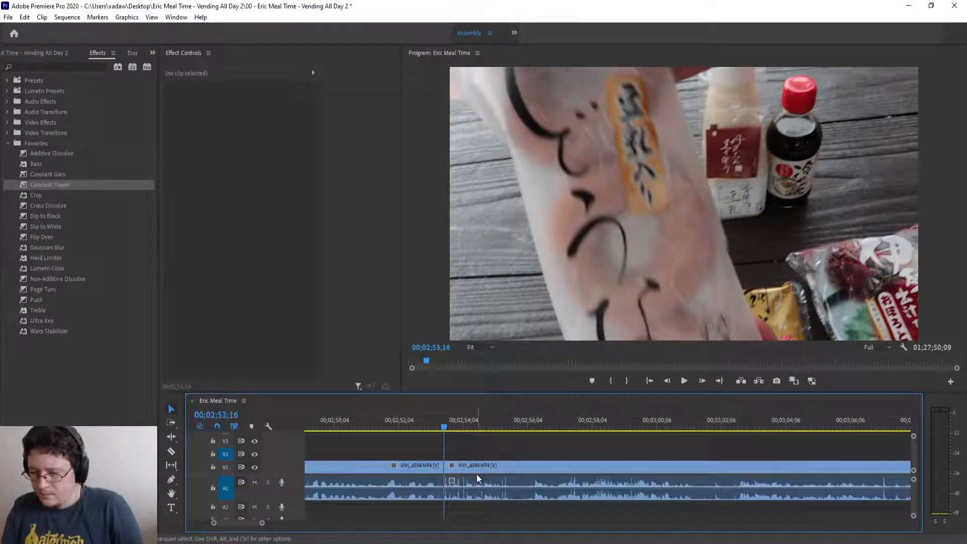
- Add a Constant Power audio crossfade at the 00;02;53;16 join to the doughnut package shot and check it by playback
{"action": "key", "text": "equal"}
{"action": "key", "text": "equal"}
{"action": "left_click", "coordinate": [471, 418]}
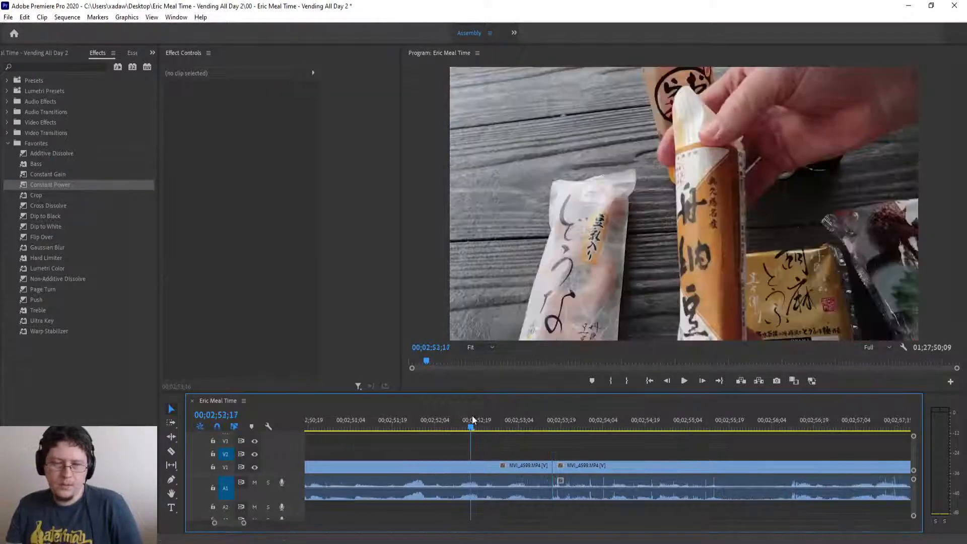
{"action": "left_click_drag", "start_coordinate": [62, 186], "coordinate": [551, 495]}
{"action": "key", "text": "space"}
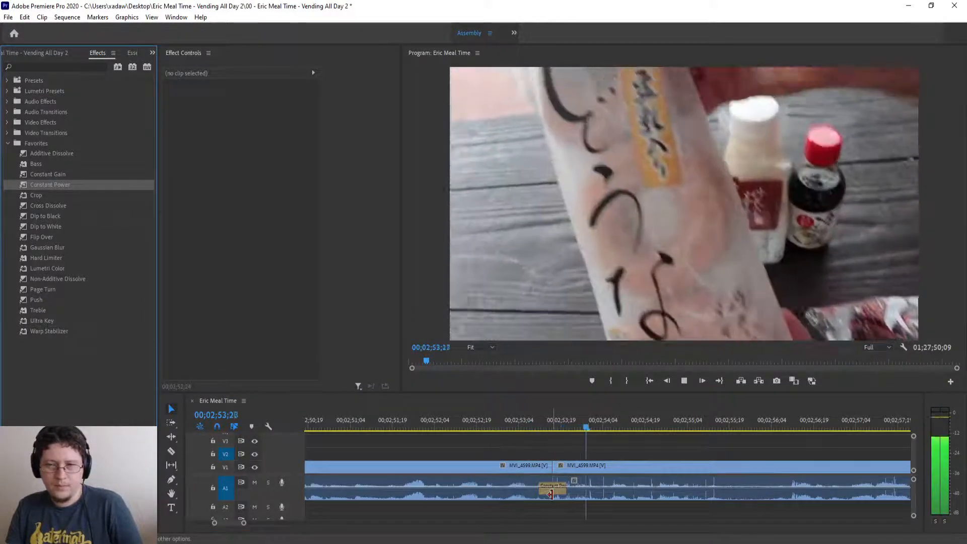
- Review the footage past the doughnut package and split MVI_4599 at about 00;02;55;29, before the package is put down
{"action": "key", "text": "minus"}
{"action": "key", "text": "minus"}
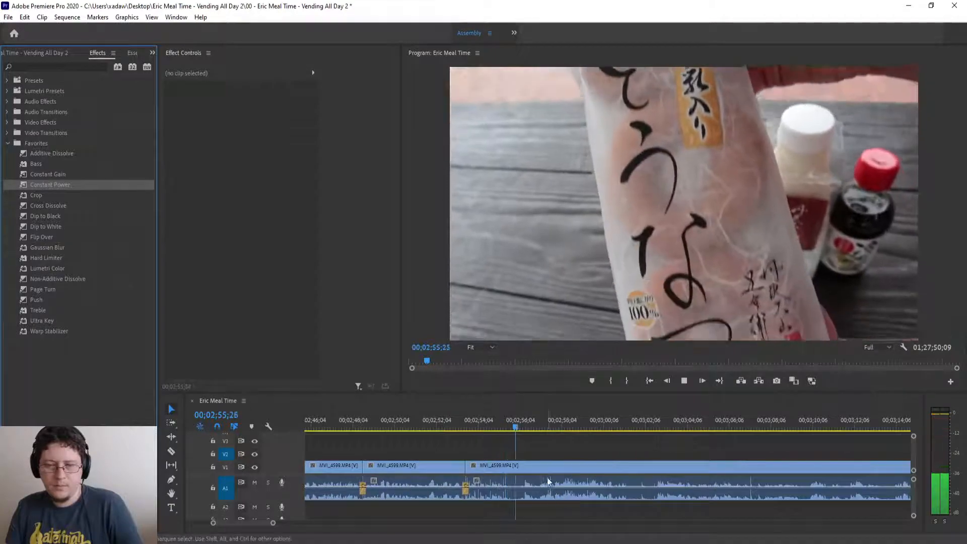
{"action": "key", "text": "equal"}
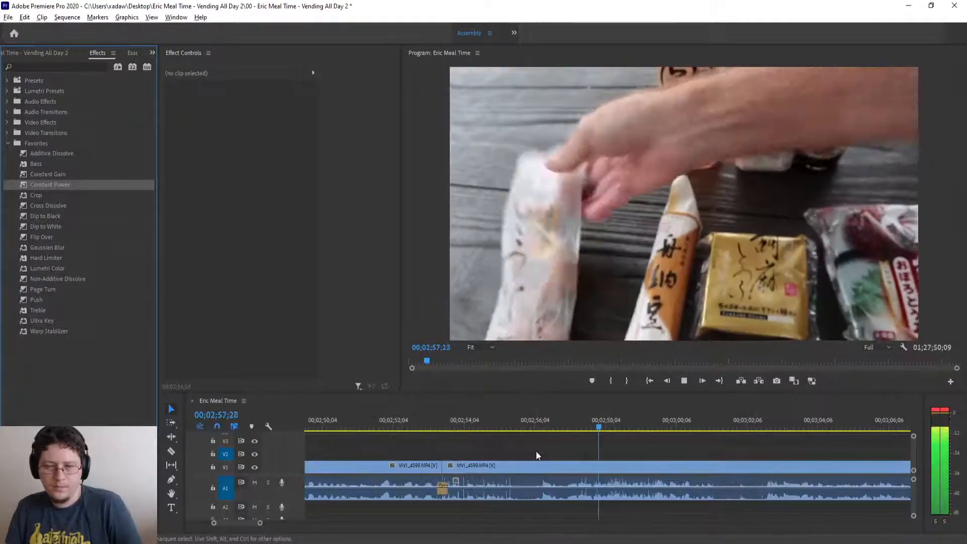
{"action": "key", "text": "minus"}
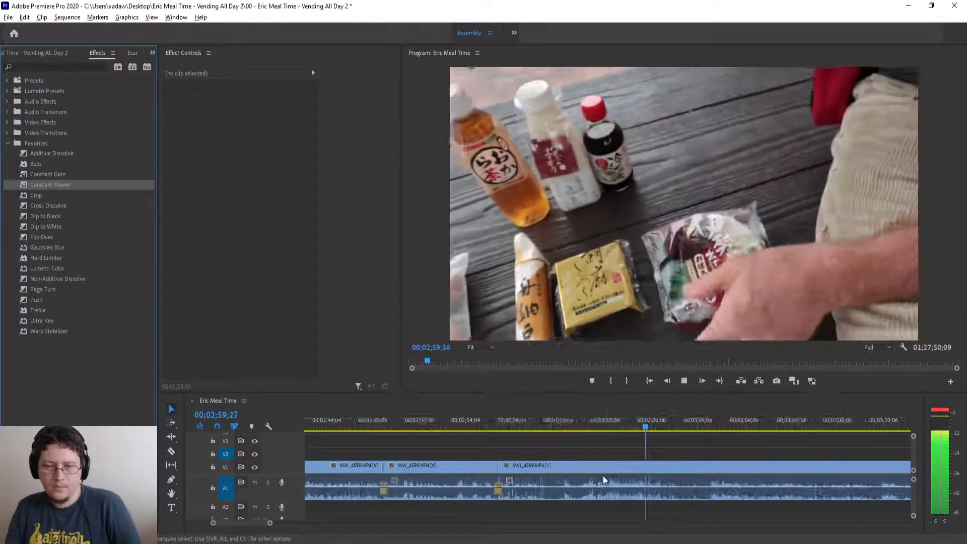
{"action": "left_click", "coordinate": [541, 422]}
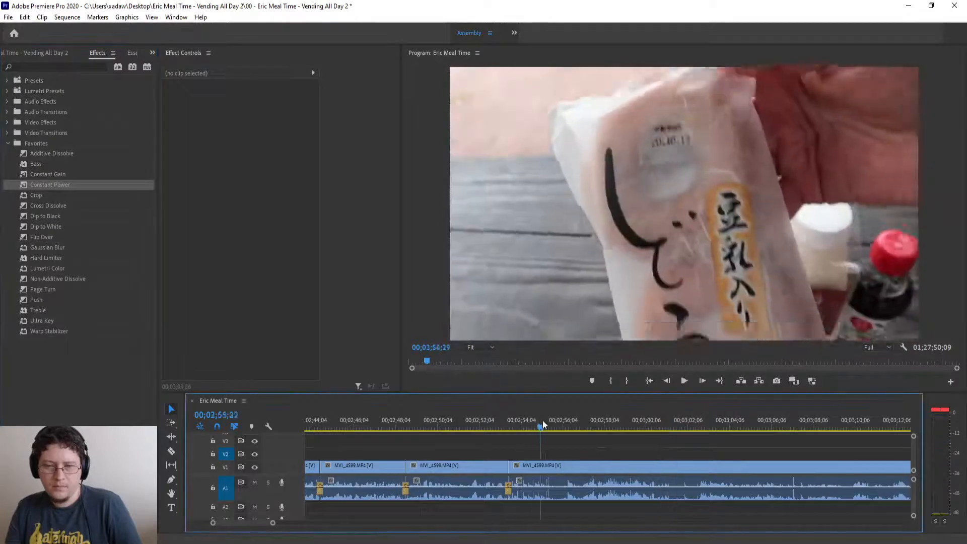
{"action": "left_click_drag", "start_coordinate": [542, 420], "coordinate": [563, 421]}
{"action": "key", "text": "ctrl+k"}
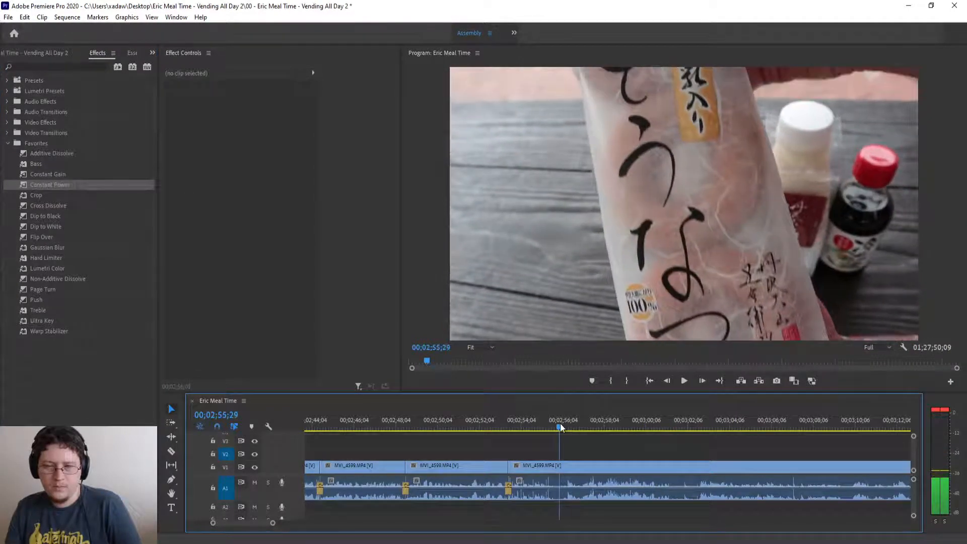
- Split MVI_4599 at 00;03;02;18, on the soy sauce bottle, and ripple delete the segment back to the previous cut
{"action": "left_click", "coordinate": [626, 421]}
{"action": "left_click_drag", "start_coordinate": [627, 422], "coordinate": [697, 427]}
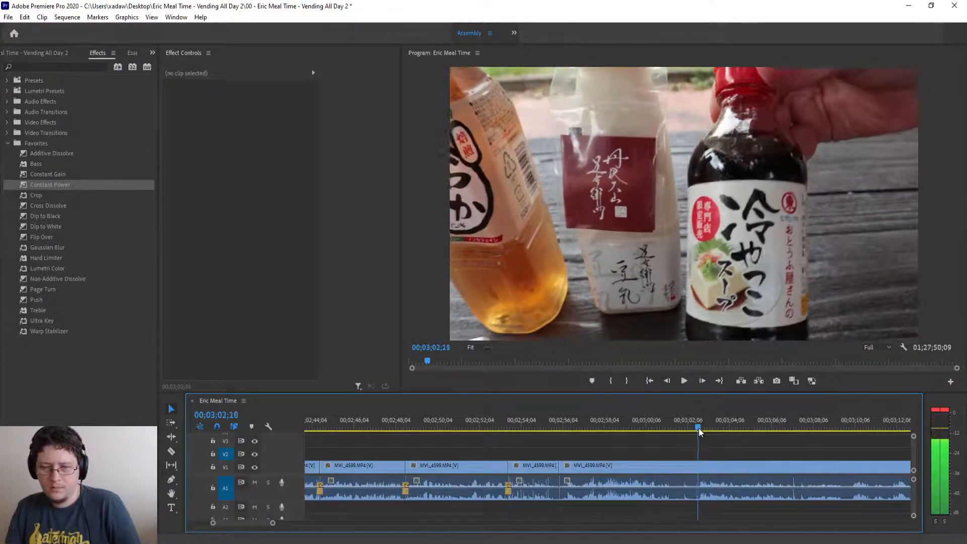
{"action": "key", "text": "ctrl+k"}
{"action": "left_click", "coordinate": [668, 462]}
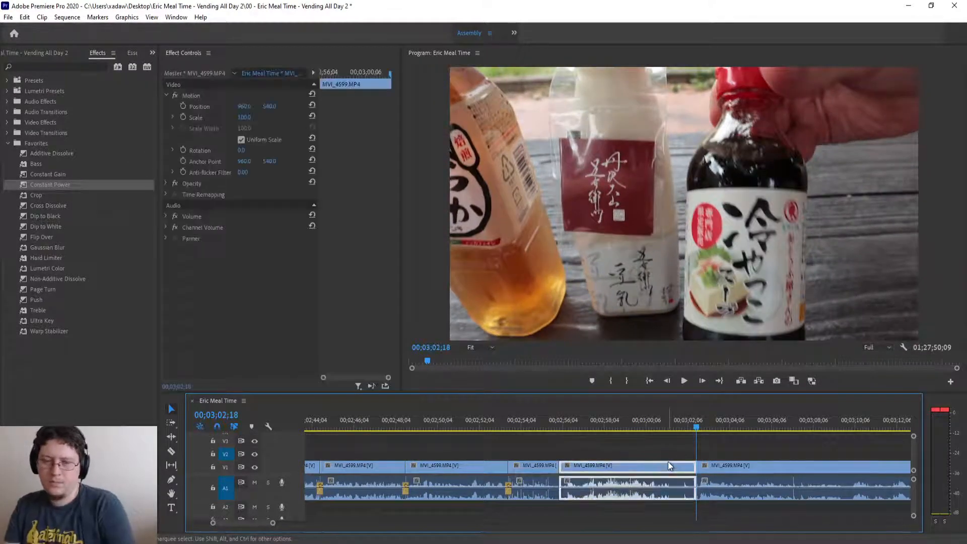
{"action": "key", "text": "shift+Delete"}
- Add a Constant Power audio crossfade at the join to the soy sauce bottle shot, save the project and play it back
{"action": "left_click", "coordinate": [535, 421]}
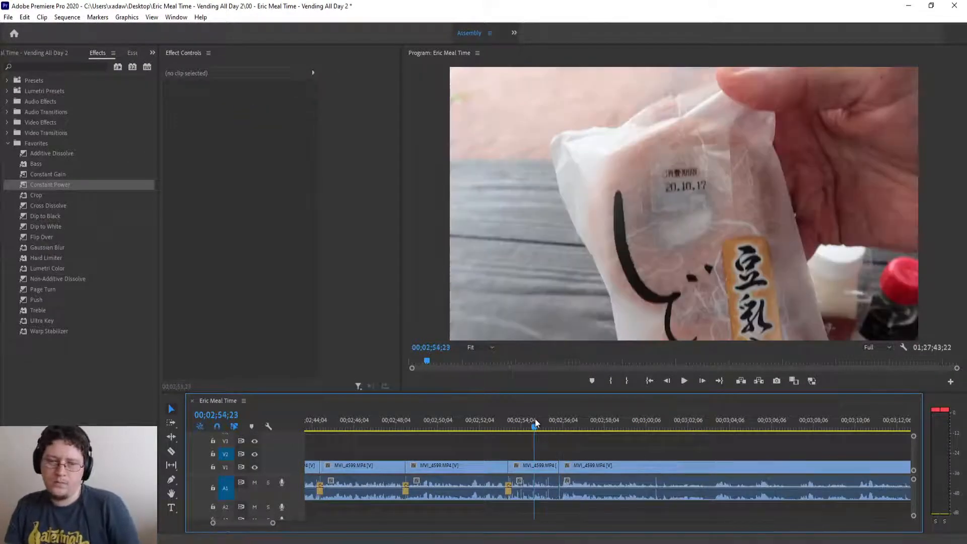
{"action": "left_click", "coordinate": [65, 185]}
{"action": "key", "text": "ctrl+s"}
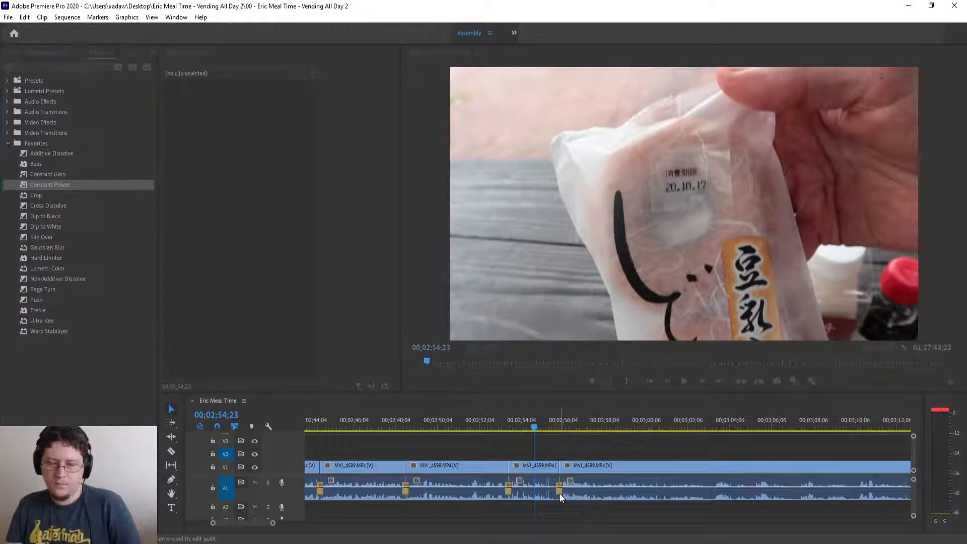
{"action": "scroll", "coordinate": [558, 497], "scroll_direction": "down", "scroll_amount": 5}
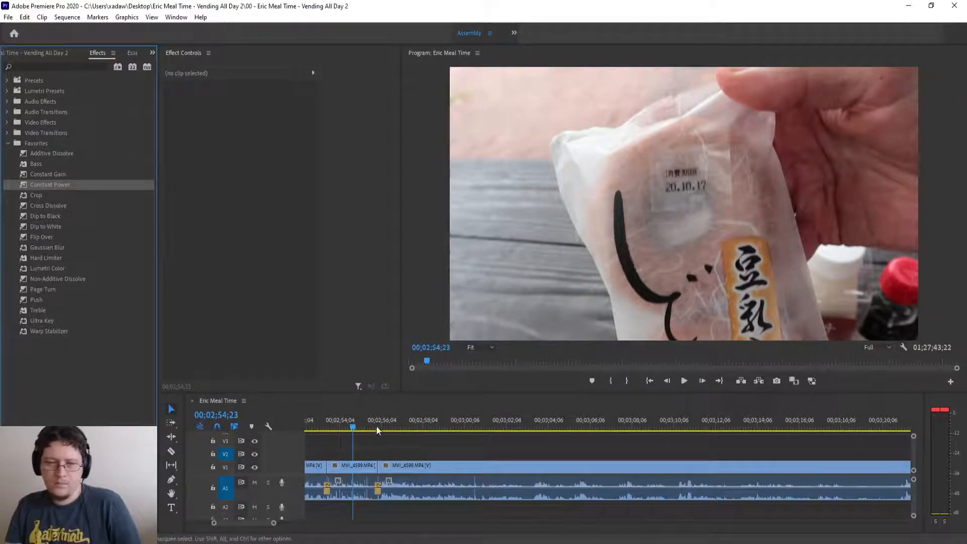
{"action": "key", "text": "space"}
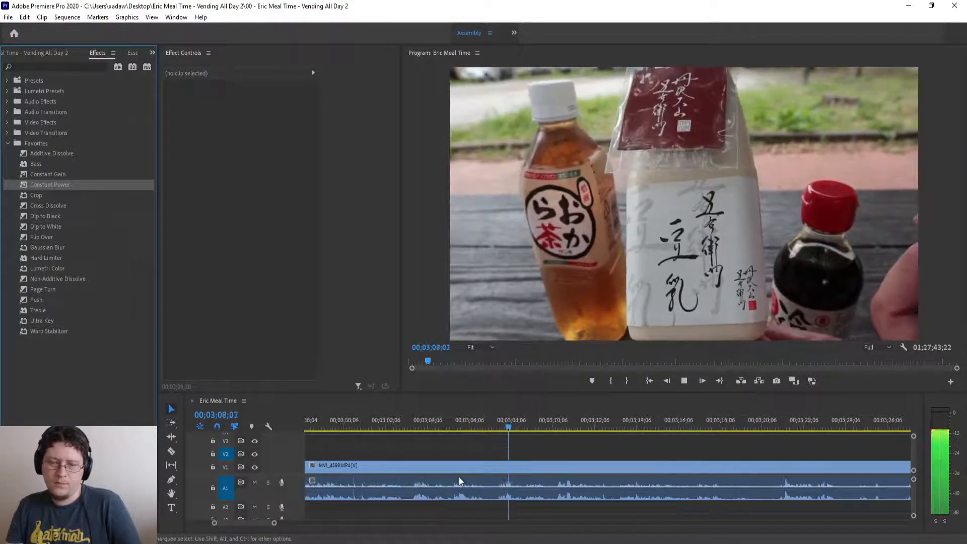
- Review the bottle footage and split MVI_4599 just after 00;03;18;06, while the tea bottle is held up
{"action": "key", "text": "minus"}
{"action": "key", "text": "minus"}
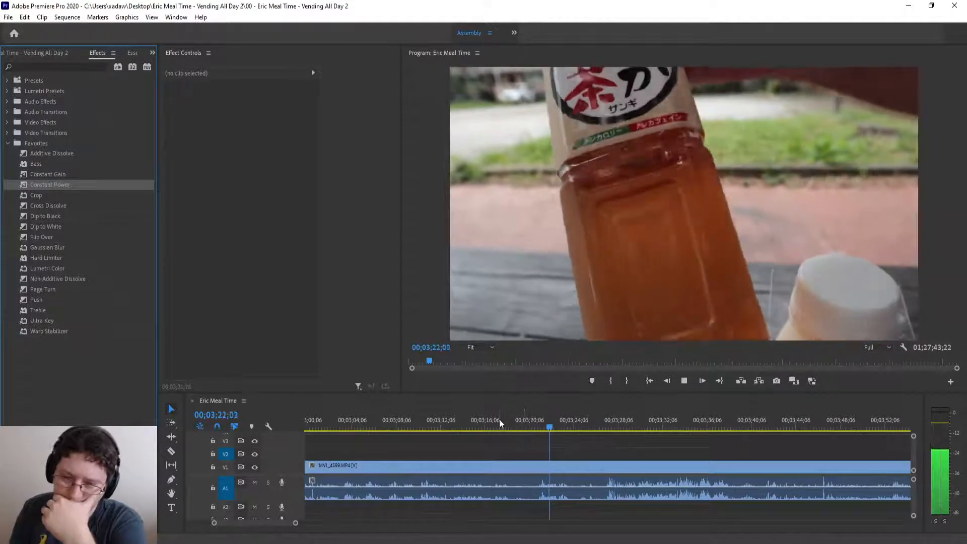
{"action": "left_click", "coordinate": [491, 421]}
{"action": "key", "text": "space"}
{"action": "key", "text": "equal"}
{"action": "key", "text": "equal"}
{"action": "key", "text": "equal"}
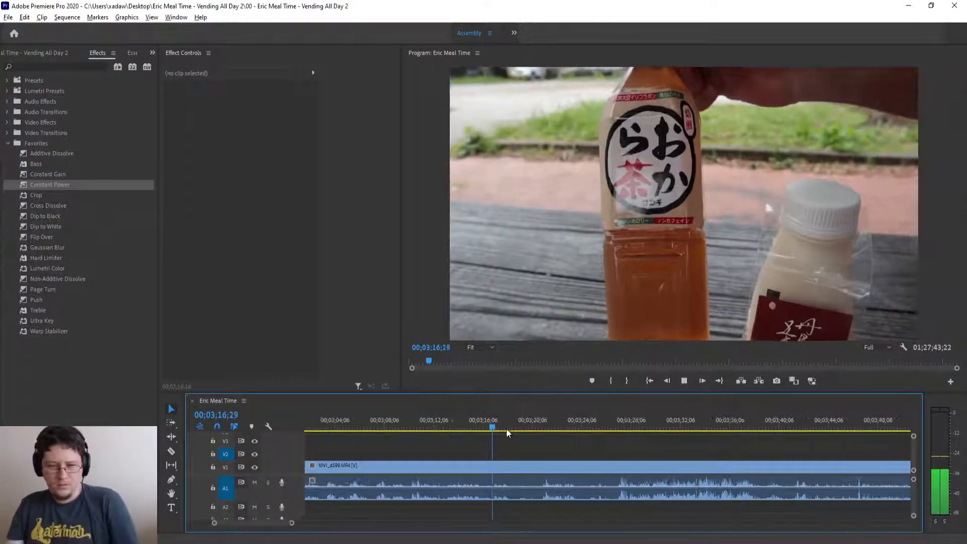
{"action": "key", "text": "space"}
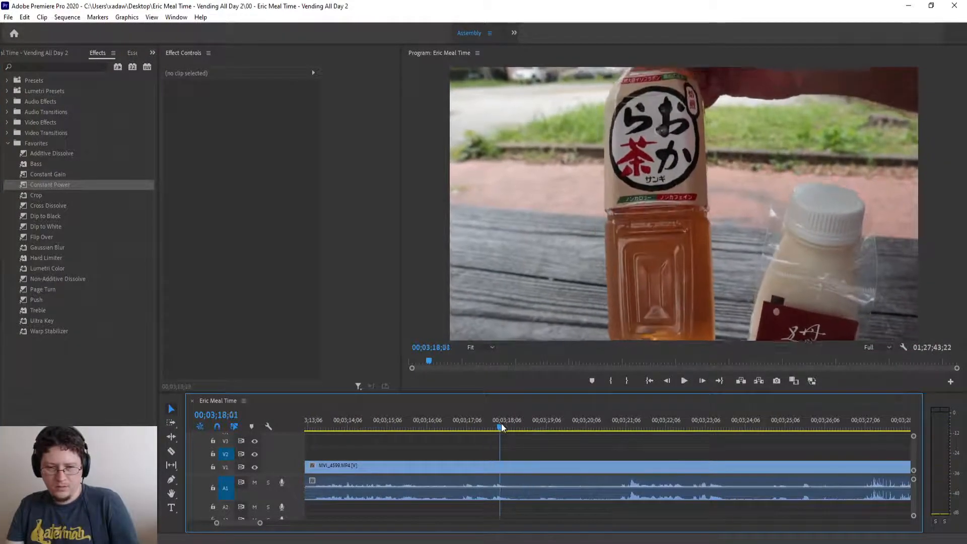
{"action": "key", "text": "ctrl+k"}
- Split MVI_4599 at 00;03;20;28, where a finger points at the tea label, and ripple delete the quiet segment before it
{"action": "left_click_drag", "start_coordinate": [518, 426], "coordinate": [617, 434]}
{"action": "key", "text": "ctrl+k"}
{"action": "left_click", "coordinate": [595, 472]}
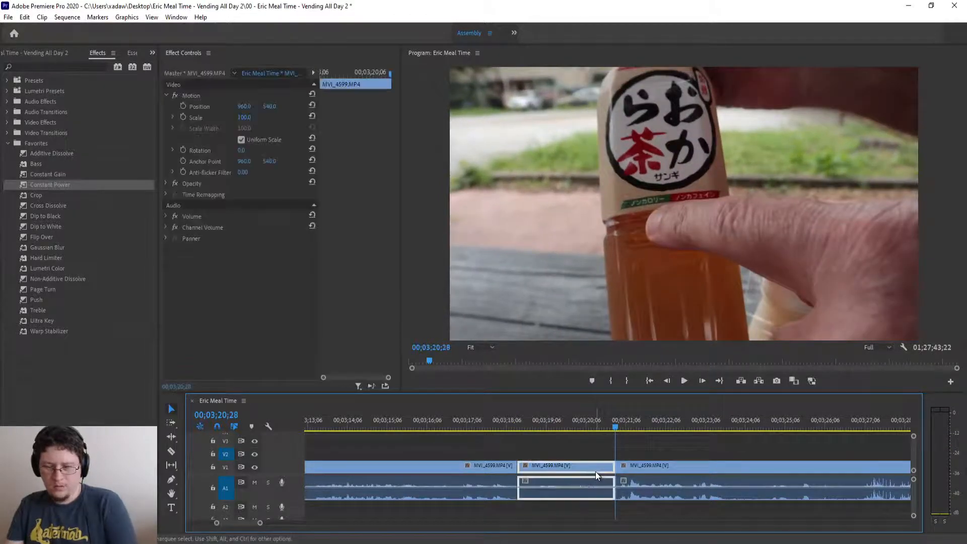
{"action": "key", "text": "shift+Delete"}
{"action": "left_click", "coordinate": [491, 413]}
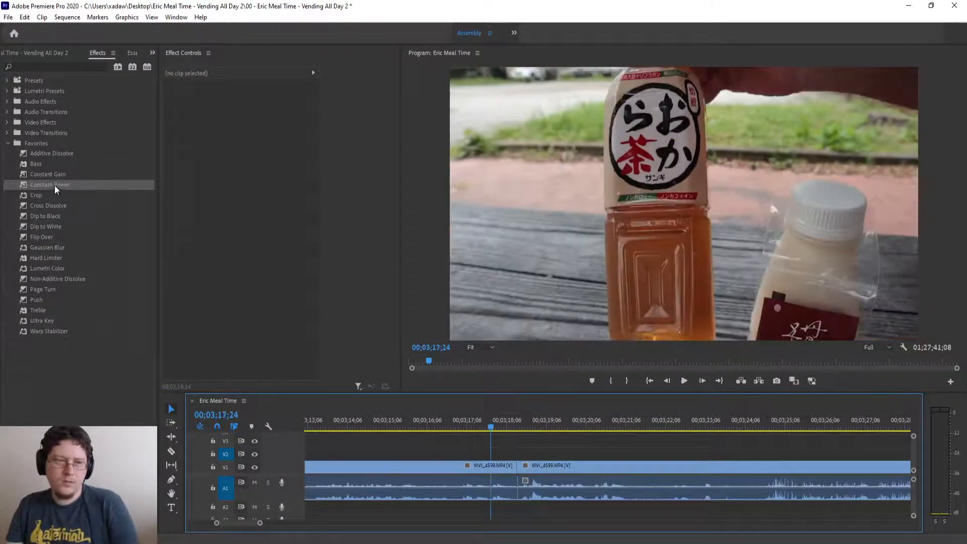
- Add a Constant Power crossfade at the tea label join, and split MVI_4599 just after 00;03;21;06, where the tea bottle is held tilted
{"action": "left_click_drag", "start_coordinate": [54, 186], "coordinate": [519, 488]}
{"action": "key", "text": "space"}
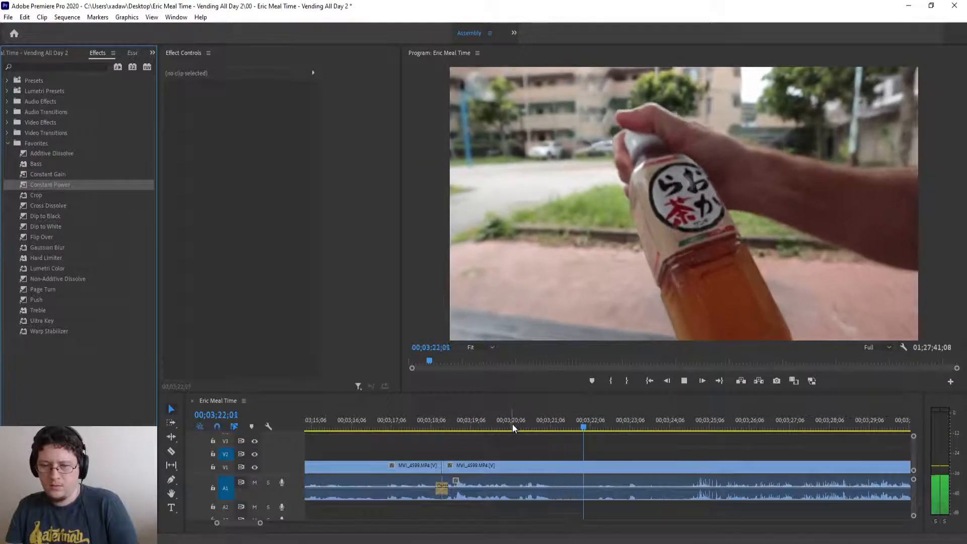
{"action": "left_click_drag", "start_coordinate": [512, 422], "coordinate": [566, 420]}
{"action": "key", "text": "ctrl+k"}
{"action": "key", "text": "space"}
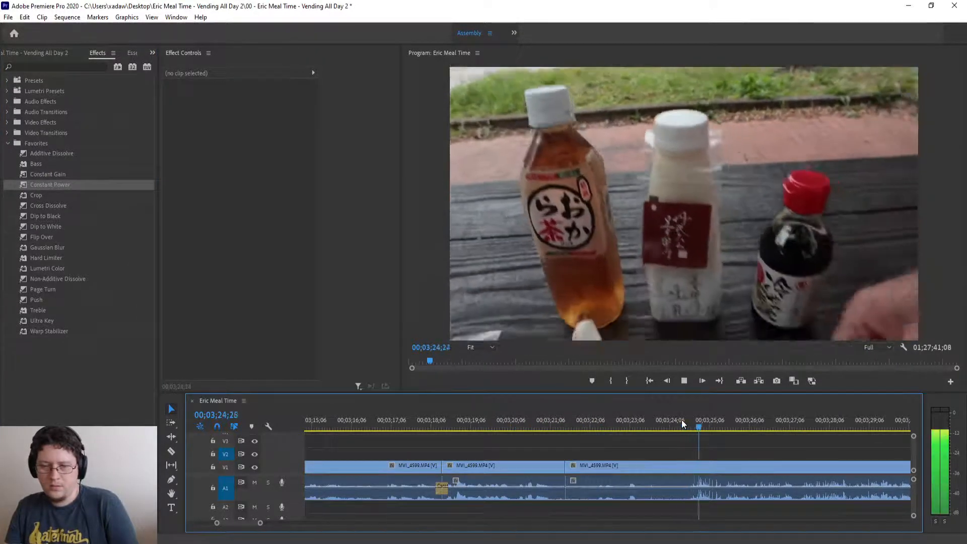
- Split MVI_4599 at 00;03;28;21, where the red food package is held up, and ripple delete the segment back to the previous cut
{"action": "key", "text": "minus"}
{"action": "key", "text": "minus"}
{"action": "key", "text": "minus"}
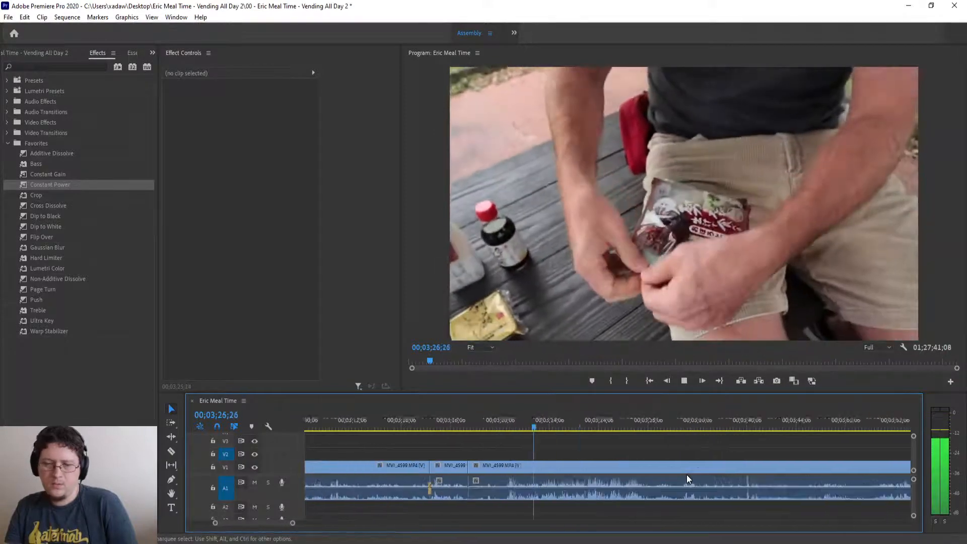
{"action": "key", "text": "equal"}
{"action": "key", "text": "equal"}
{"action": "key", "text": "equal"}
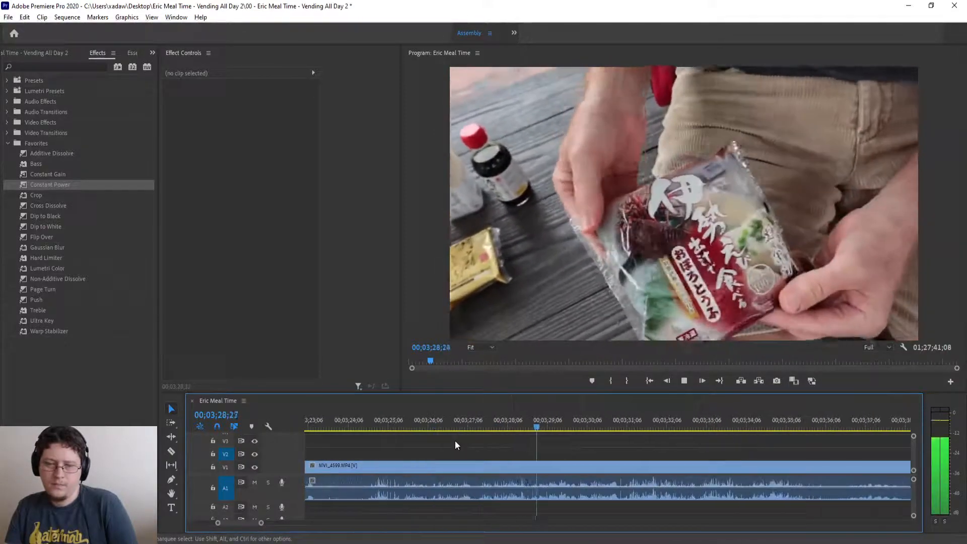
{"action": "left_click", "coordinate": [529, 427]}
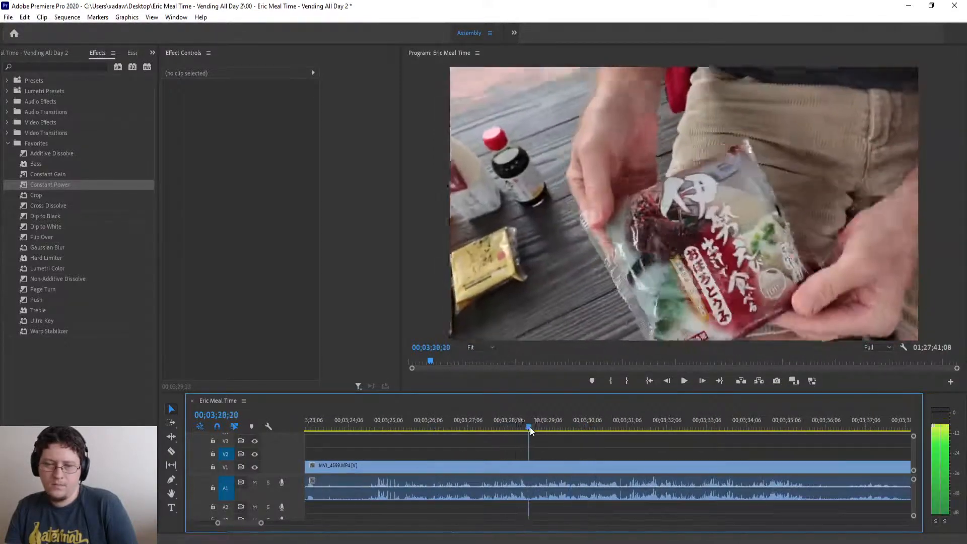
{"action": "mouse_move", "coordinate": [530, 427]}
{"action": "left_mouse_down"}
{"action": "mouse_move", "coordinate": [549, 428]}
{"action": "mouse_move", "coordinate": [528, 446]}
{"action": "left_mouse_up"}
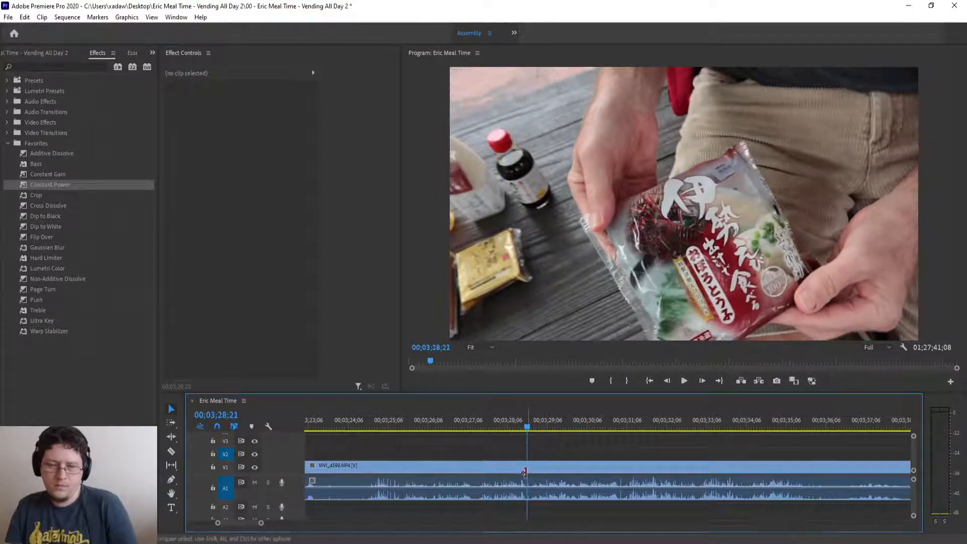
{"action": "key", "text": "ctrl+k"}
{"action": "key", "text": "minus"}
{"action": "left_click", "coordinate": [493, 464]}
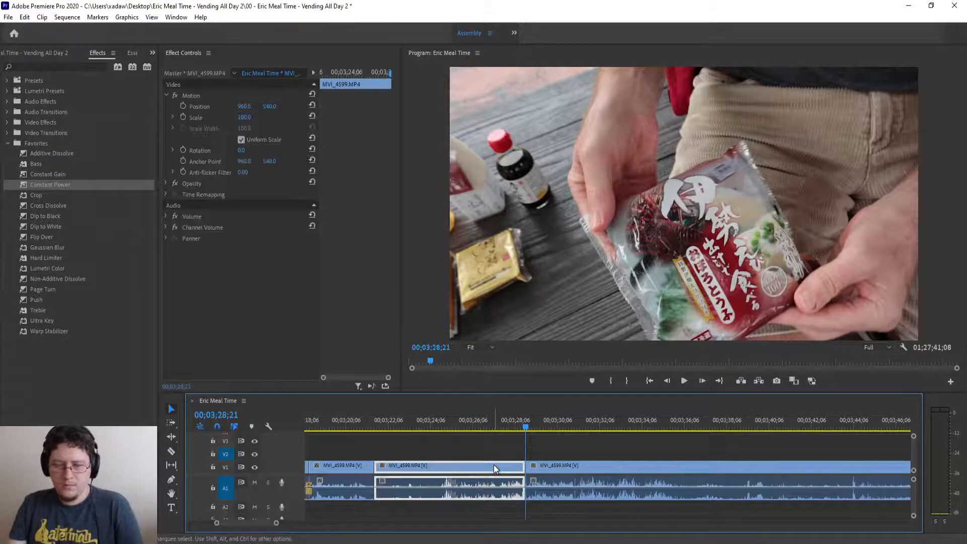
{"action": "key", "text": "shift+Delete"}
- Add a Constant Power audio crossfade at the join between the tea bottle and food package shots, and play it back
{"action": "left_click", "coordinate": [357, 425]}
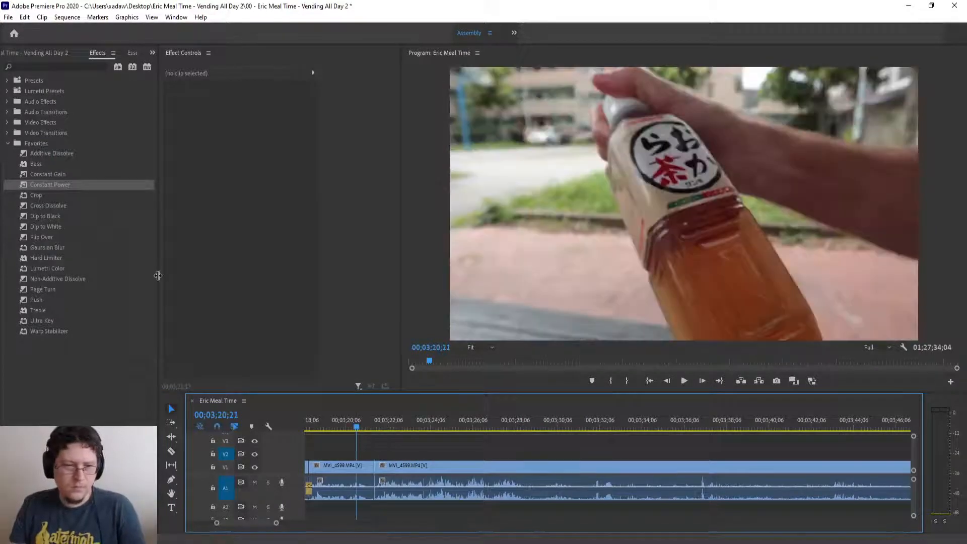
{"action": "left_click", "coordinate": [59, 189]}
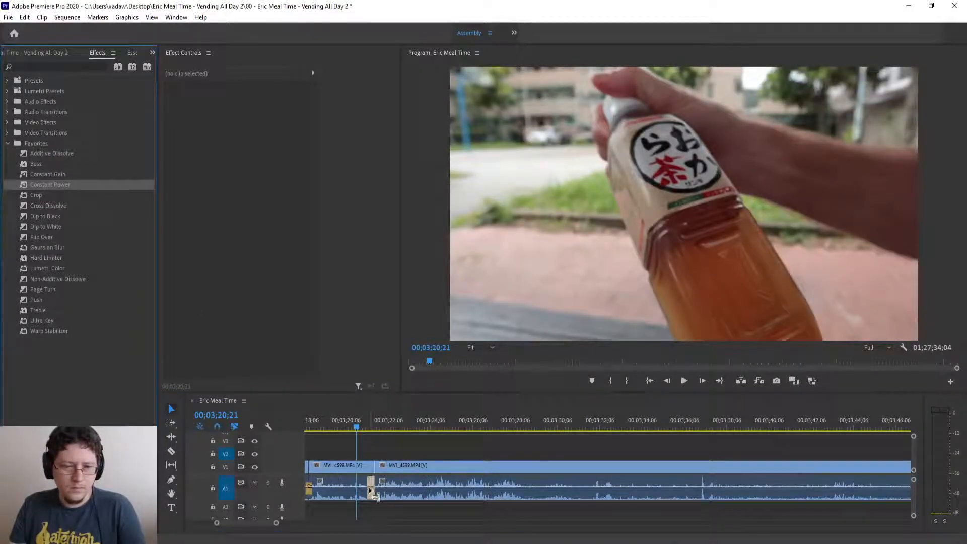
{"action": "left_click_drag", "start_coordinate": [370, 489], "coordinate": [373, 488]}
{"action": "key", "text": "space"}
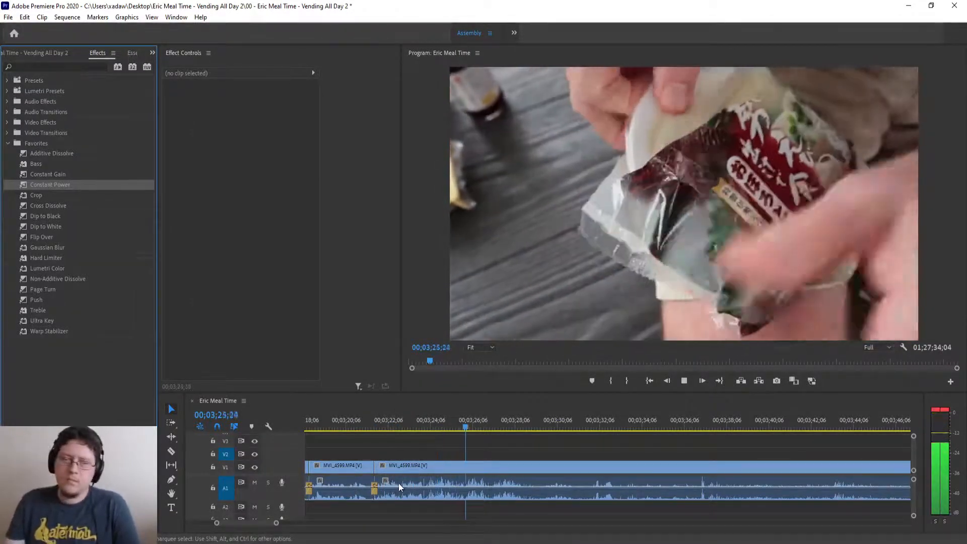
- Review the rest of MVI_4599, split it at 00;03;58;14, ripple delete the tail and save the project
{"action": "key", "text": "minus"}
{"action": "key", "text": "minus"}
{"action": "key", "text": "minus"}
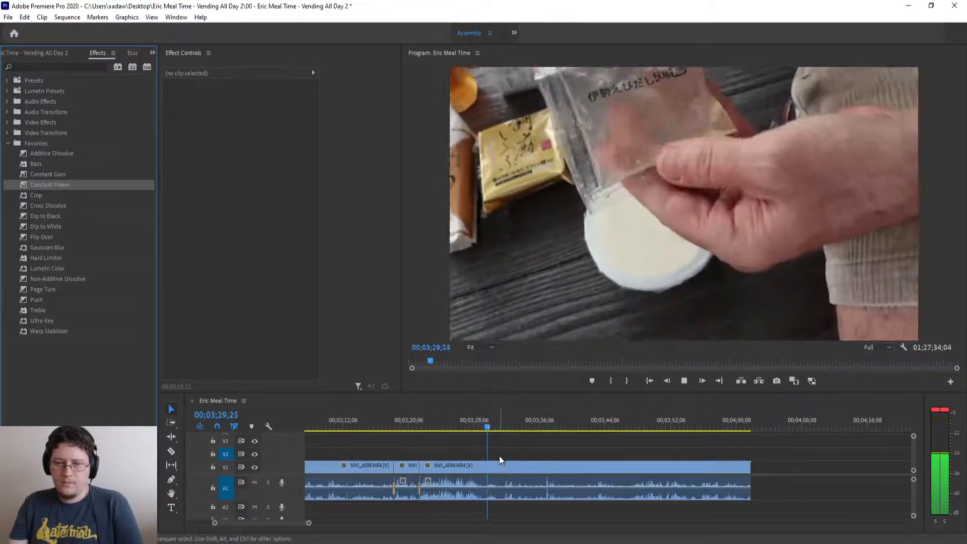
{"action": "left_click", "coordinate": [497, 434]}
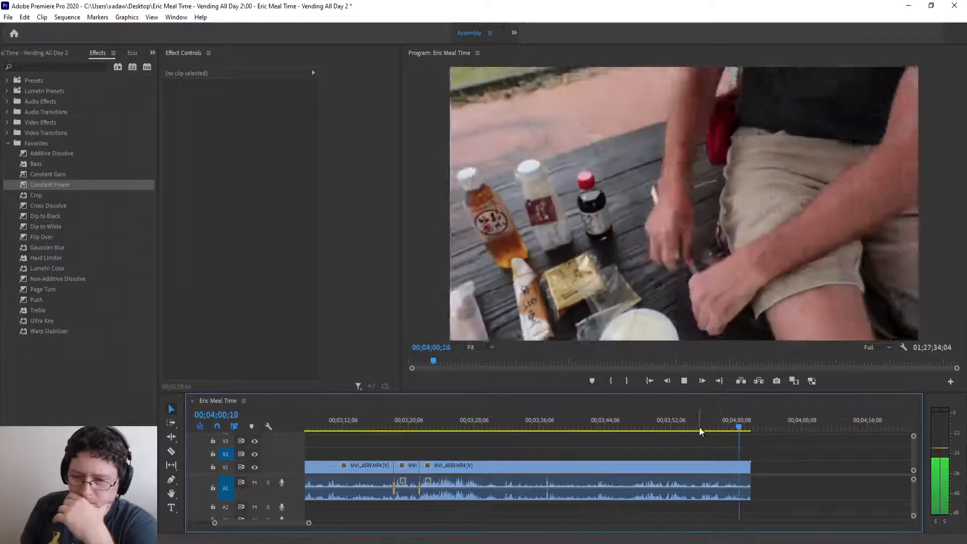
{"action": "left_click", "coordinate": [699, 430]}
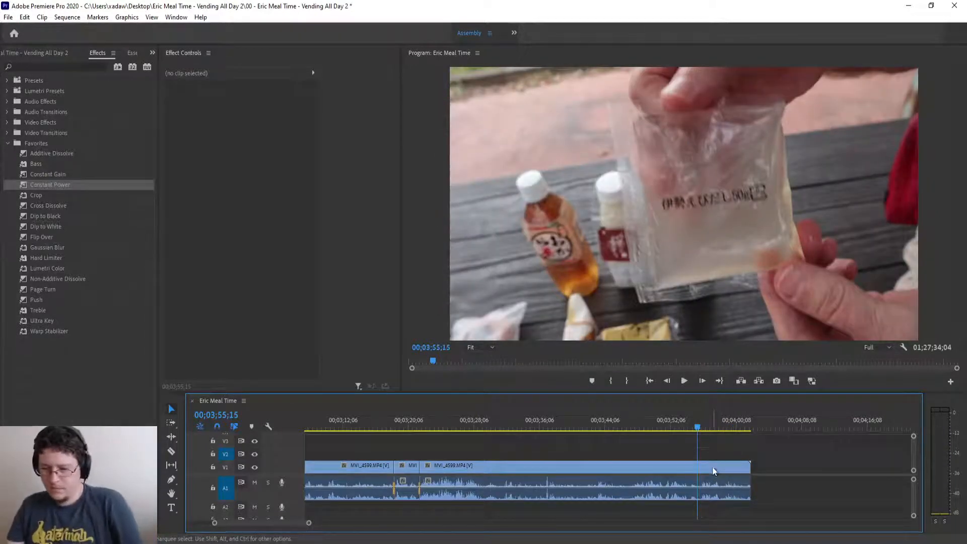
{"action": "scroll", "coordinate": [715, 462], "scroll_direction": "up", "scroll_amount": 3}
{"action": "left_click", "coordinate": [674, 430]}
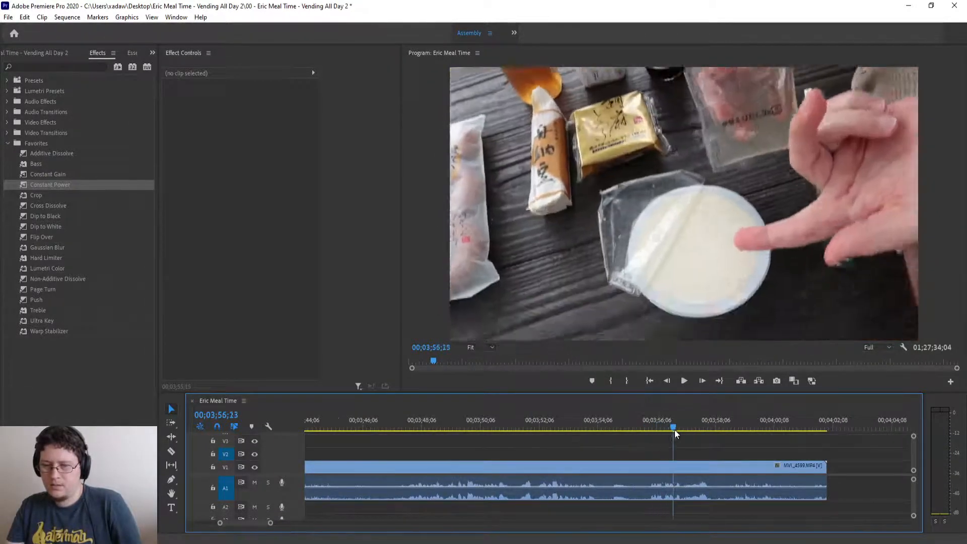
{"action": "left_click_drag", "start_coordinate": [675, 429], "coordinate": [723, 431]}
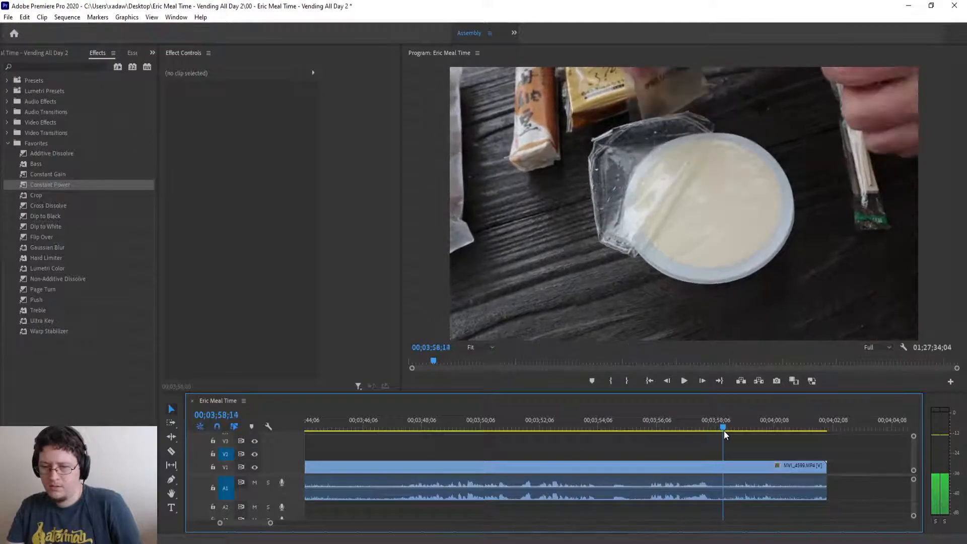
{"action": "key", "text": "ctrl+k"}
{"action": "left_click", "coordinate": [746, 464]}
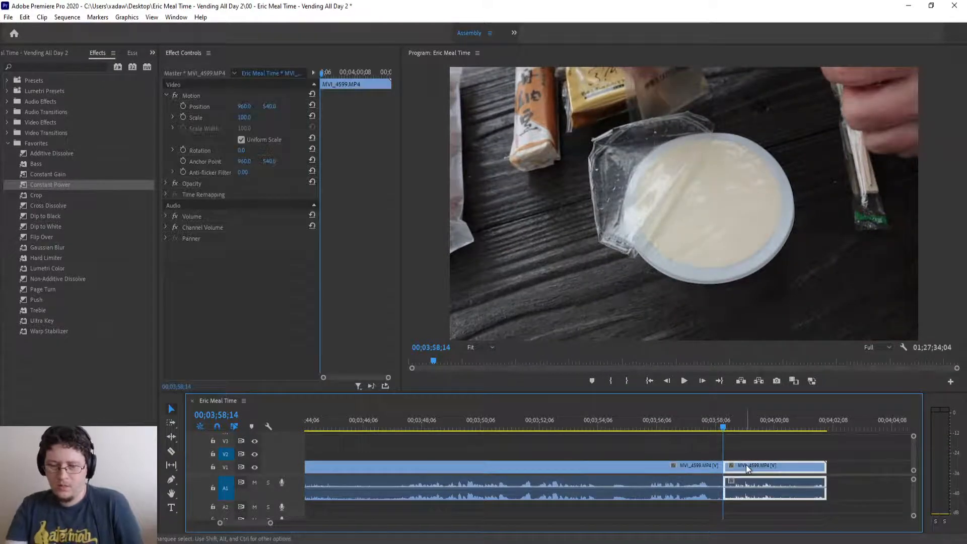
{"action": "key", "text": "Delete"}
{"action": "scroll", "coordinate": [730, 490], "scroll_direction": "down", "scroll_amount": 2}
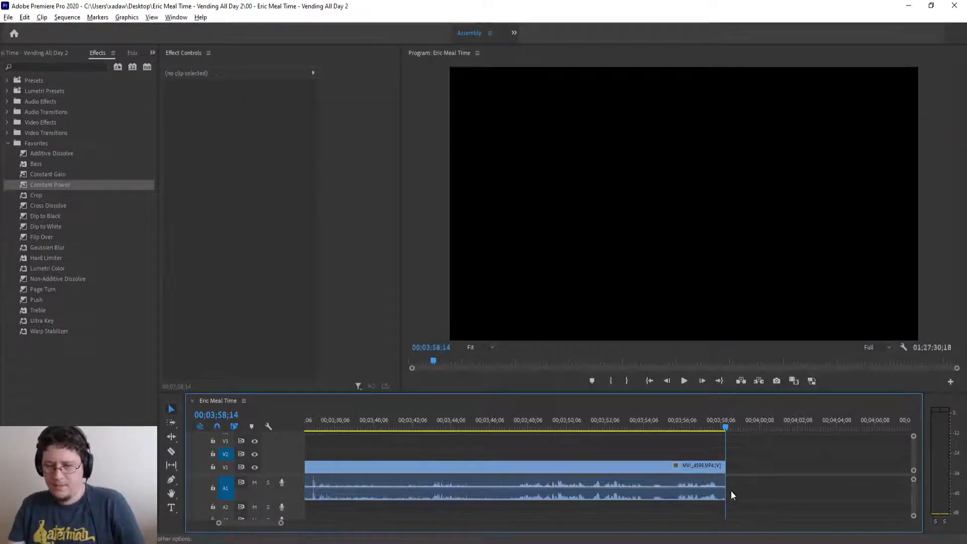
- Play the opening of MVI_4600 after the gap to review the wide shot of the man at the table
{"action": "scroll", "coordinate": [732, 490], "scroll_direction": "down", "scroll_amount": 6}
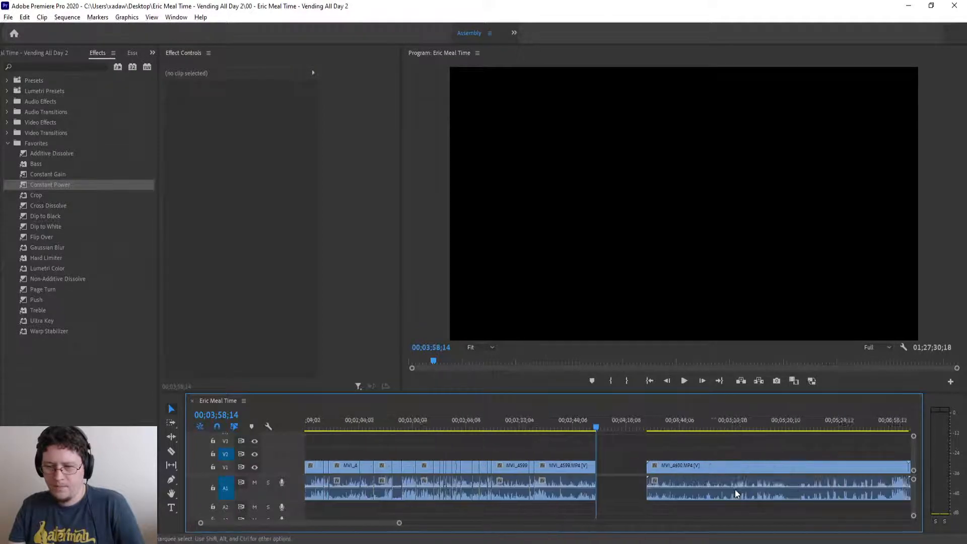
{"action": "scroll", "coordinate": [736, 492], "scroll_direction": "down", "scroll_amount": 3}
{"action": "left_click", "coordinate": [502, 428]}
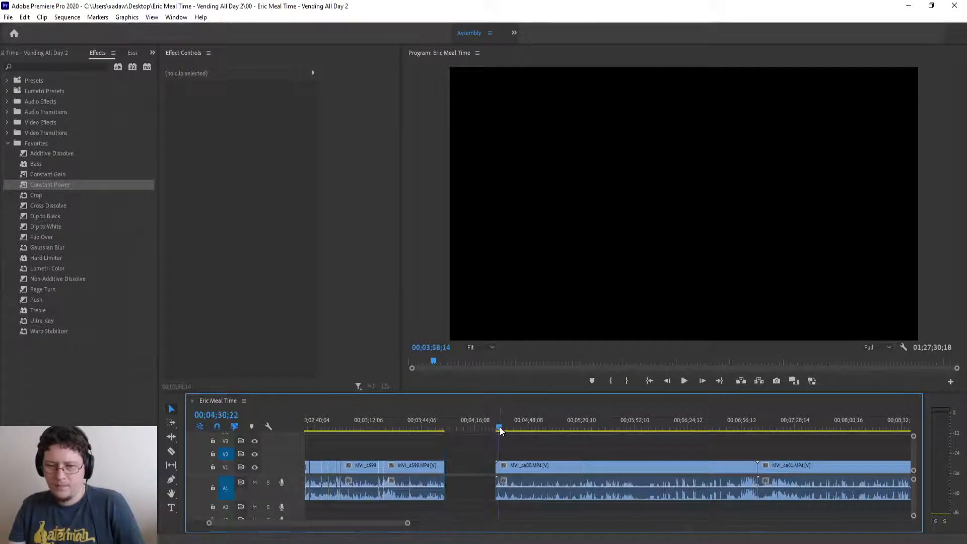
{"action": "key", "text": "space"}
{"action": "scroll", "coordinate": [508, 457], "scroll_direction": "up", "scroll_amount": 3}
{"action": "scroll", "coordinate": [508, 457], "scroll_direction": "up", "scroll_amount": 2}
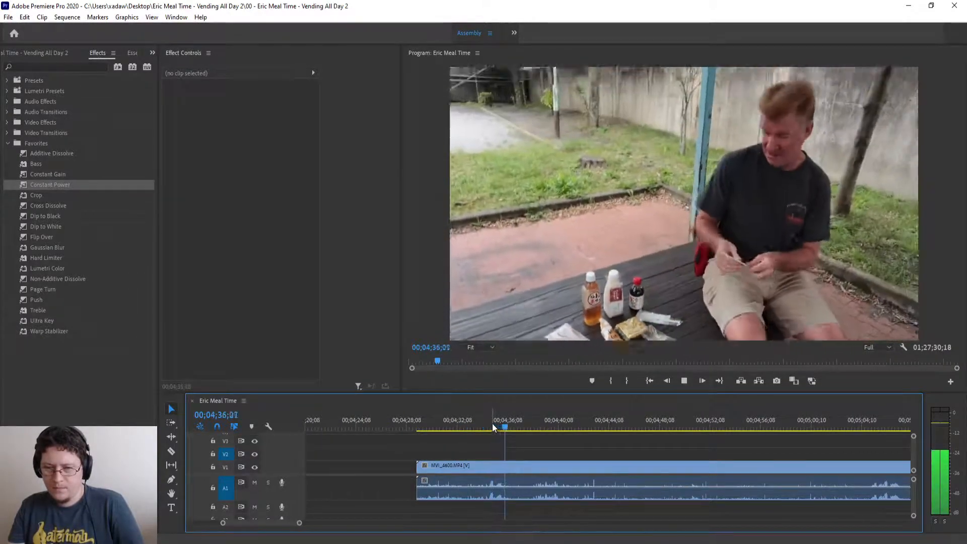
{"action": "key", "text": "space"}
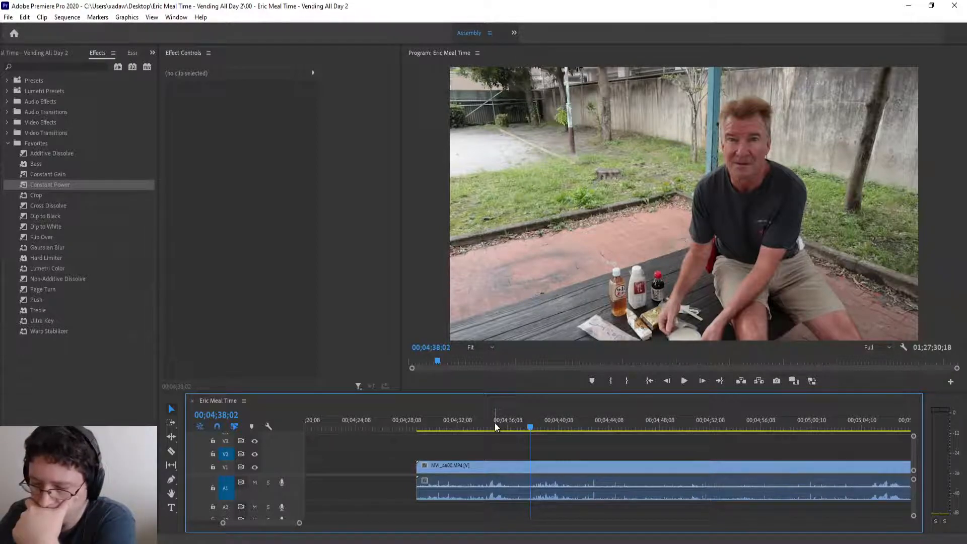
- Examine the whole Eric Meal Time sequence, from the edited opening to the graphics at the end
{"action": "scroll", "coordinate": [392, 485], "scroll_direction": "down", "scroll_amount": 2}
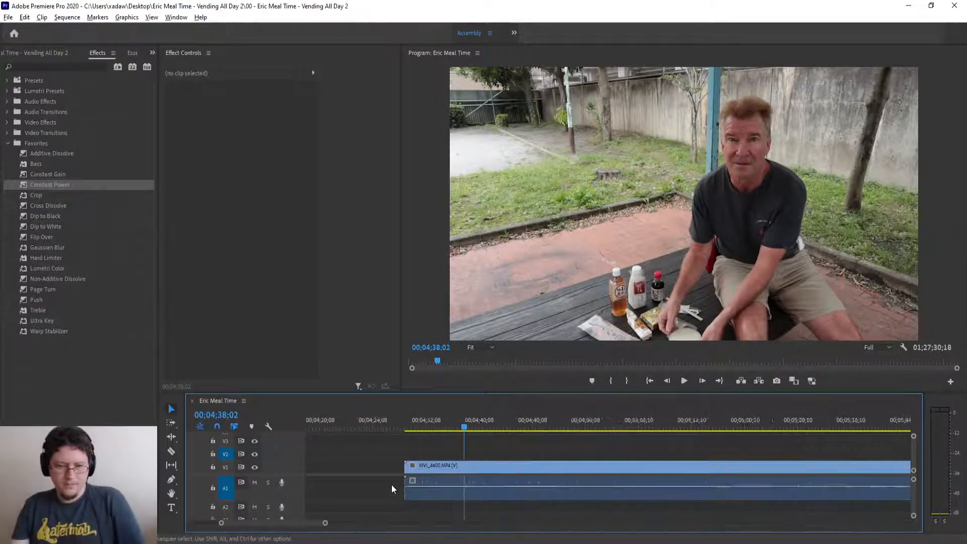
{"action": "scroll", "coordinate": [392, 485], "scroll_direction": "down", "scroll_amount": 8}
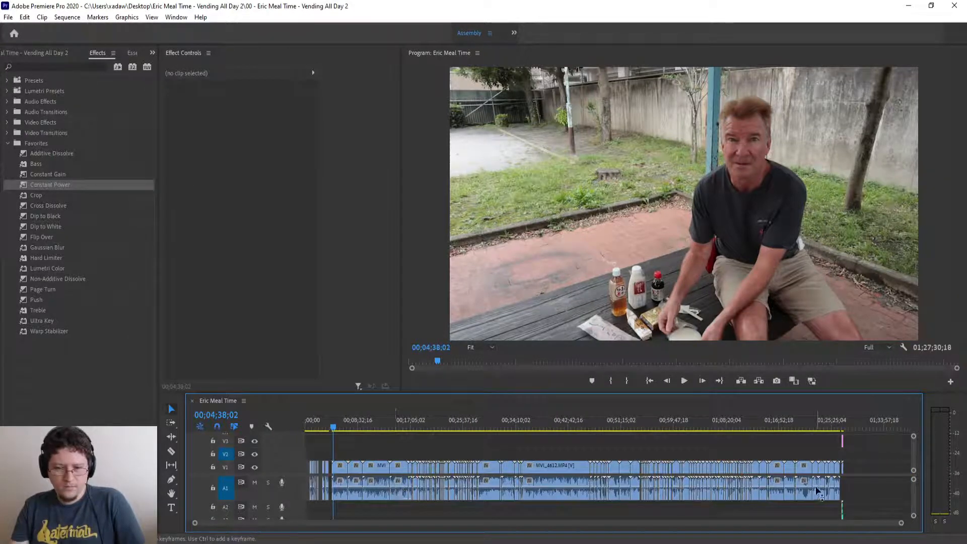
{"action": "scroll", "coordinate": [848, 476], "scroll_direction": "up", "scroll_amount": 6}
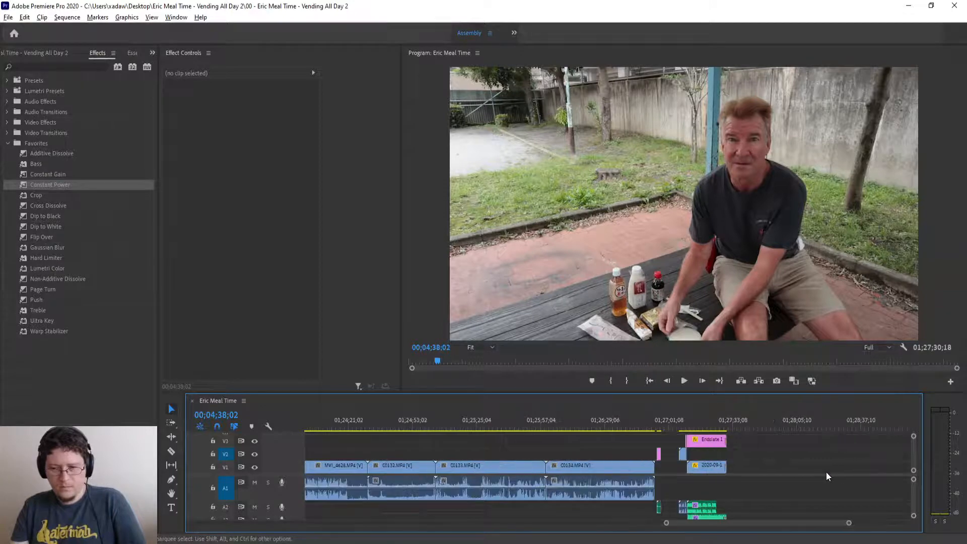
{"action": "scroll", "coordinate": [825, 474], "scroll_direction": "down", "scroll_amount": 4}
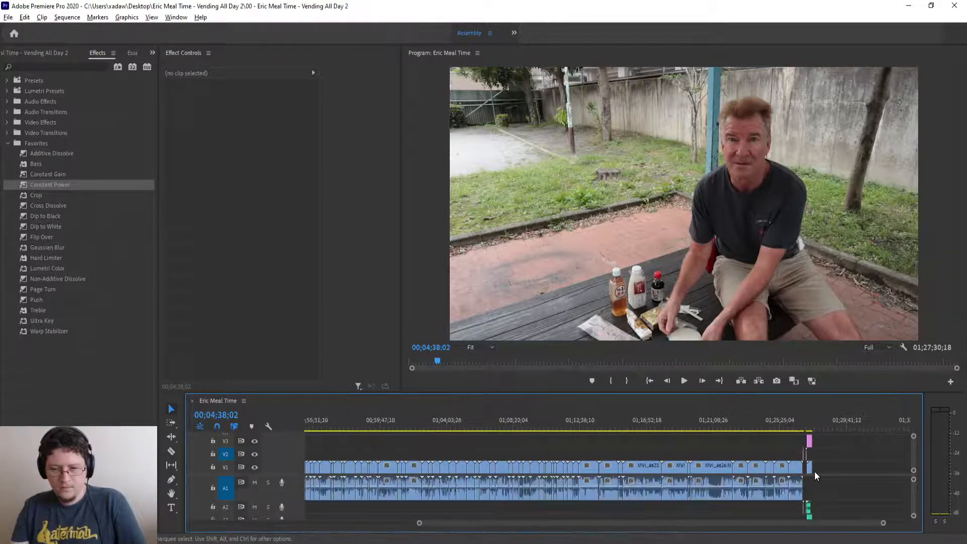
{"action": "scroll", "coordinate": [348, 465], "scroll_direction": "up", "scroll_amount": 10}
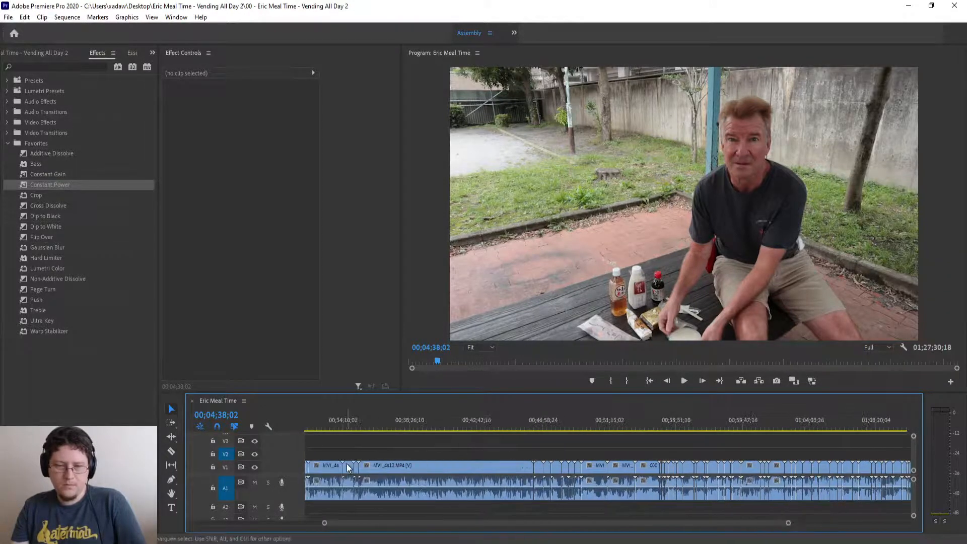
{"action": "scroll", "coordinate": [353, 467], "scroll_direction": "up", "scroll_amount": 8}
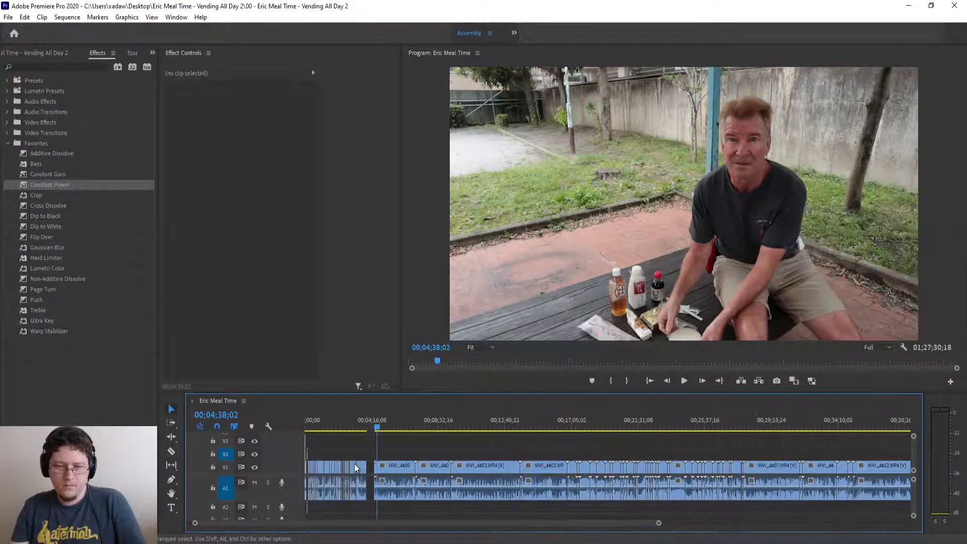
{"action": "scroll", "coordinate": [353, 467], "scroll_direction": "down", "scroll_amount": 3}
{"action": "scroll", "coordinate": [353, 467], "scroll_direction": "down", "scroll_amount": 2}
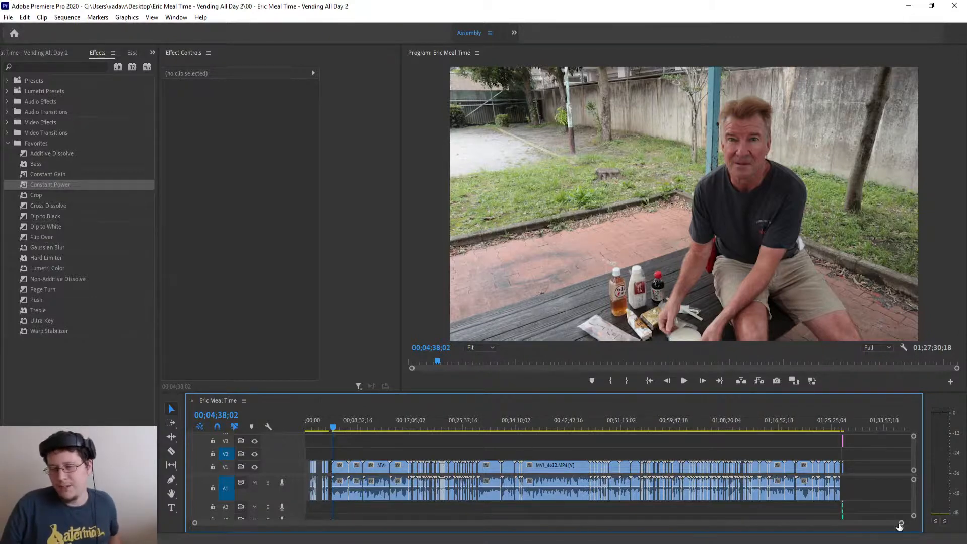
{"action": "left_click_drag", "start_coordinate": [900, 527], "coordinate": [884, 527]}
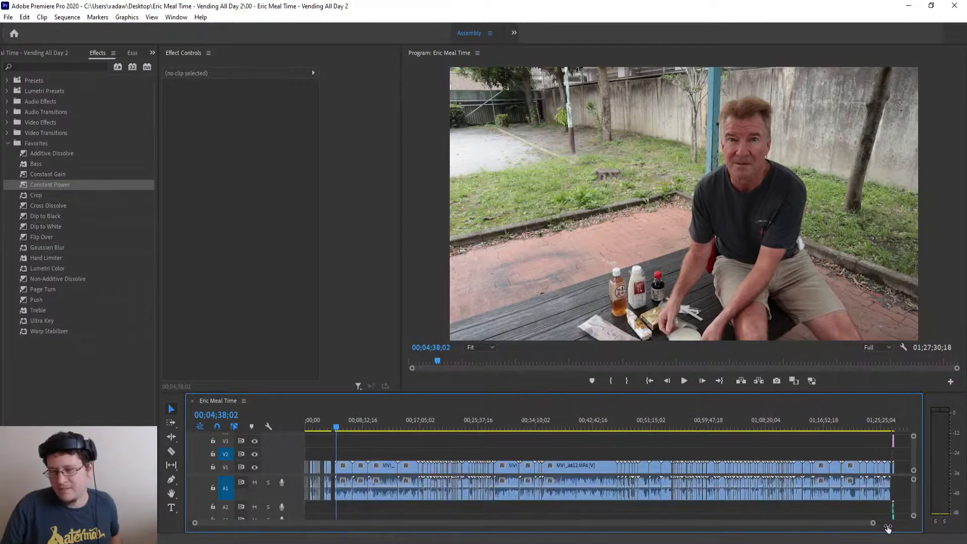